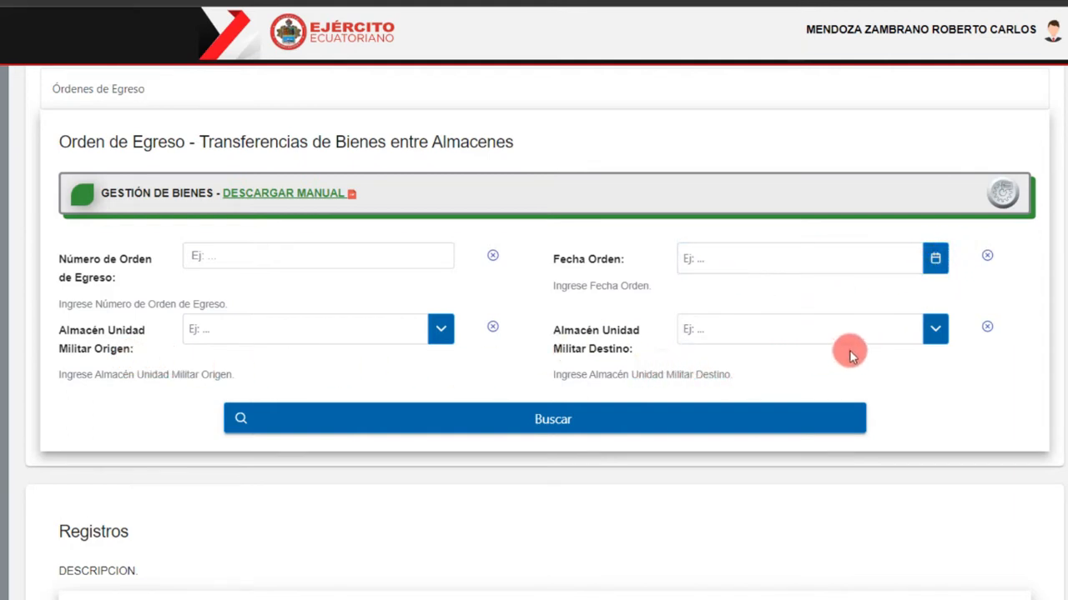
Start a new Orden de Egreso and set its Almacén Unidad Militar Origen to ALMACÉN DE MATERIAL DE GUERRA
scroll(856, 368, down, 3)
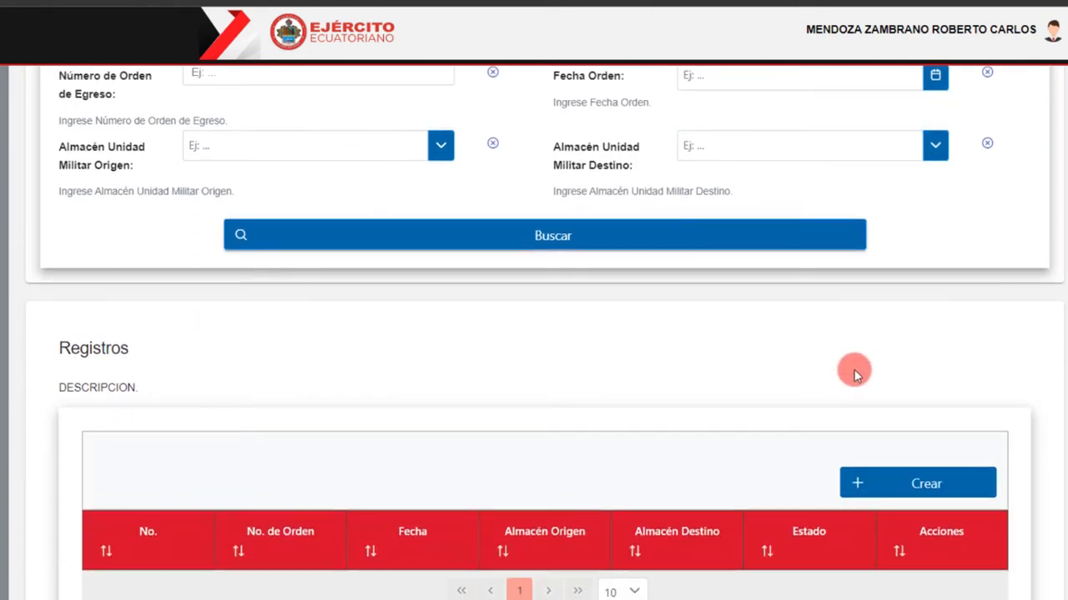
scroll(539, 405, down, 2)
scroll(519, 421, down, 1)
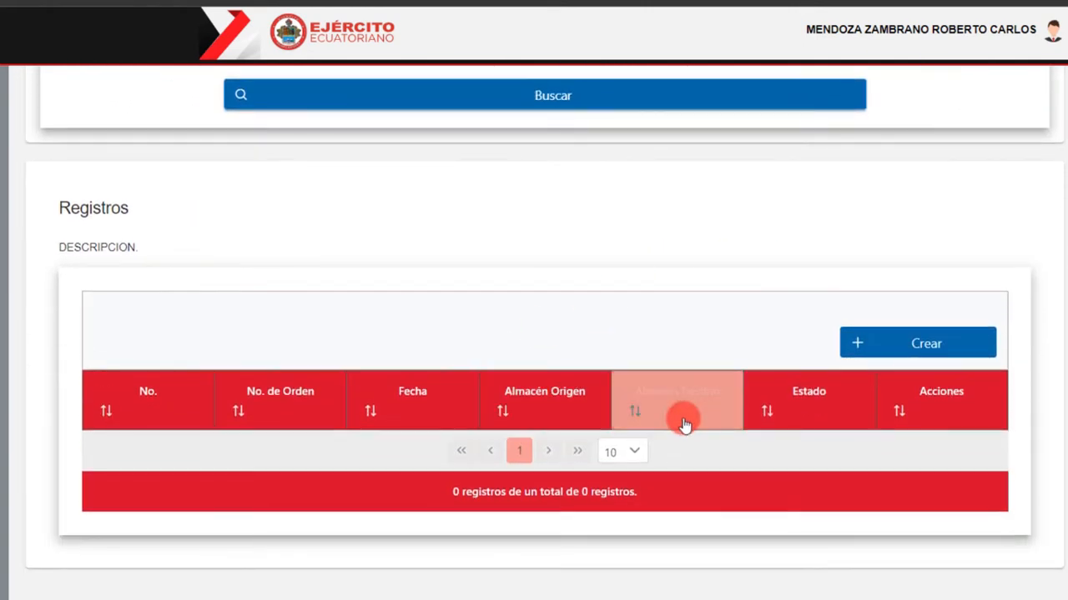
click(859, 344)
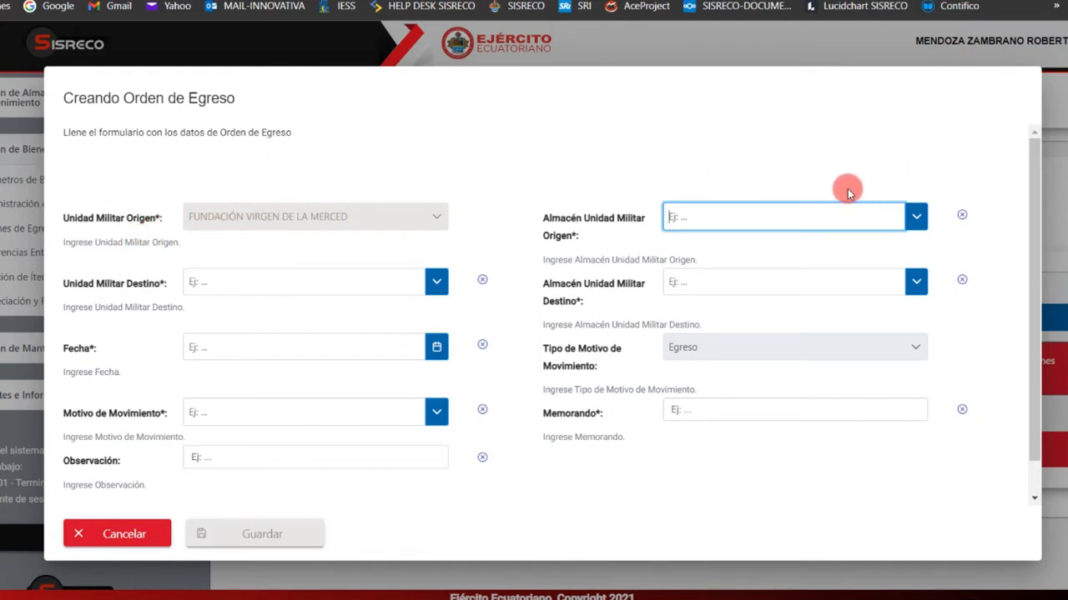
click(917, 219)
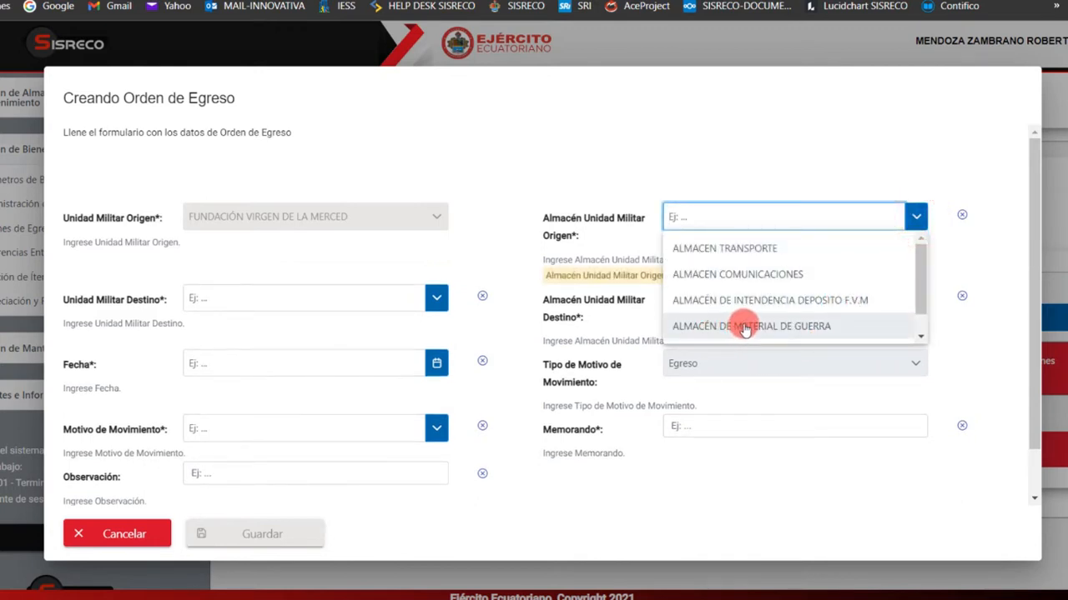
click(750, 327)
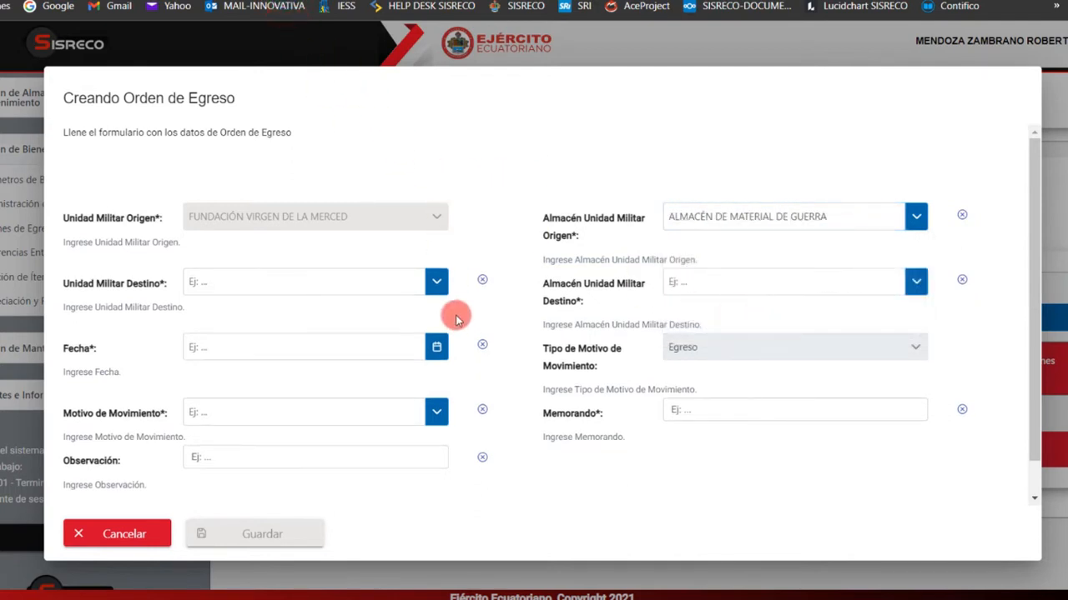
Set the Unidad Militar Destino to COMANDO GENERAL DE LA FUERZA TERRESTRE and its destination warehouse to ALMACEN DE MATERIAL DE GUERRA F.V
click(437, 285)
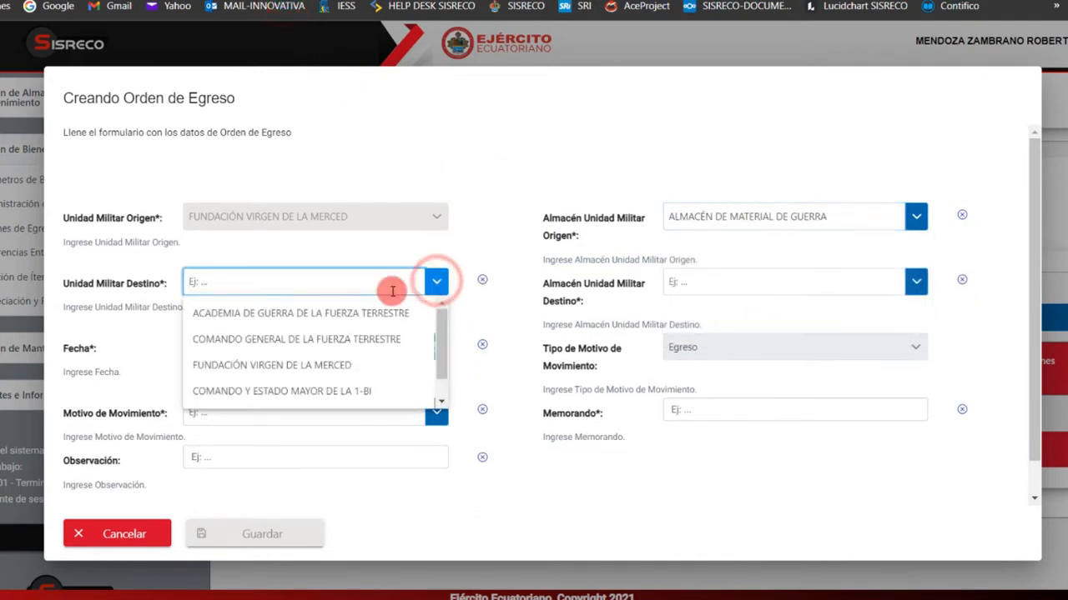
click(309, 342)
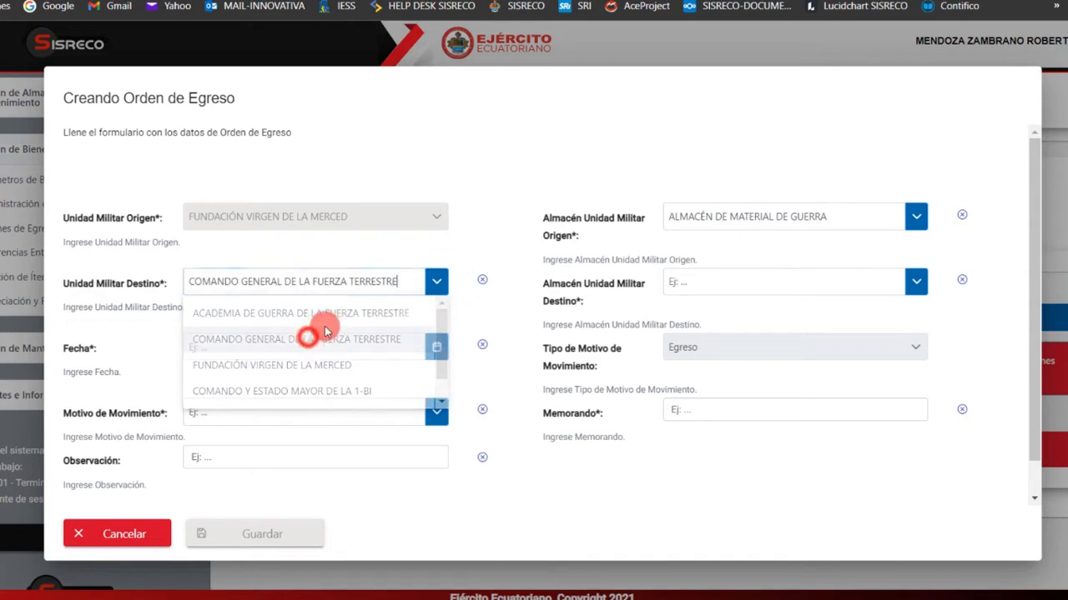
click(918, 283)
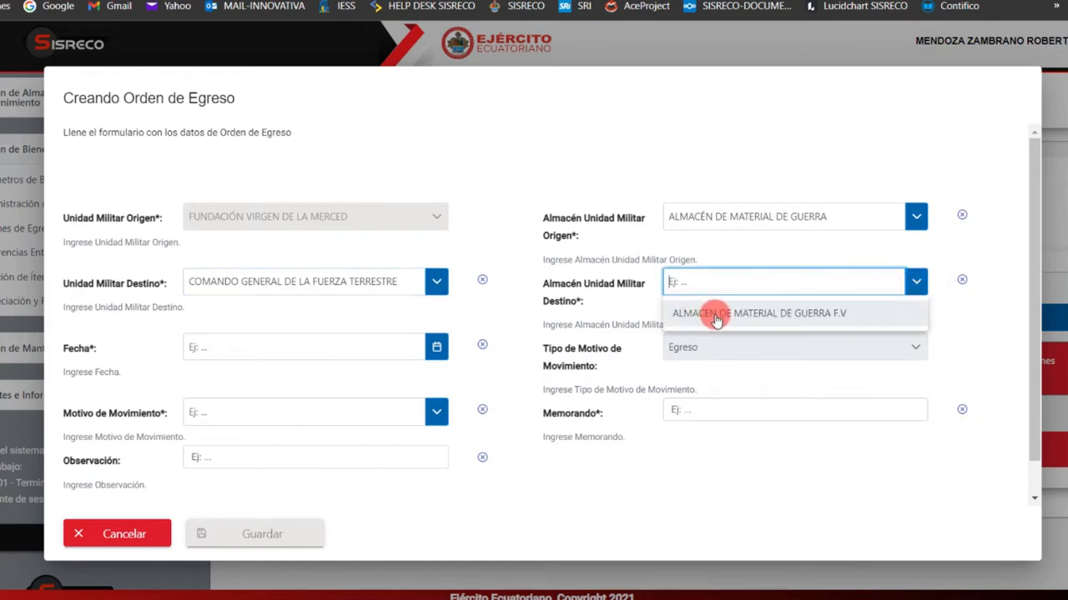
click(716, 322)
scroll(354, 351, down, 1)
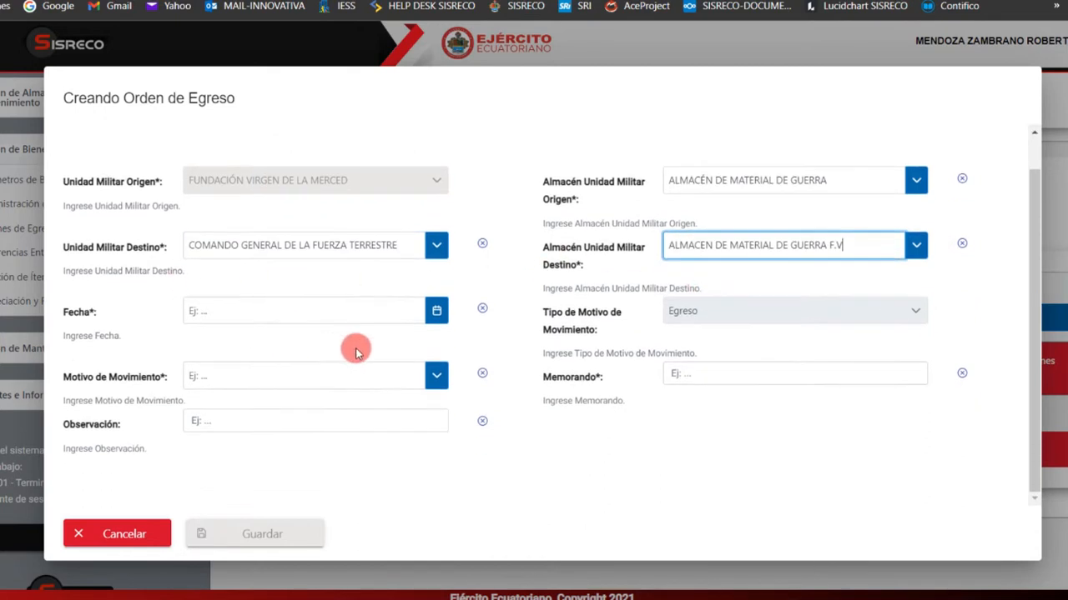
Set the order's Fecha to 15/11/2021 and its Motivo de Movimiento to TRANSFERENCIA ENTRE ALMACENES
click(438, 313)
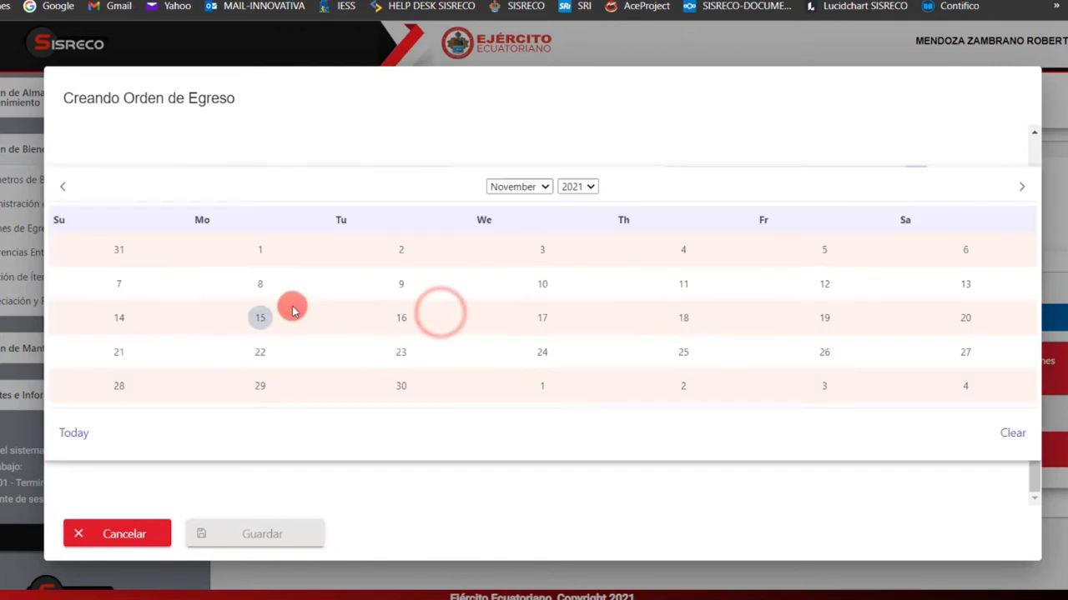
click(258, 317)
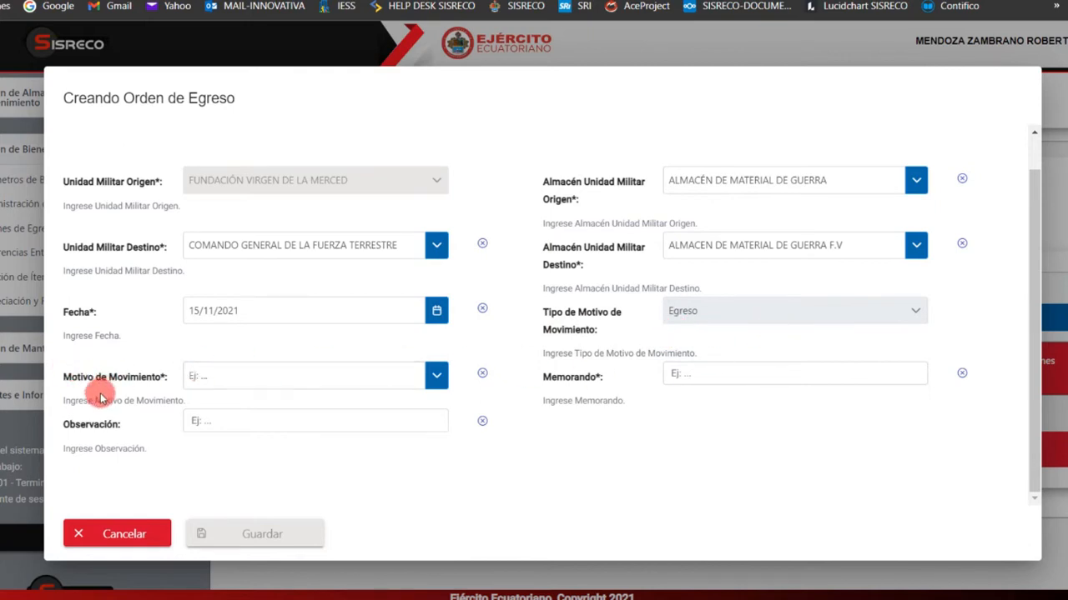
click(436, 378)
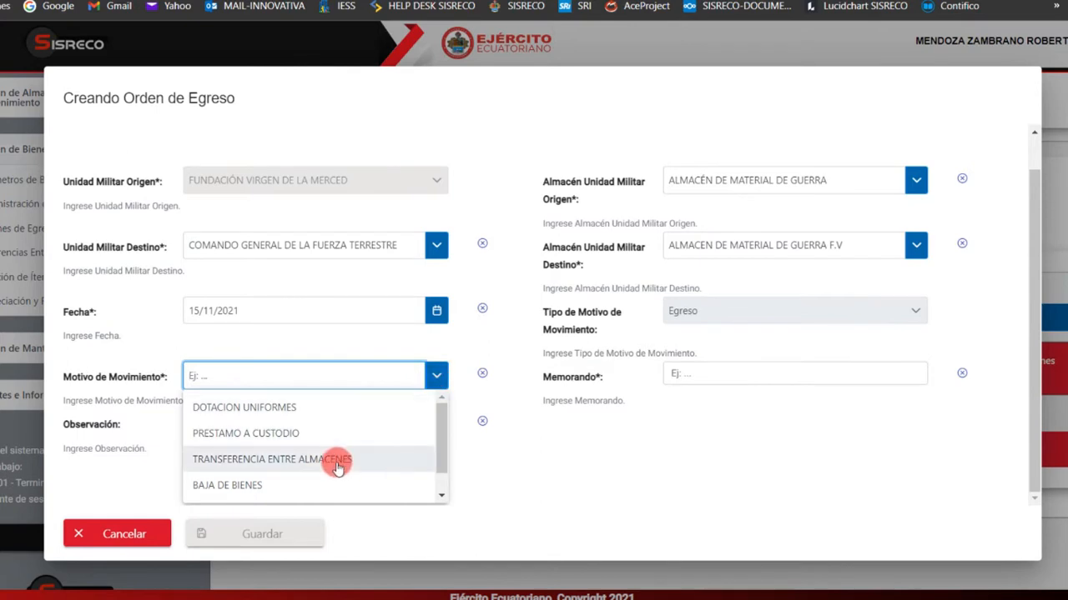
click(337, 465)
Enter MM. AUTORIZACION as the Memorando, leave Observación blank, and save the order, confirming its creation
click(690, 374)
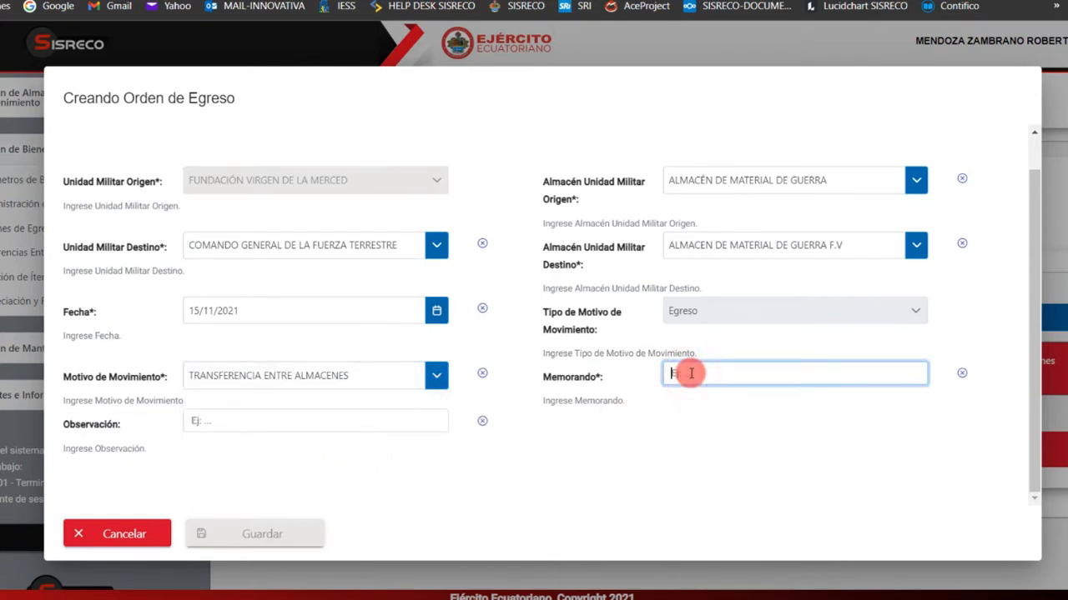
text(MM. AUTORIZACION)
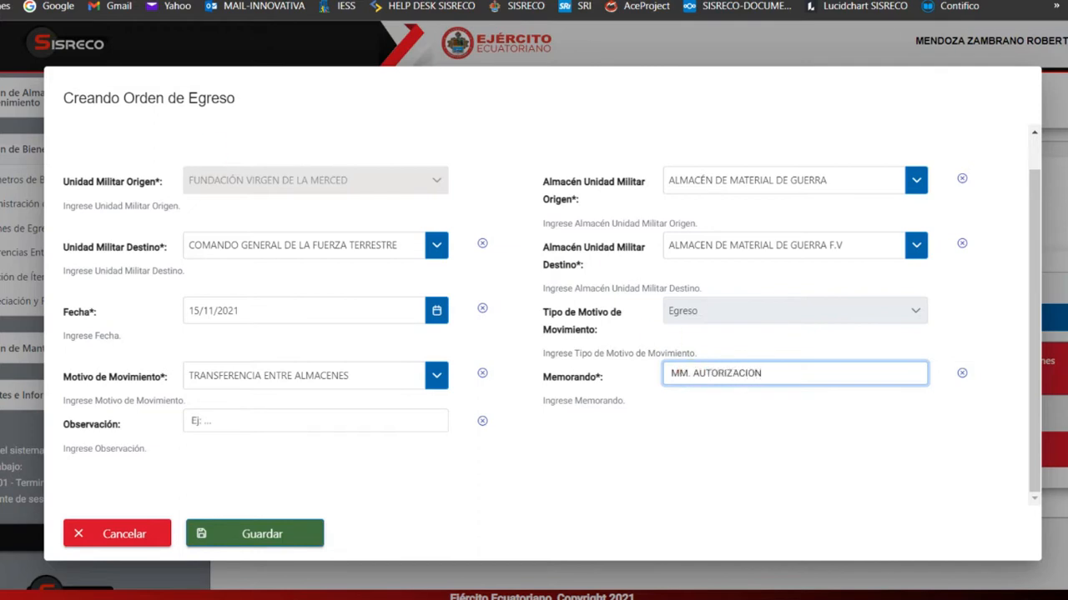
click(286, 422)
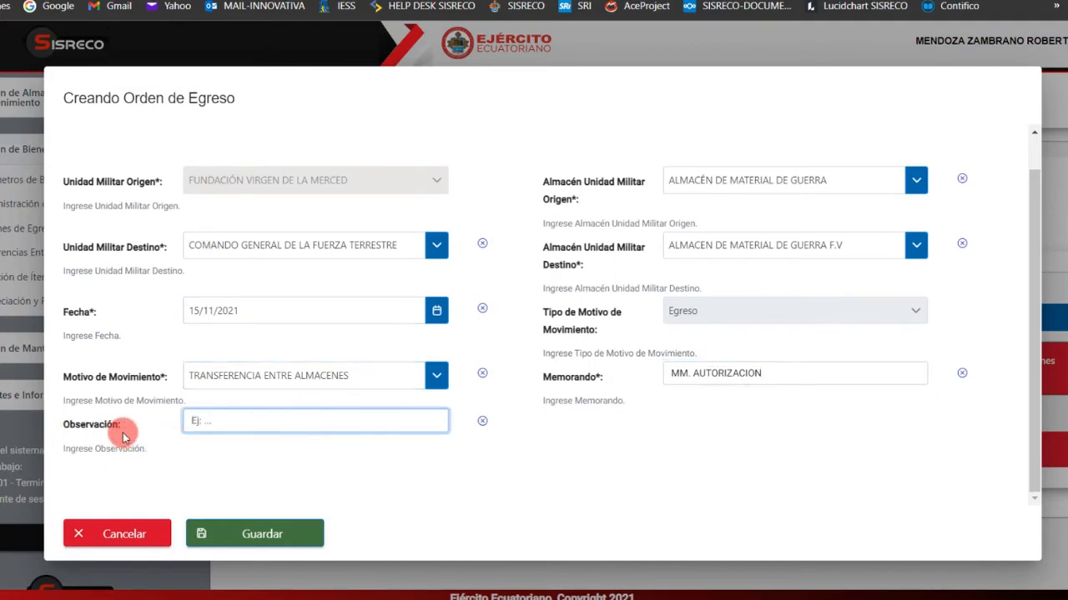
click(269, 535)
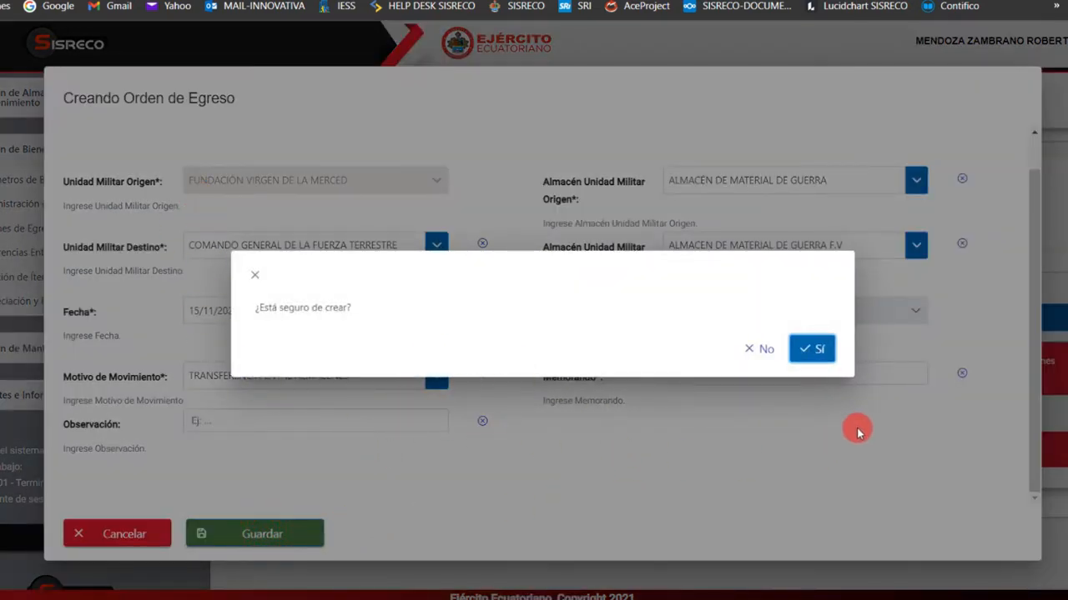
click(820, 351)
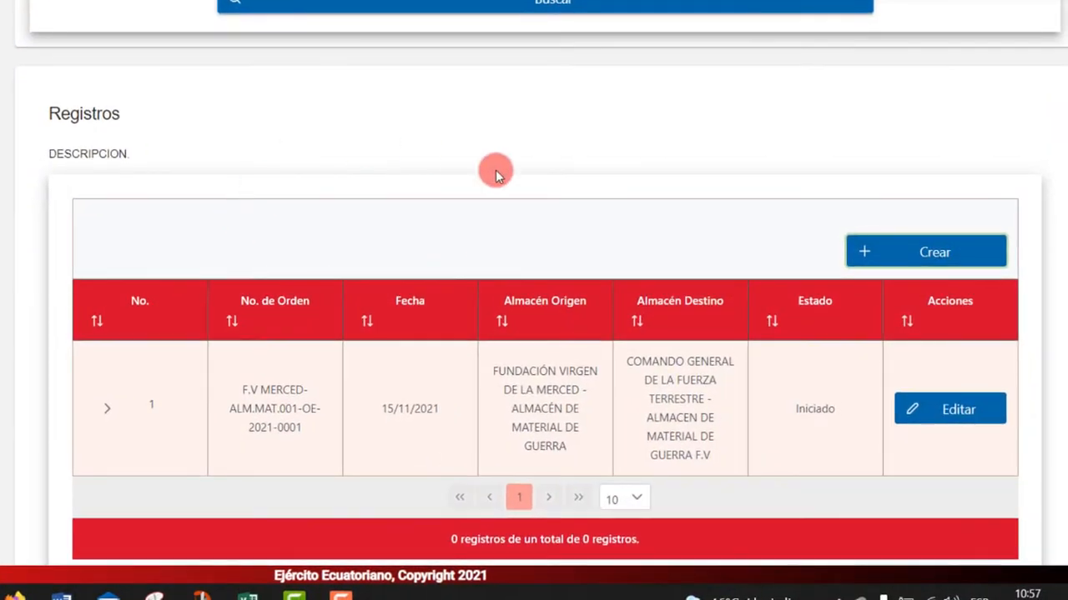
Expand the newly created order in Registros and start adding warehouse goods to its Detalle
scroll(740, 377, down, 1)
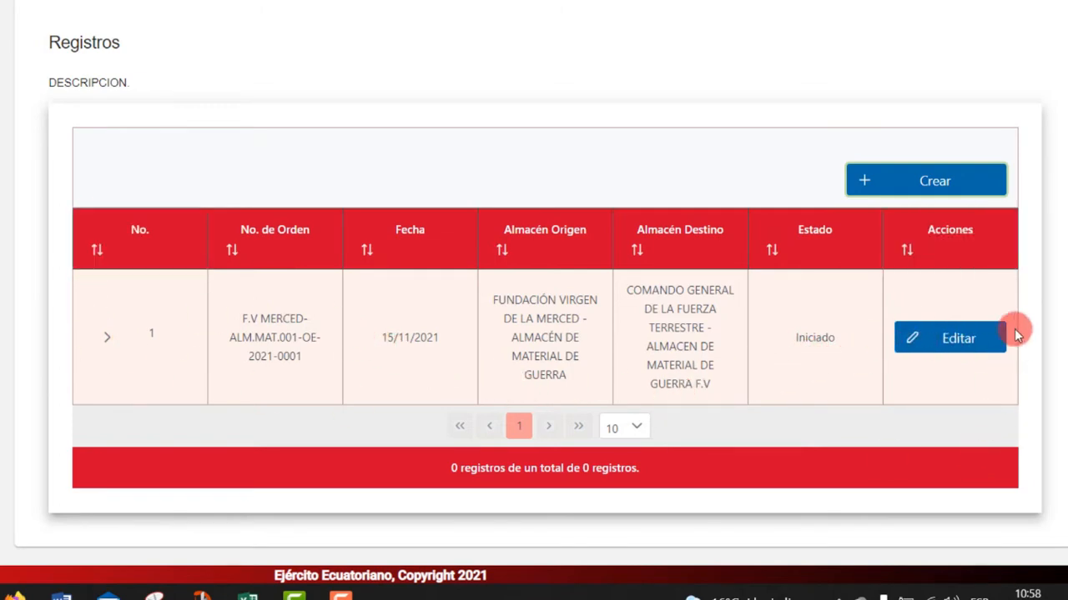
click(106, 340)
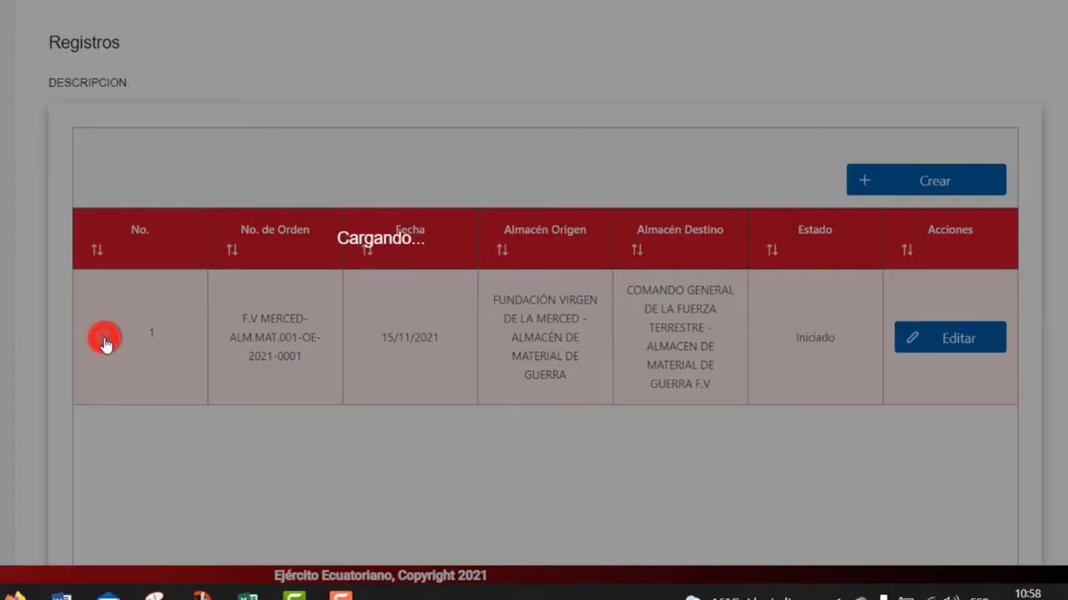
scroll(235, 288, down, 3)
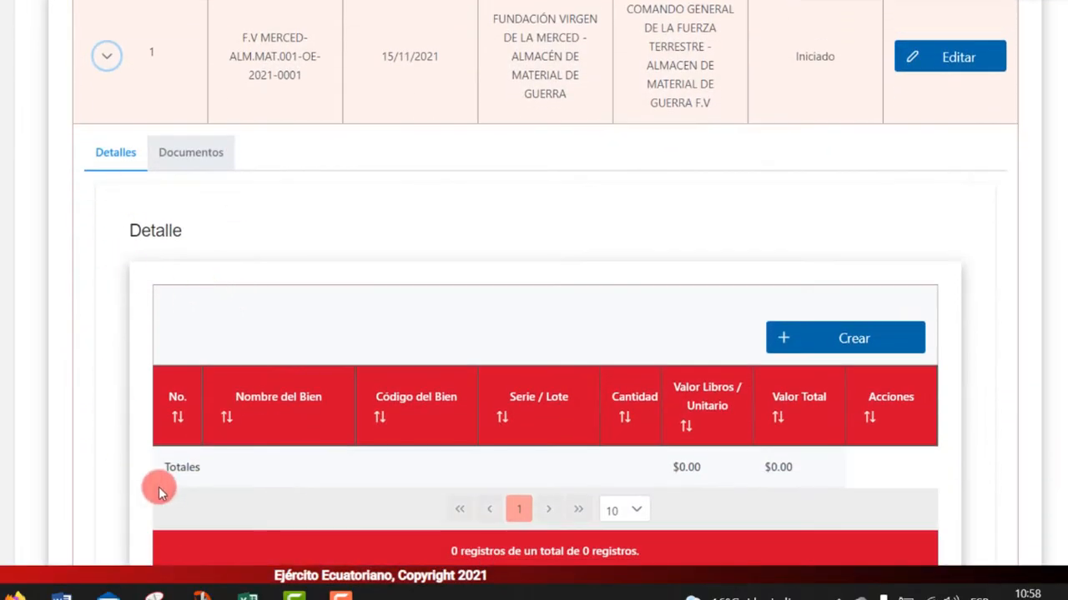
scroll(343, 465, down, 1)
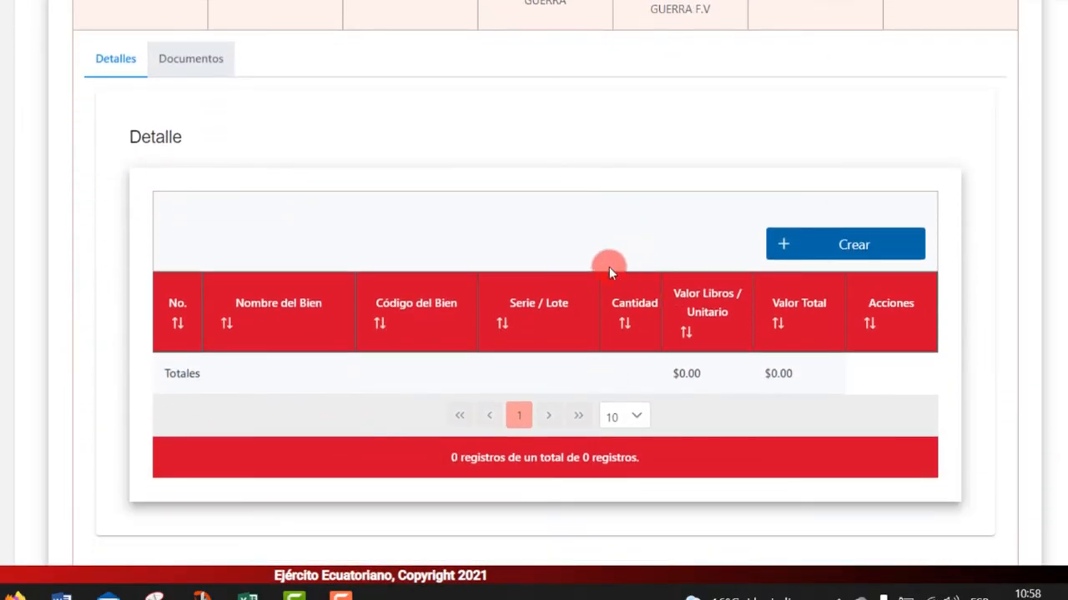
click(817, 265)
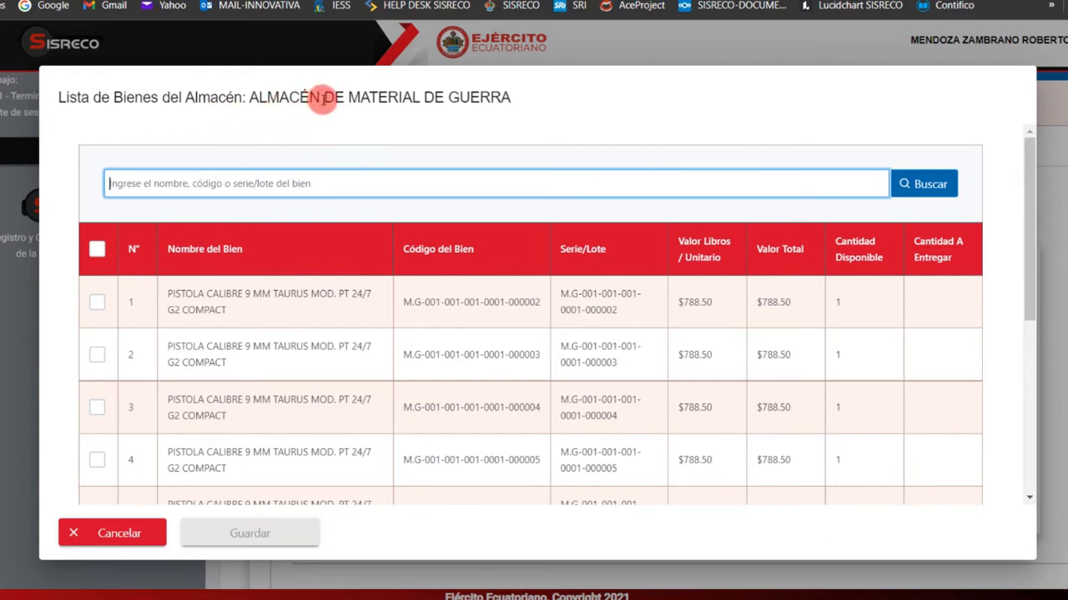
scroll(492, 321, down, 4)
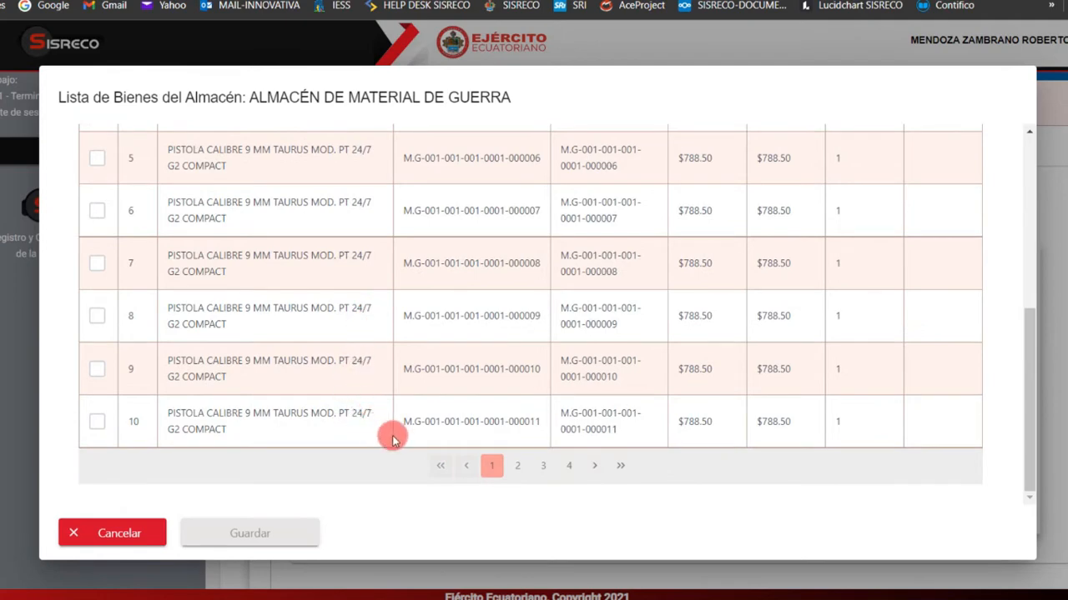
scroll(173, 388, up, 5)
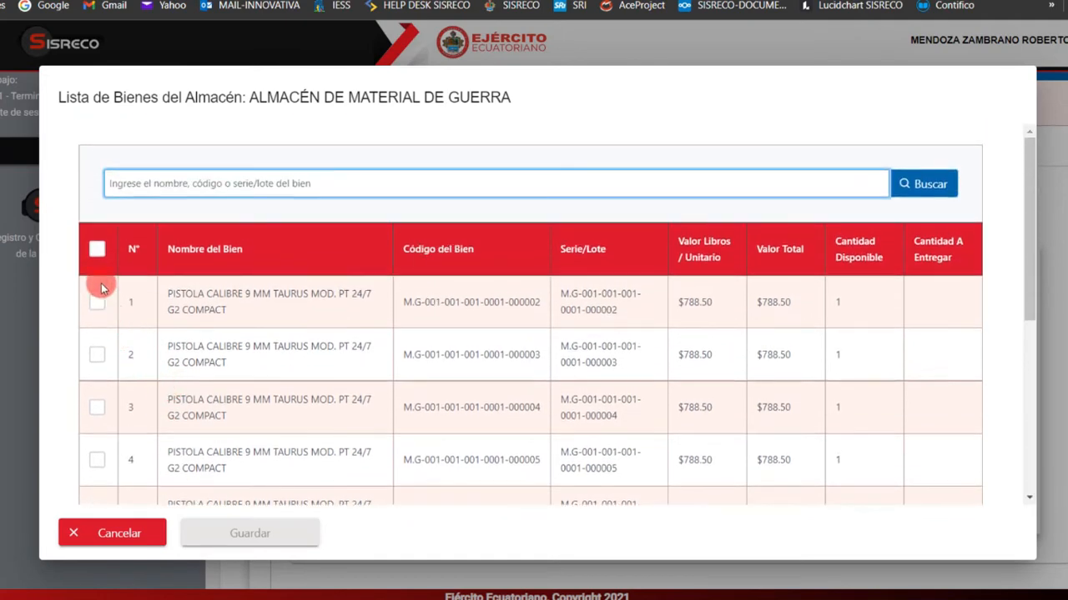
click(96, 248)
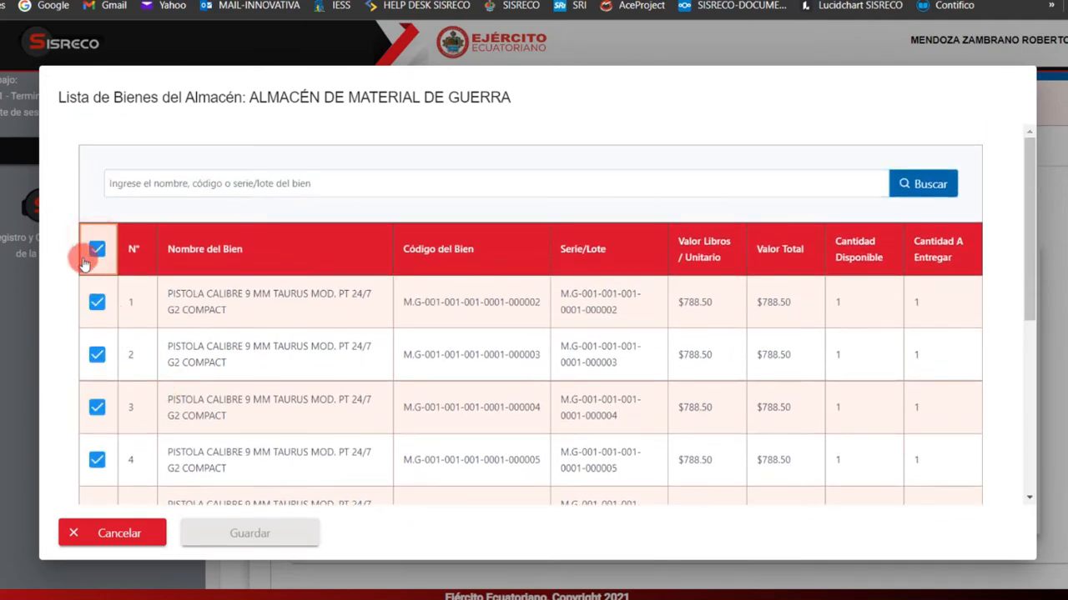
click(95, 247)
Select the first five PISTOLA CALIBRE 9 MM TAURUS items, numbers 1 to 5, in the goods list
scroll(134, 291, down, 1)
scroll(108, 233, down, 3)
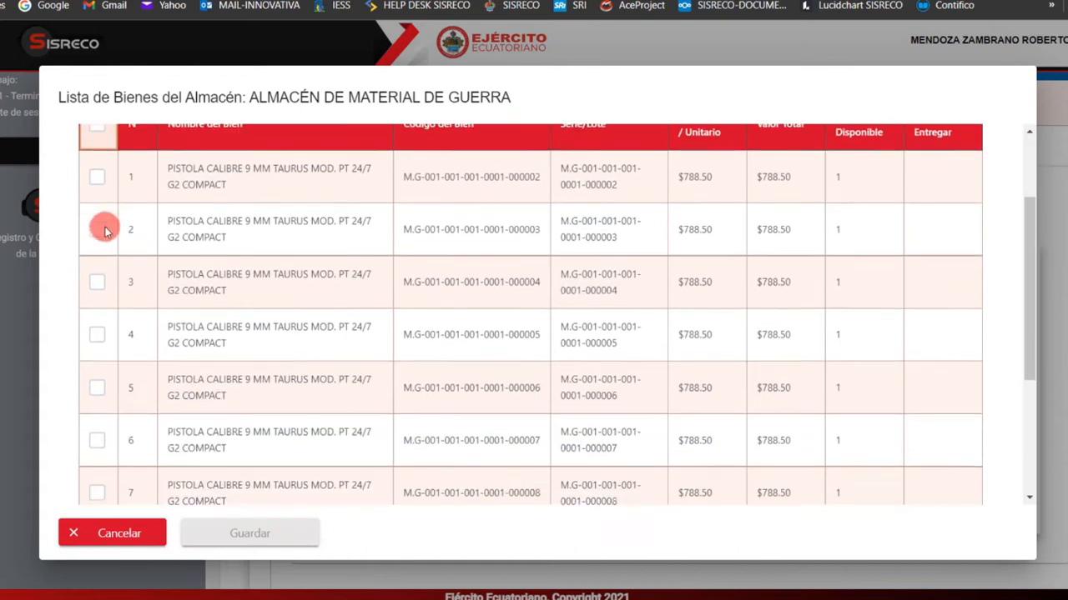
scroll(106, 167, up, 2)
click(95, 222)
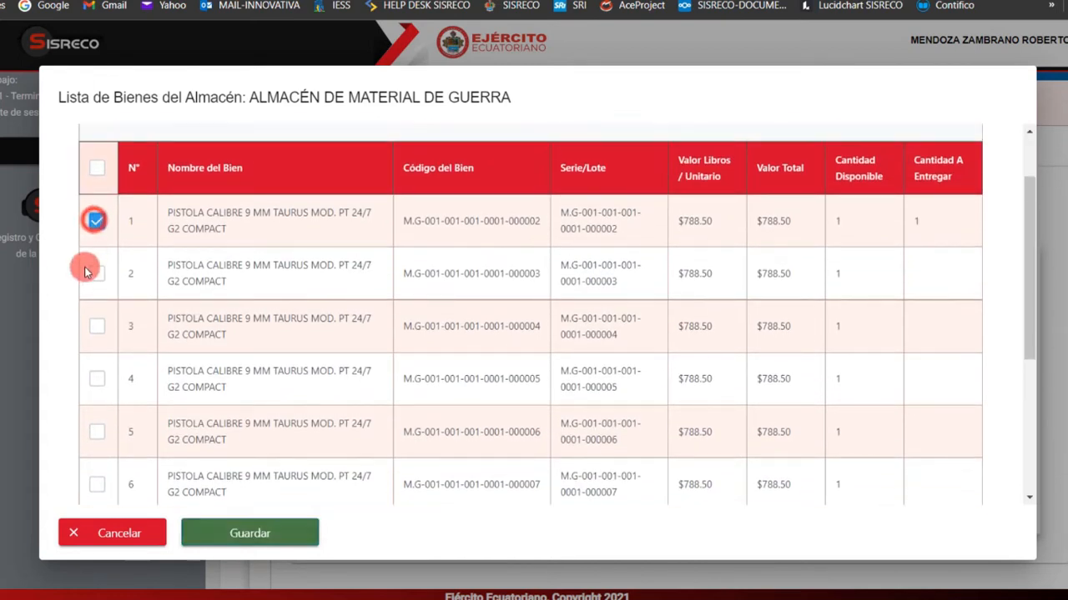
click(96, 273)
click(96, 326)
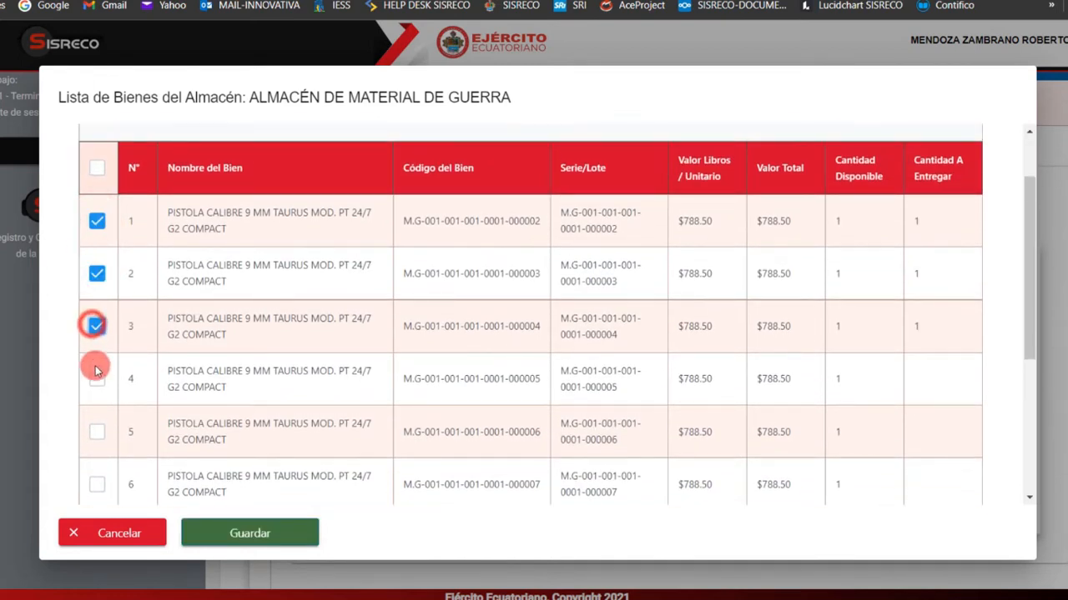
click(96, 379)
click(96, 432)
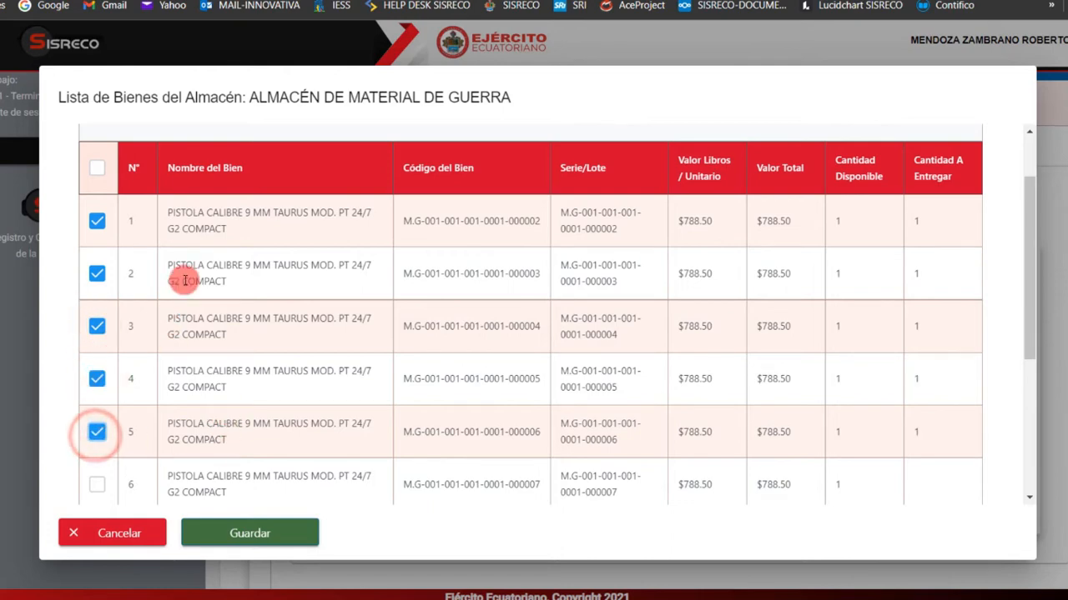
Also select the five FUSIL FN FAL MOD. 50-00 items numbered 21 to 25 and save the selected goods to the order, confirming the save
scroll(250, 276, down, 3)
scroll(282, 354, down, 1)
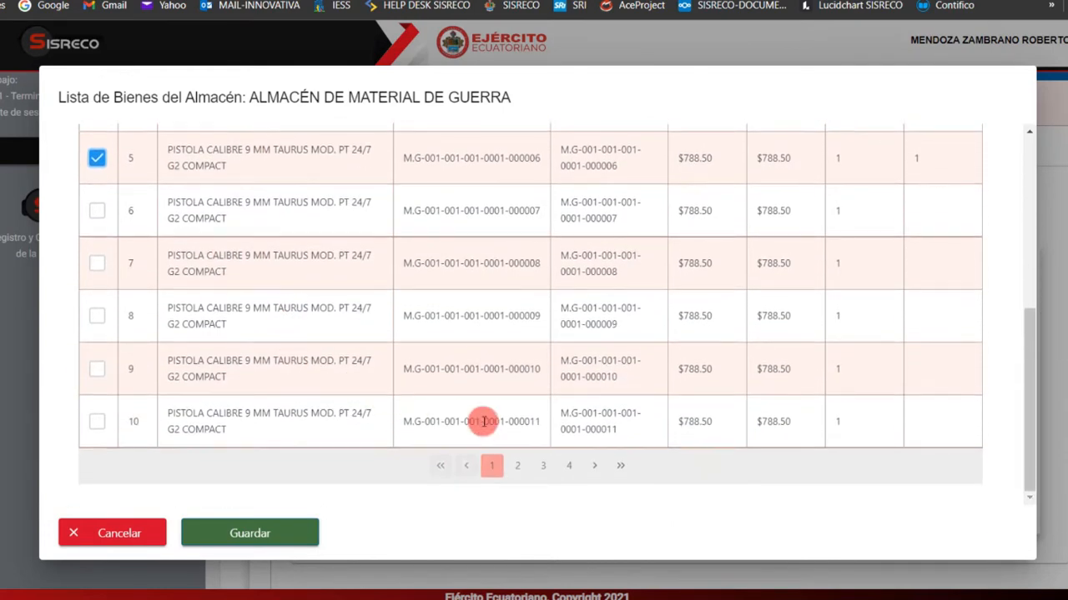
click(544, 465)
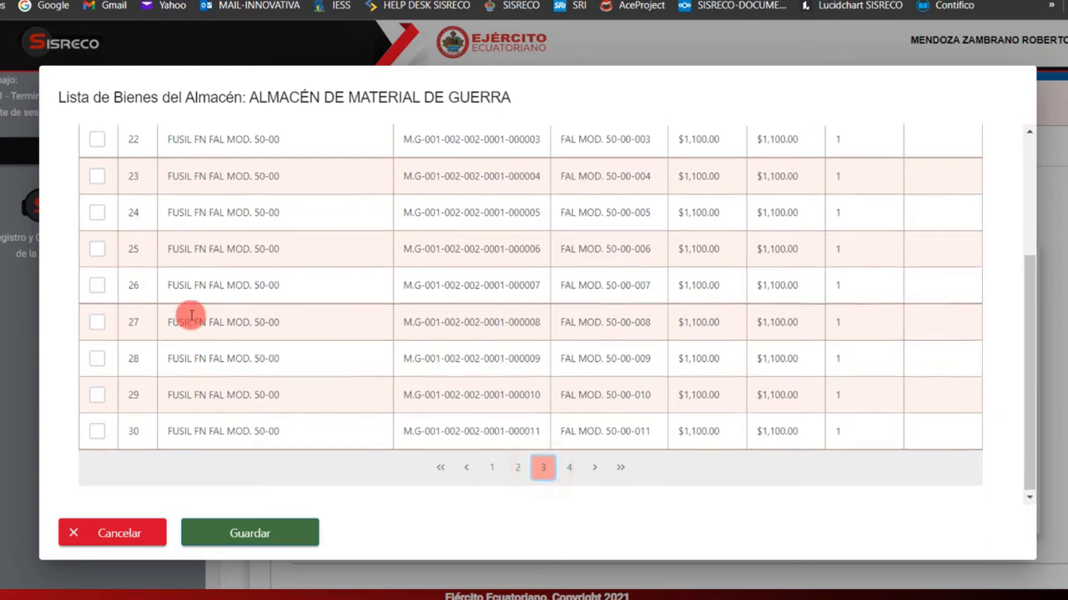
scroll(191, 319, up, 4)
scroll(190, 328, down, 2)
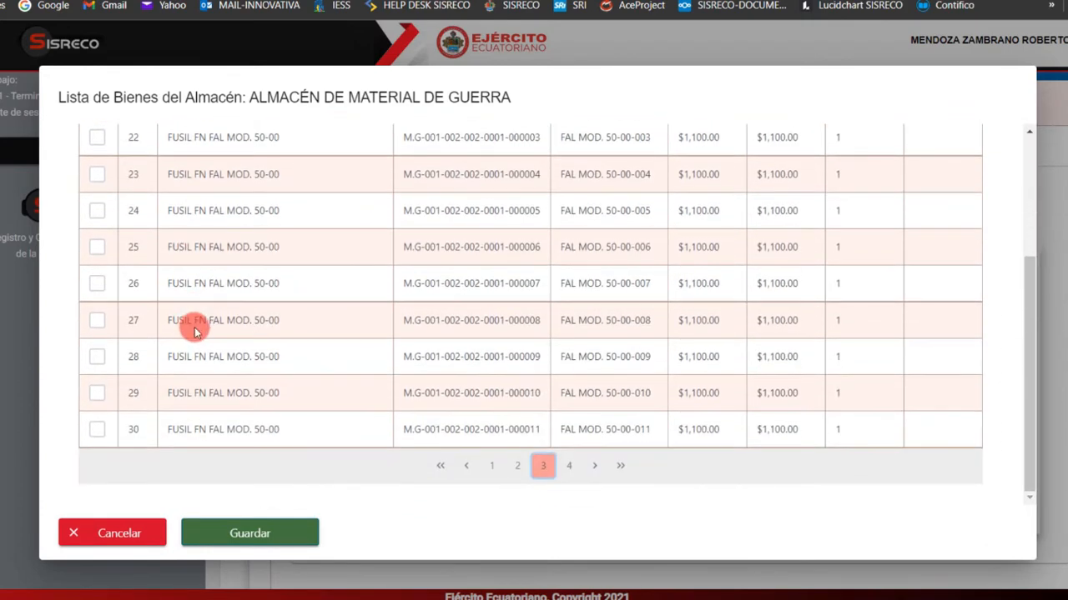
scroll(192, 326, up, 2)
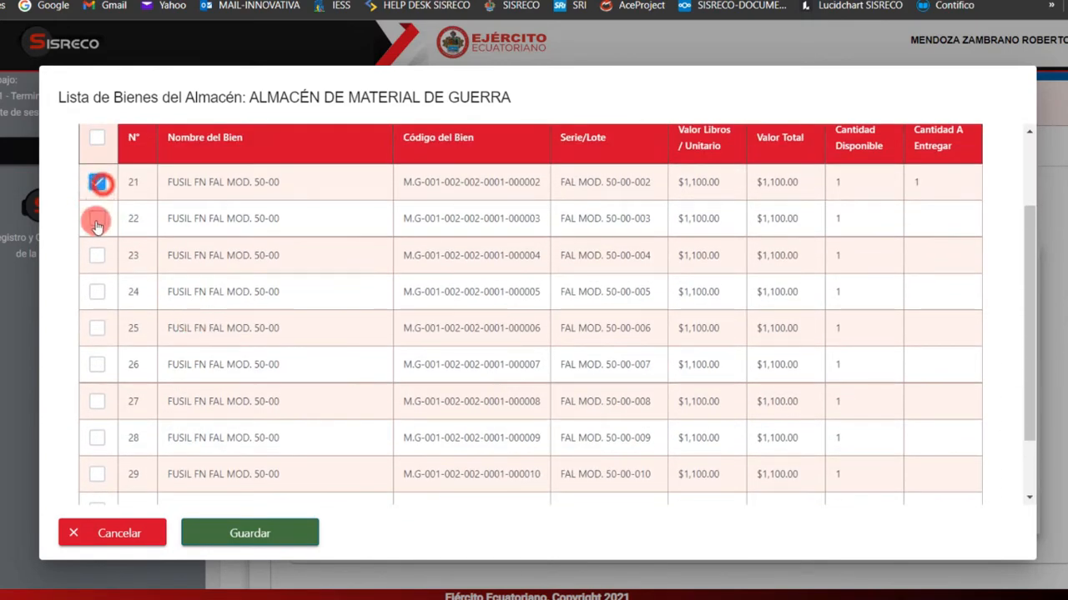
click(96, 222)
click(99, 254)
click(99, 289)
click(96, 327)
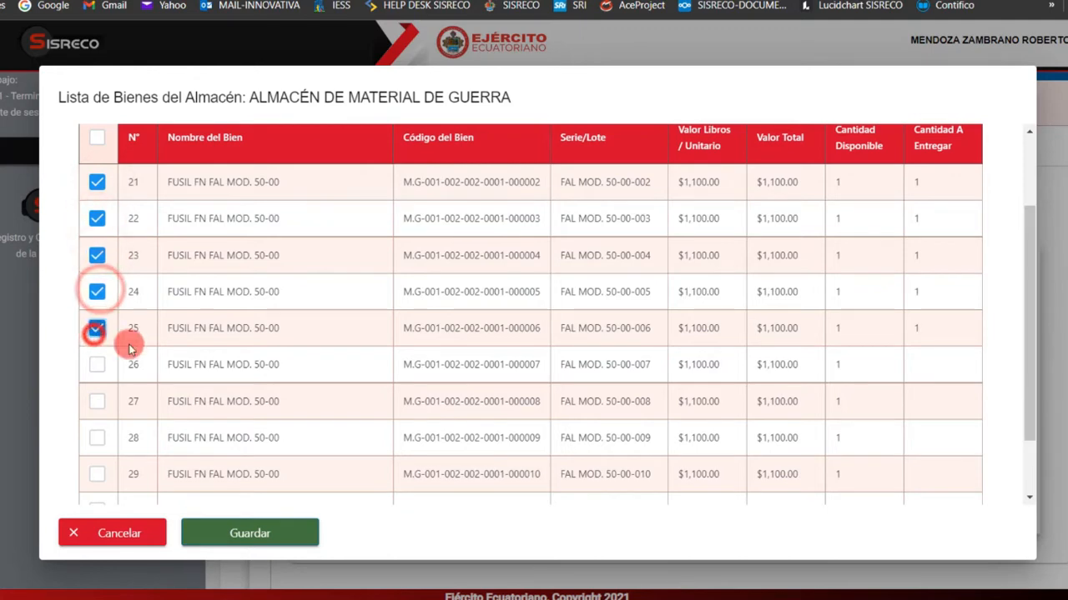
click(257, 537)
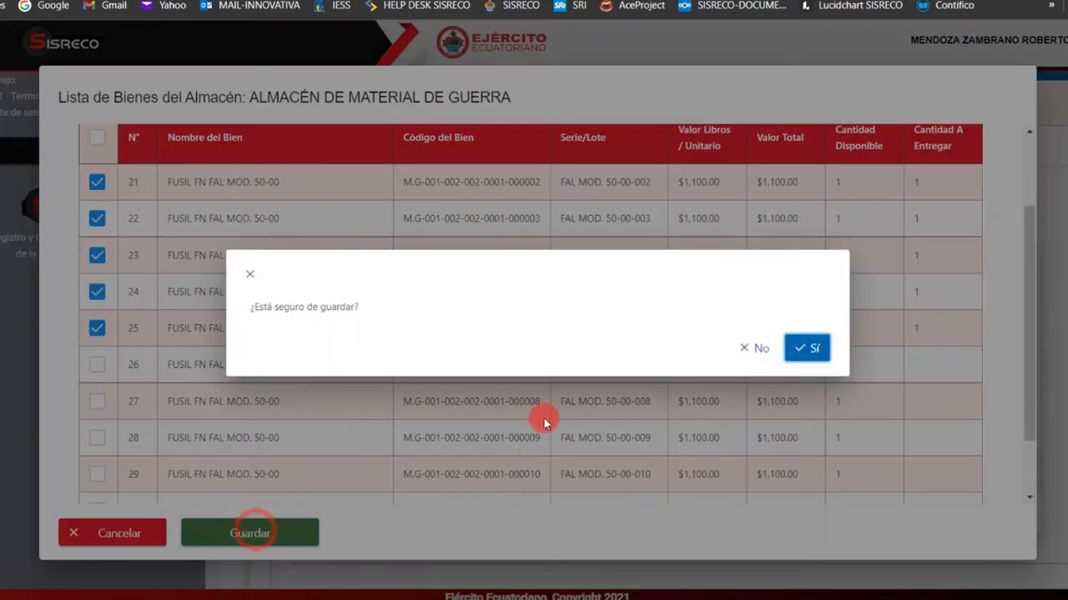
click(813, 349)
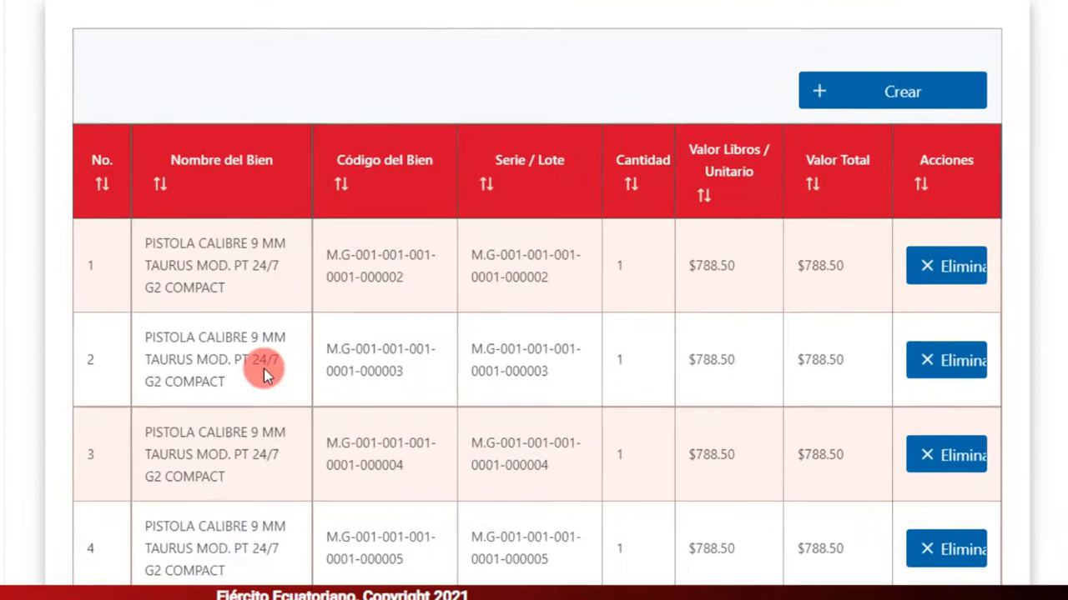
Review the goods added to the order's Detalle and set the list to show 100 records per page
scroll(263, 375, down, 10)
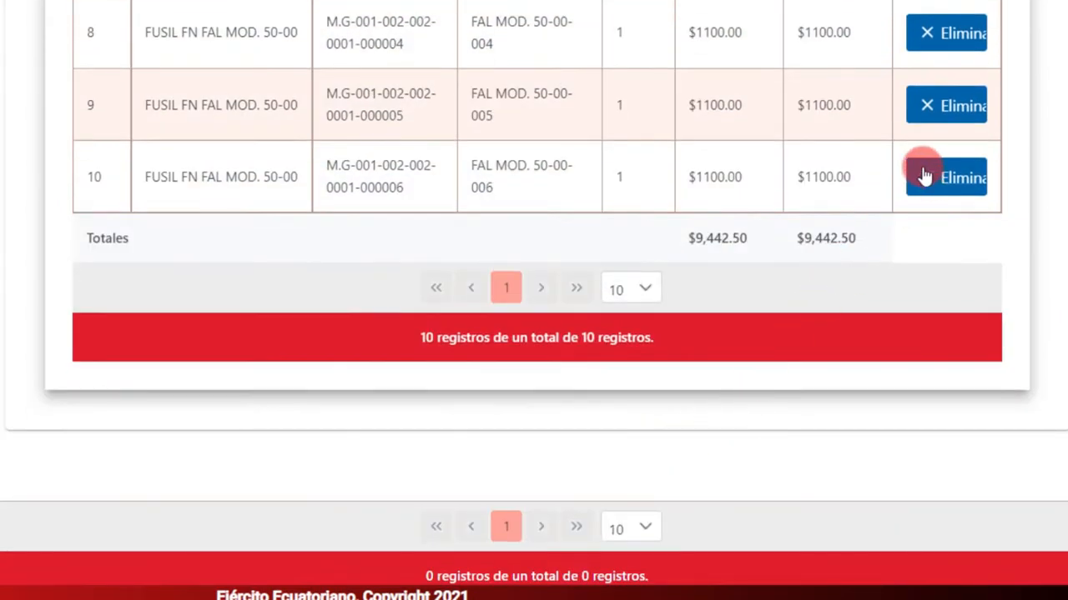
scroll(924, 175, up, 10)
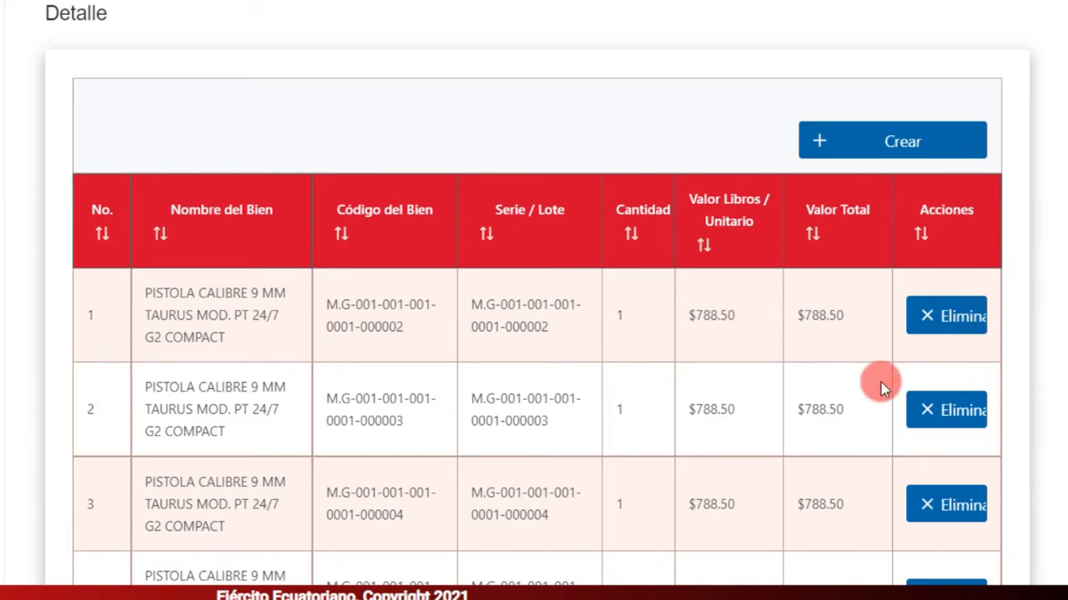
scroll(588, 405, down, 9)
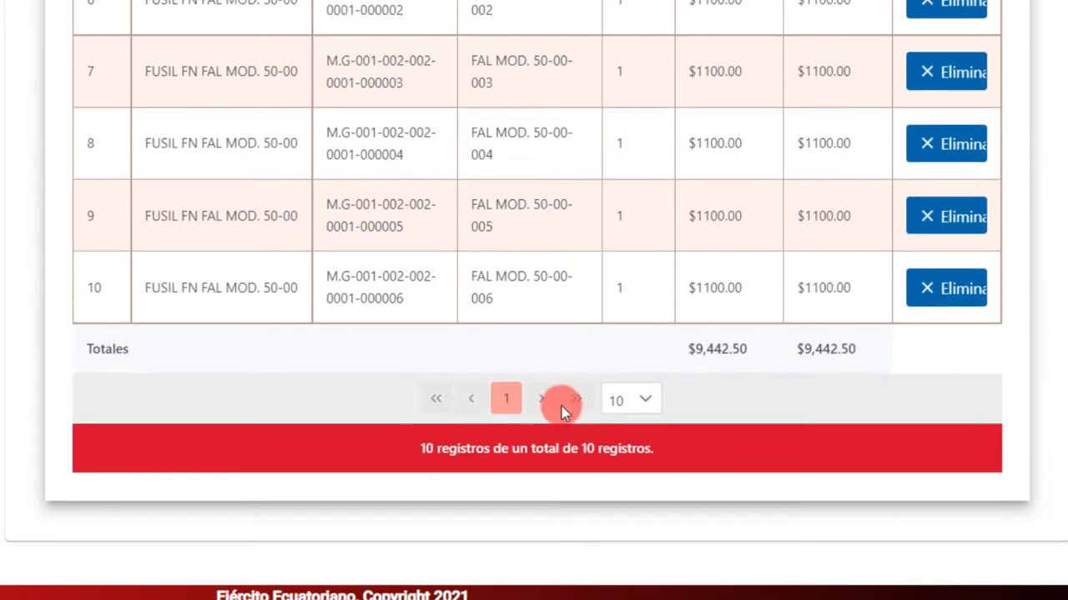
click(651, 406)
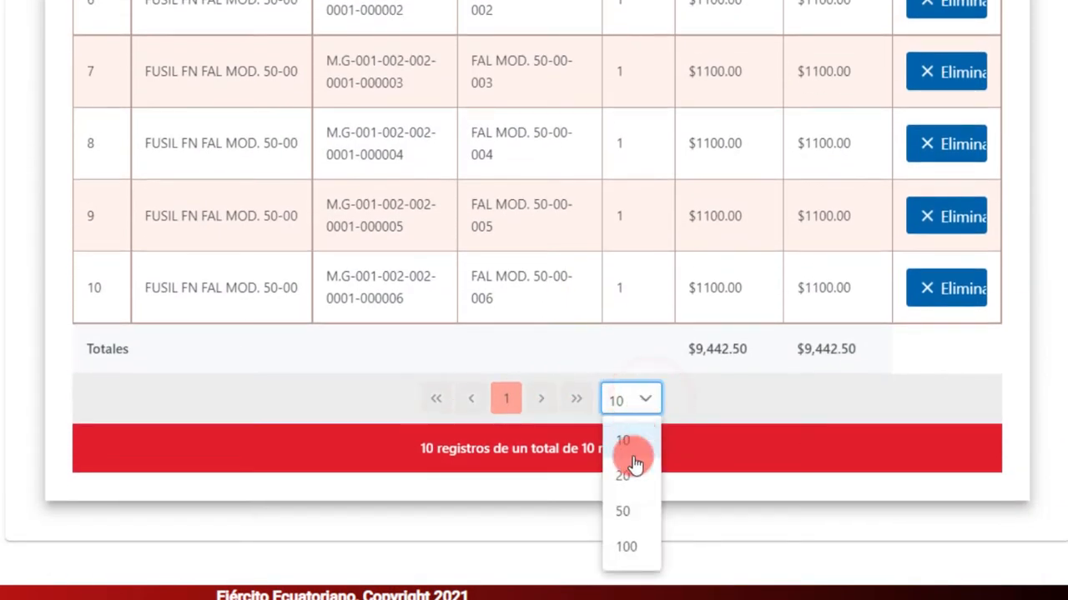
click(627, 549)
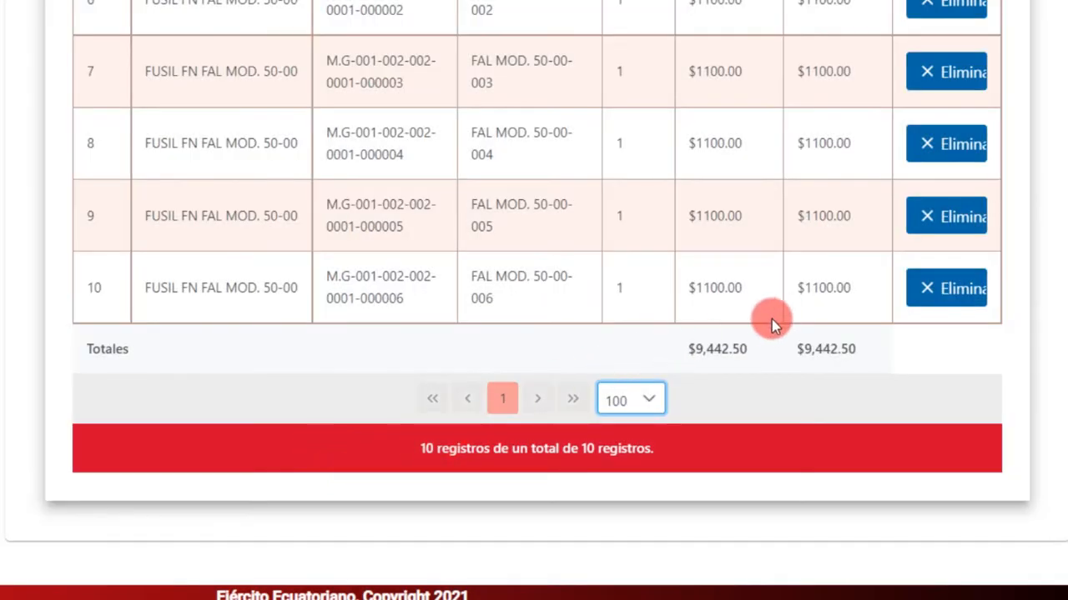
scroll(759, 334, up, 7)
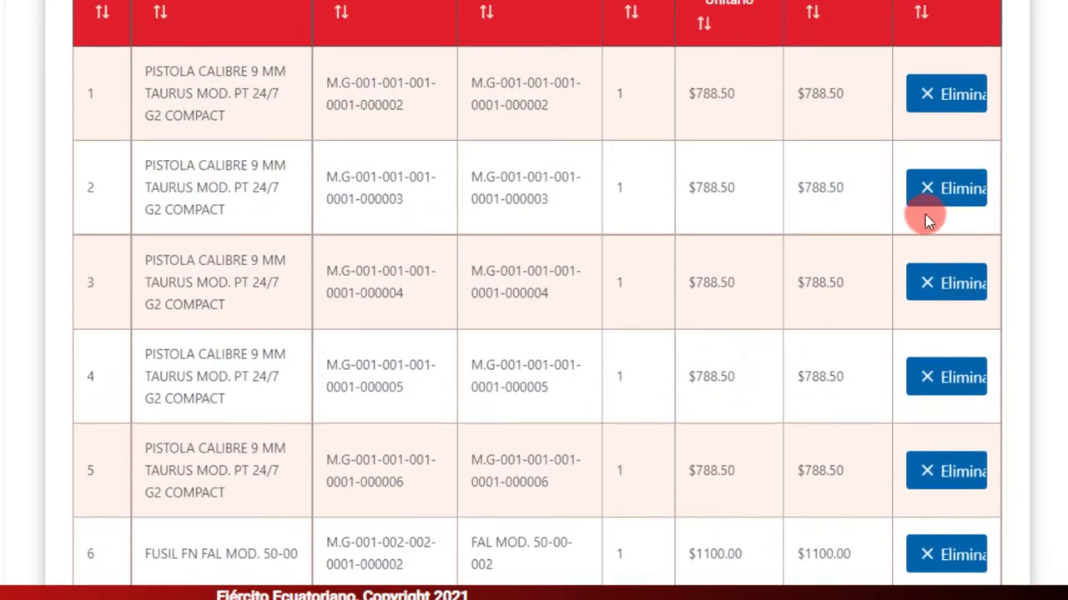
scroll(889, 262, up, 1)
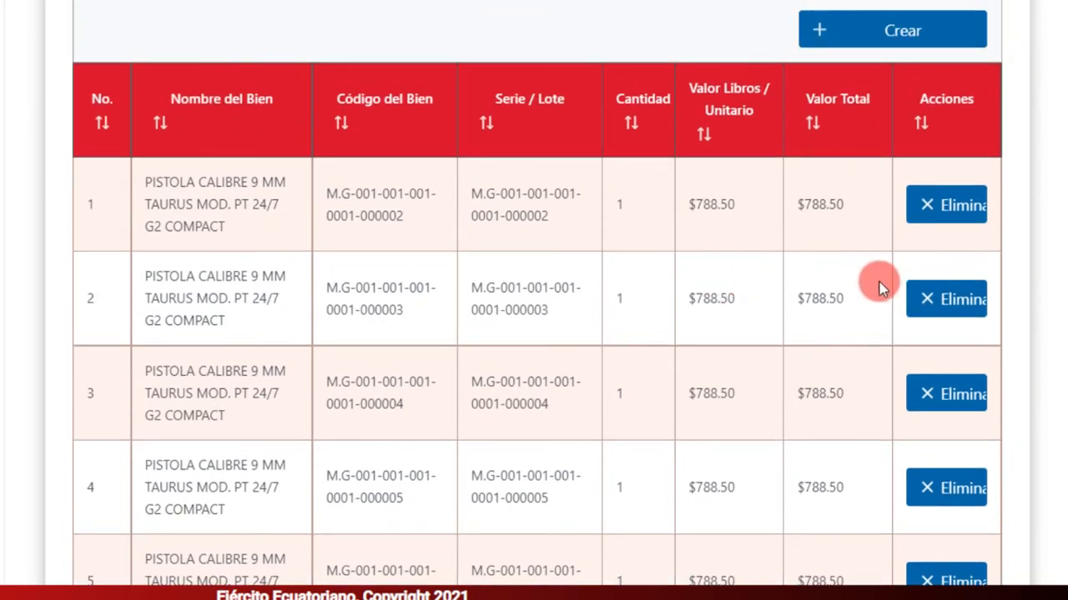
scroll(1018, 242, up, 2)
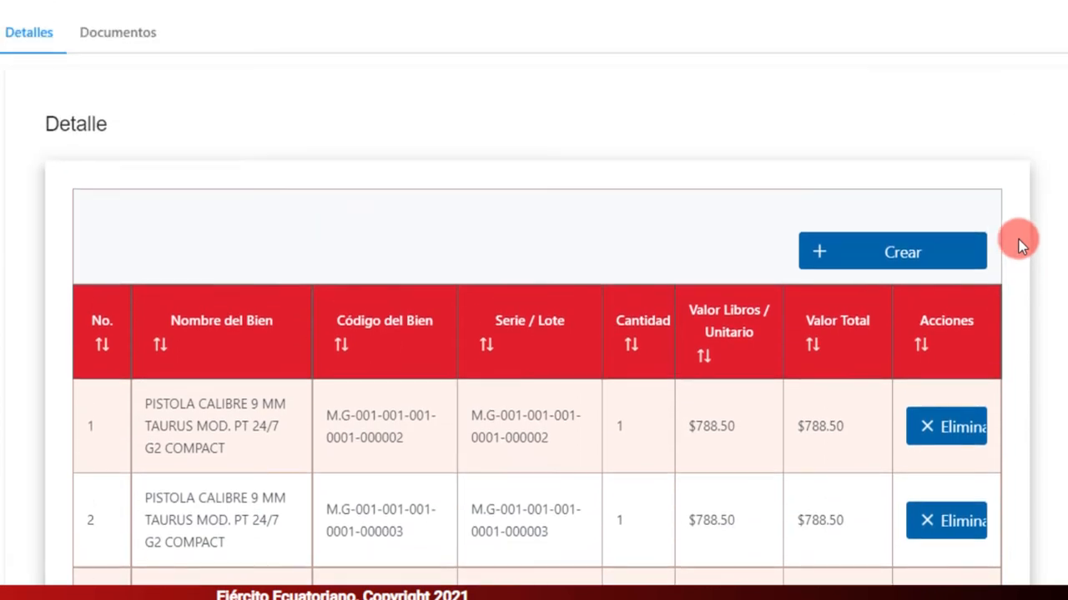
click(943, 429)
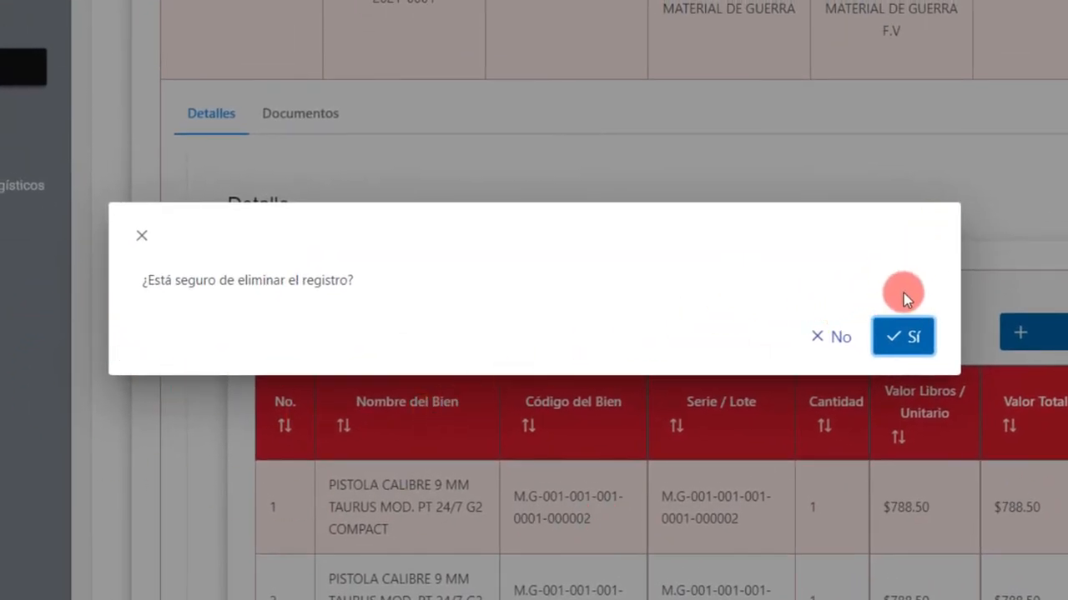
click(914, 346)
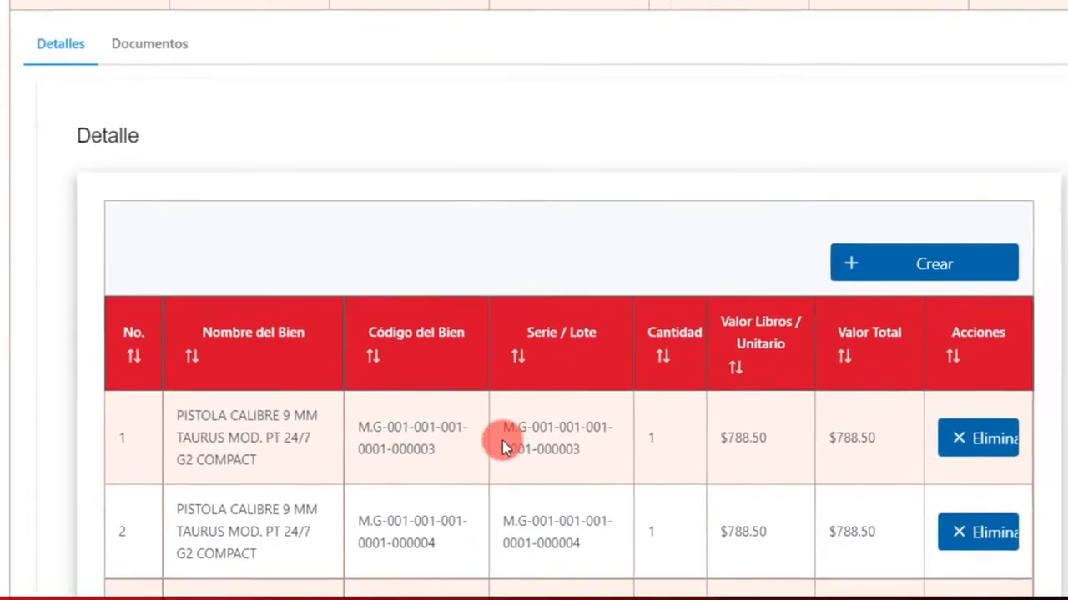
scroll(517, 467, down, 3)
scroll(349, 400, down, 7)
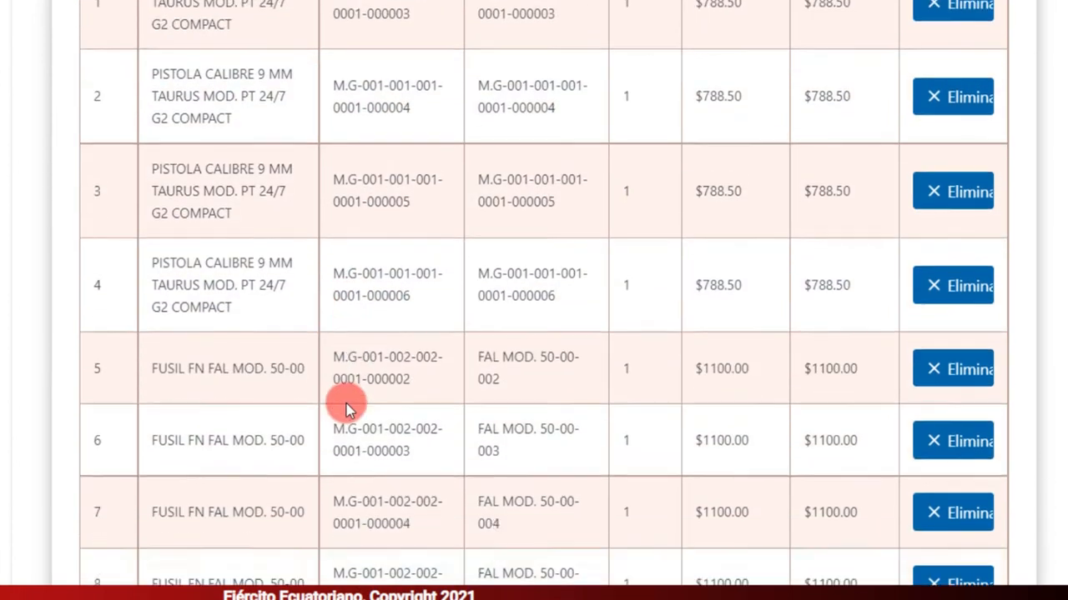
scroll(348, 424, up, 8)
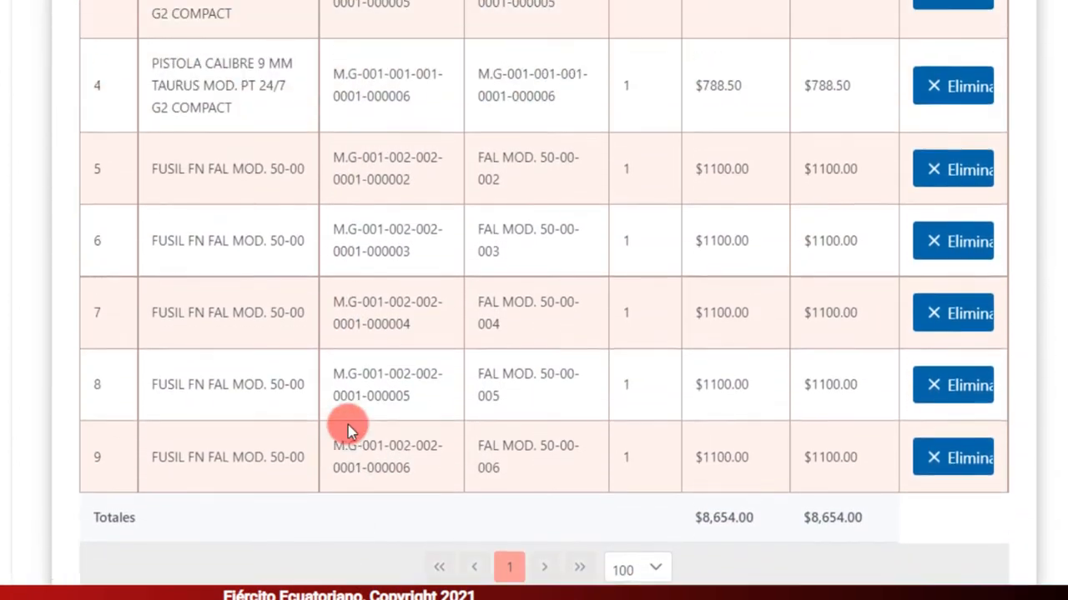
Show the order's Documentos Administrativos and expand the MEMORANDO record to reach its file list
scroll(352, 431, up, 5)
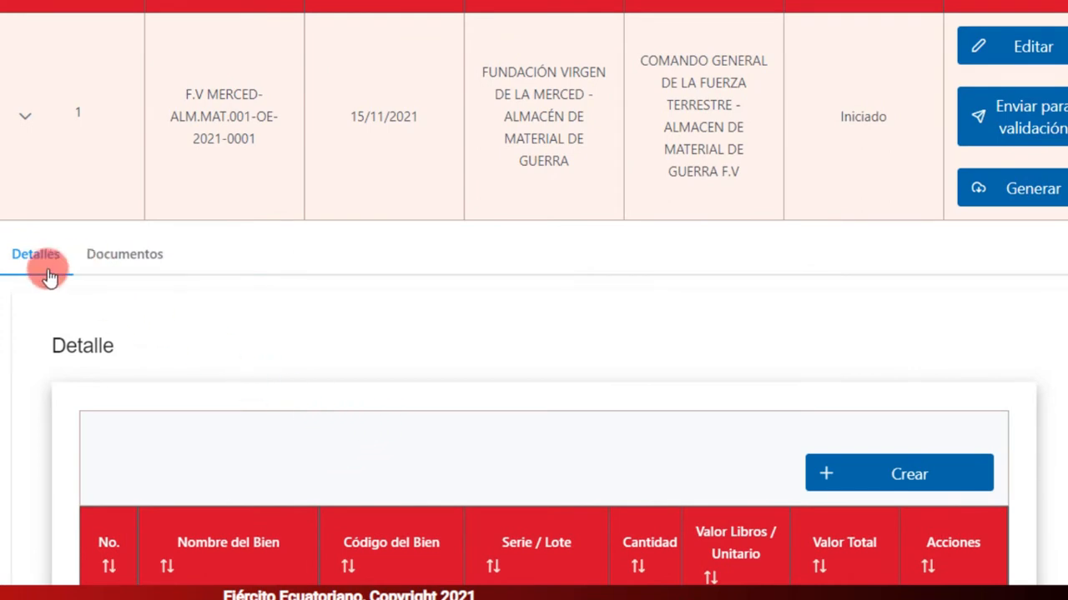
click(142, 255)
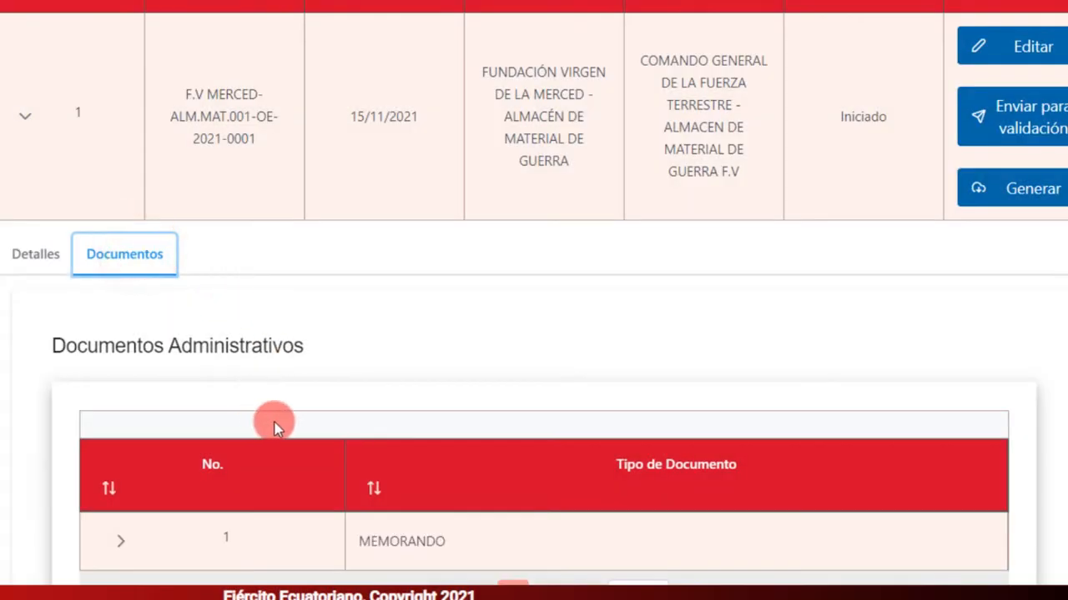
scroll(301, 413, down, 2)
scroll(309, 405, down, 2)
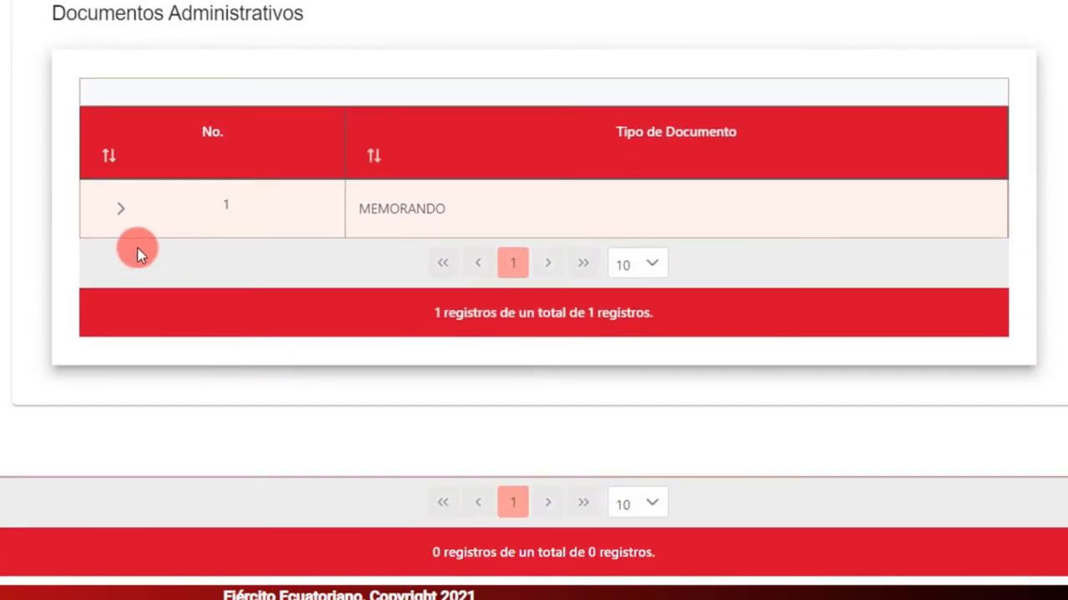
click(121, 211)
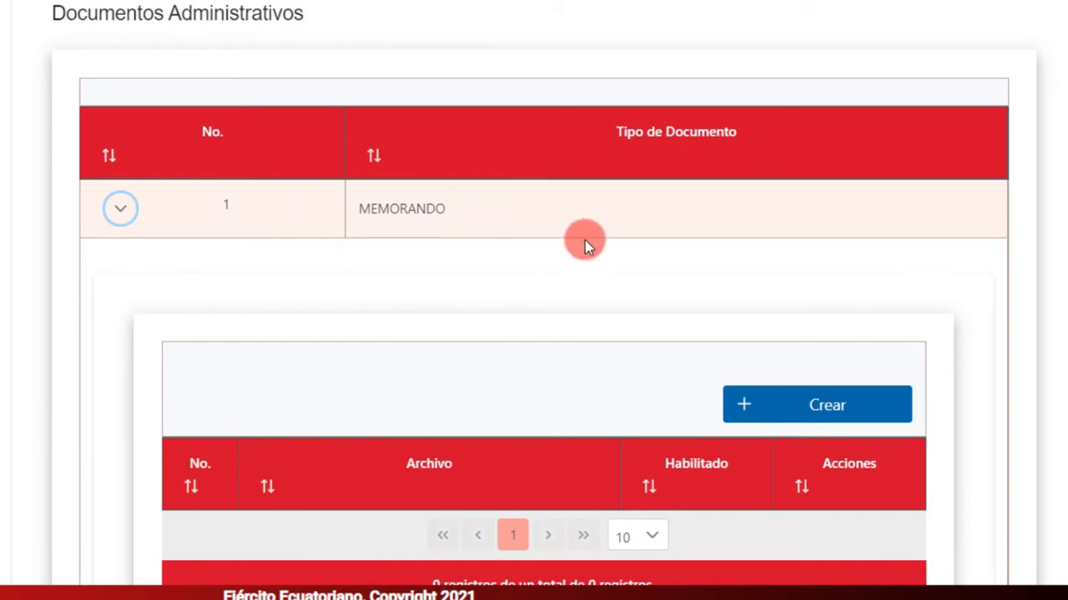
scroll(586, 240, down, 3)
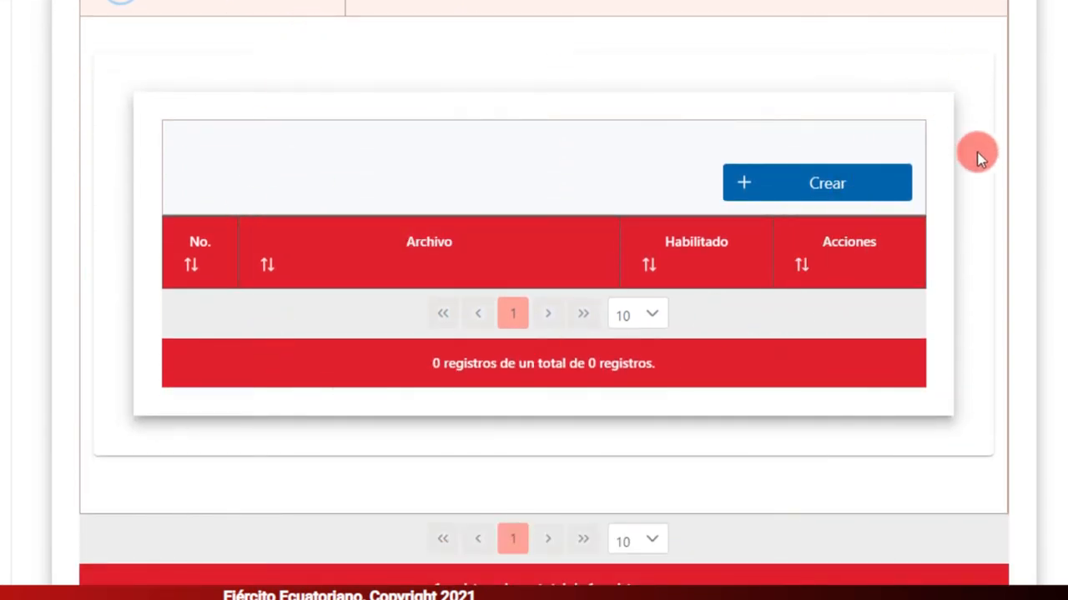
Attach the MEMORANDO PDF as a new Archivo Secundario of the memorandum, save it, and confirm its creation
click(821, 189)
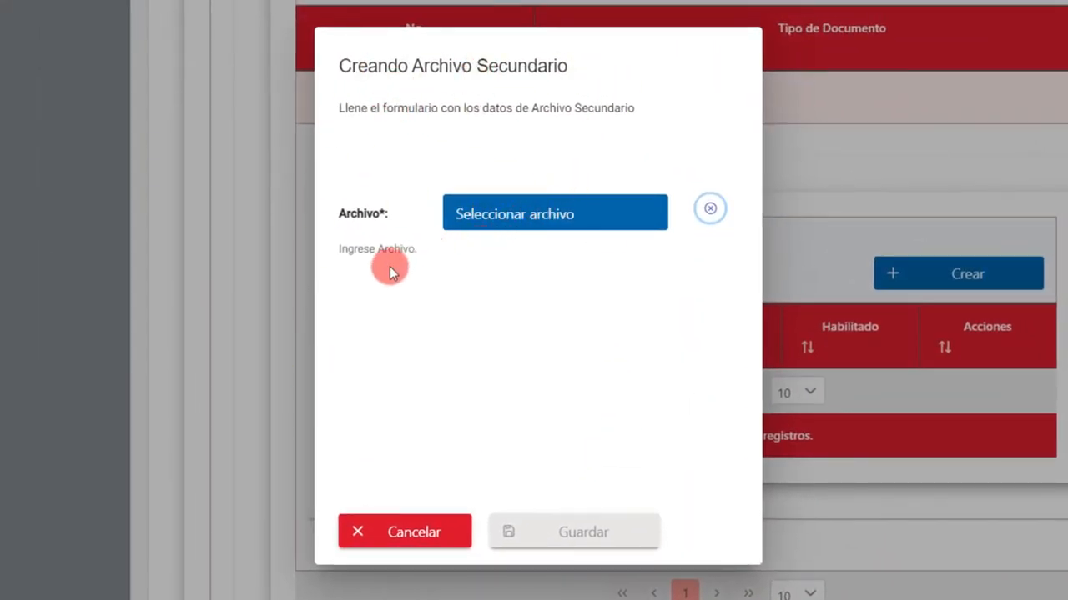
click(504, 219)
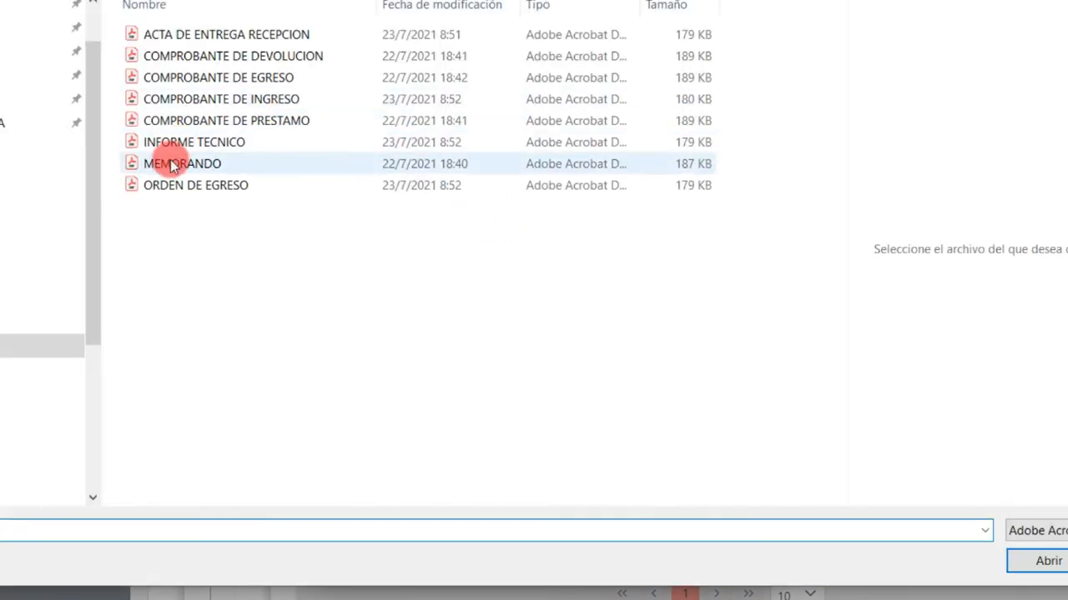
click(171, 164)
click(1025, 558)
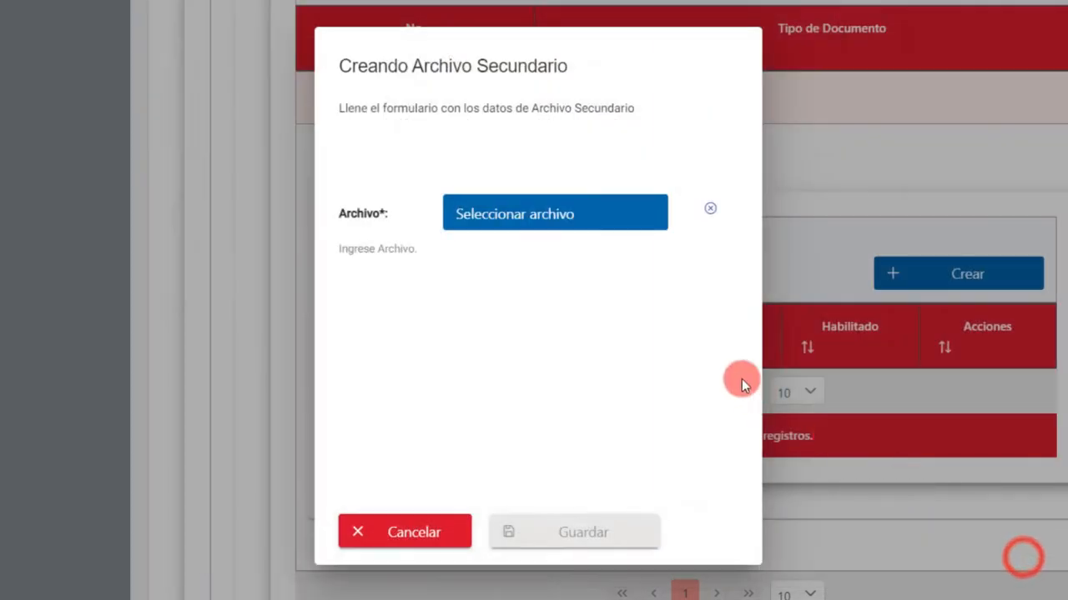
click(517, 537)
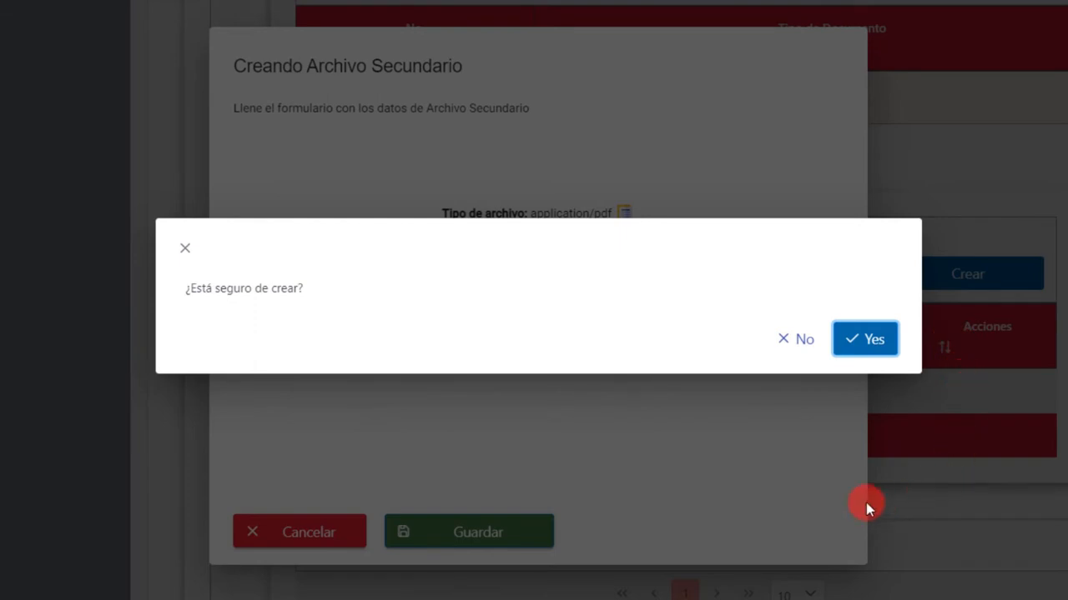
click(864, 342)
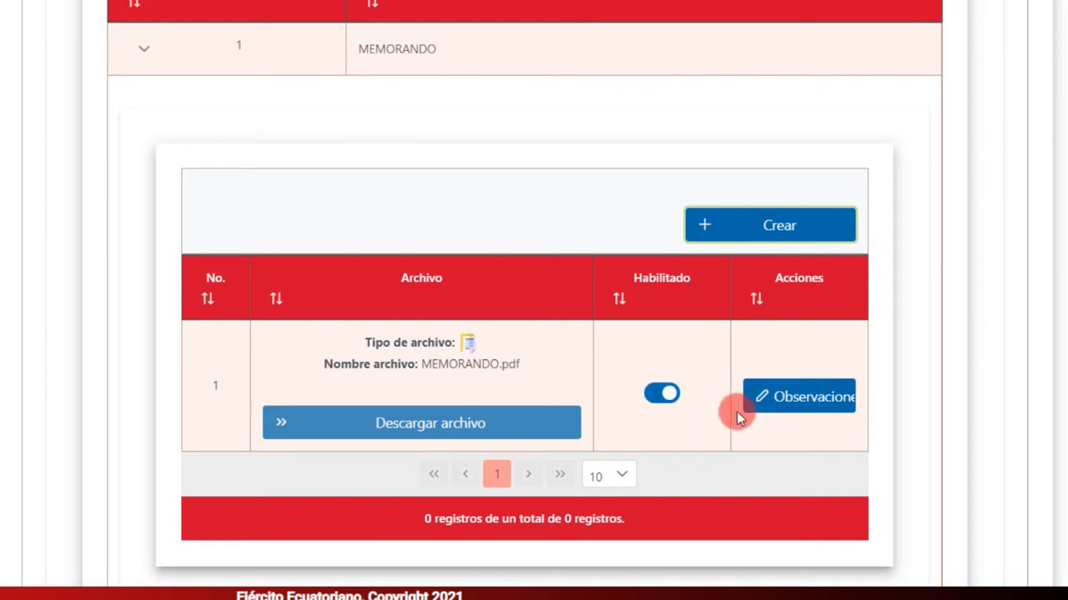
Collapse the MEMORANDO record and return to the order's Detalles to review the listed goods and the order's available actions
scroll(533, 434, up, 2)
click(146, 243)
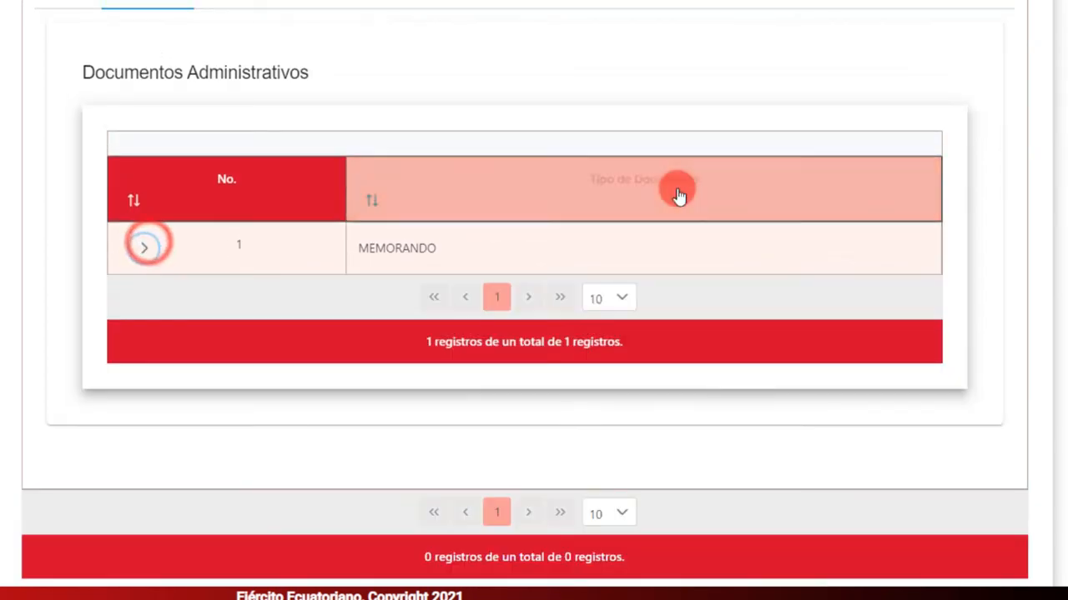
scroll(677, 193, up, 2)
scroll(677, 194, up, 1)
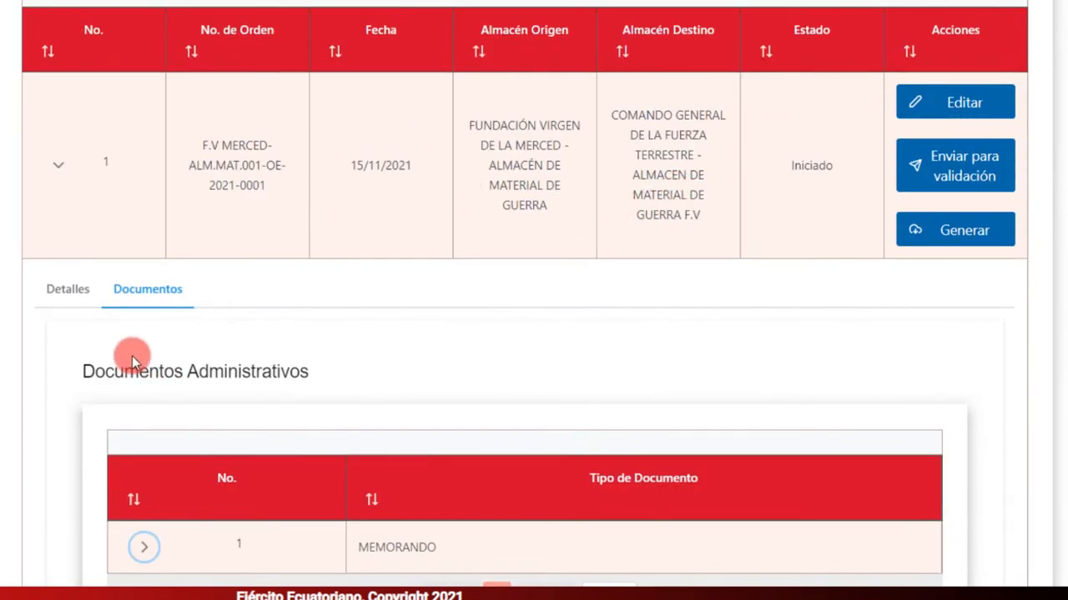
click(54, 292)
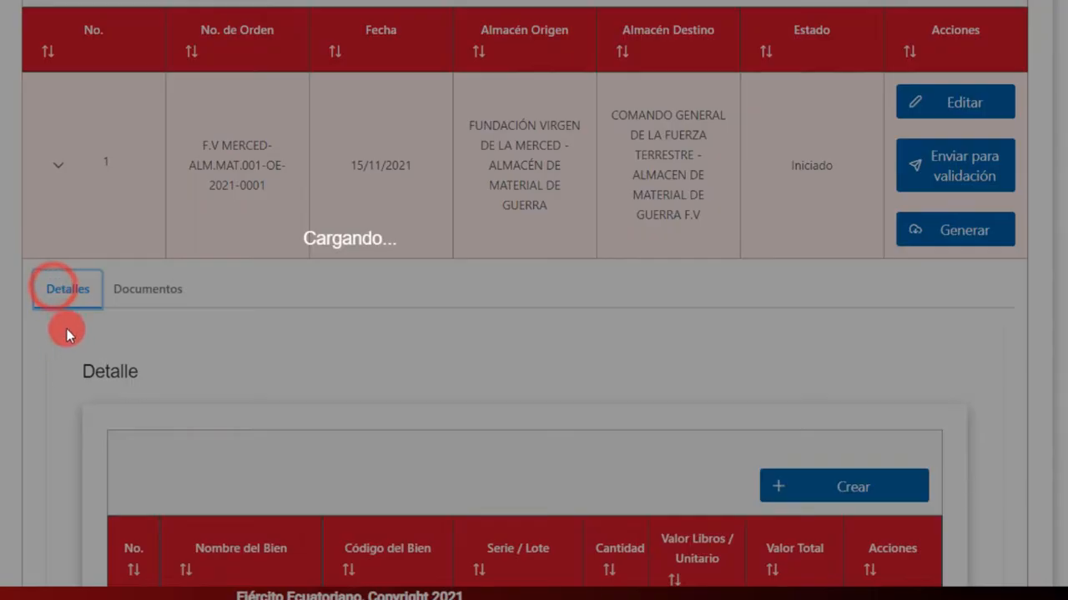
scroll(170, 336, down, 1)
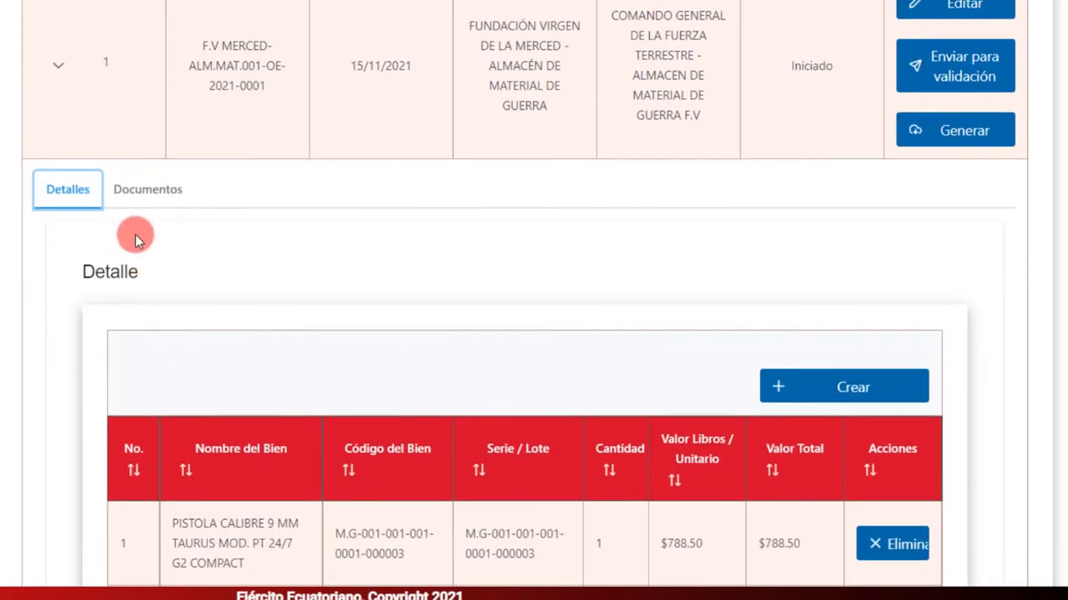
scroll(592, 417, down, 2)
scroll(592, 413, down, 1)
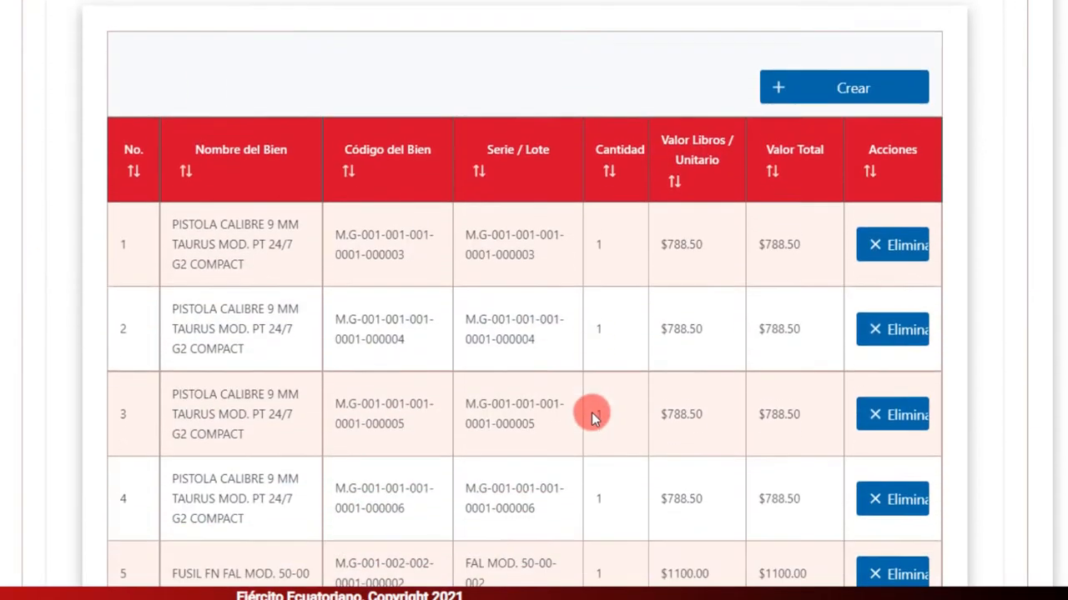
scroll(591, 412, up, 5)
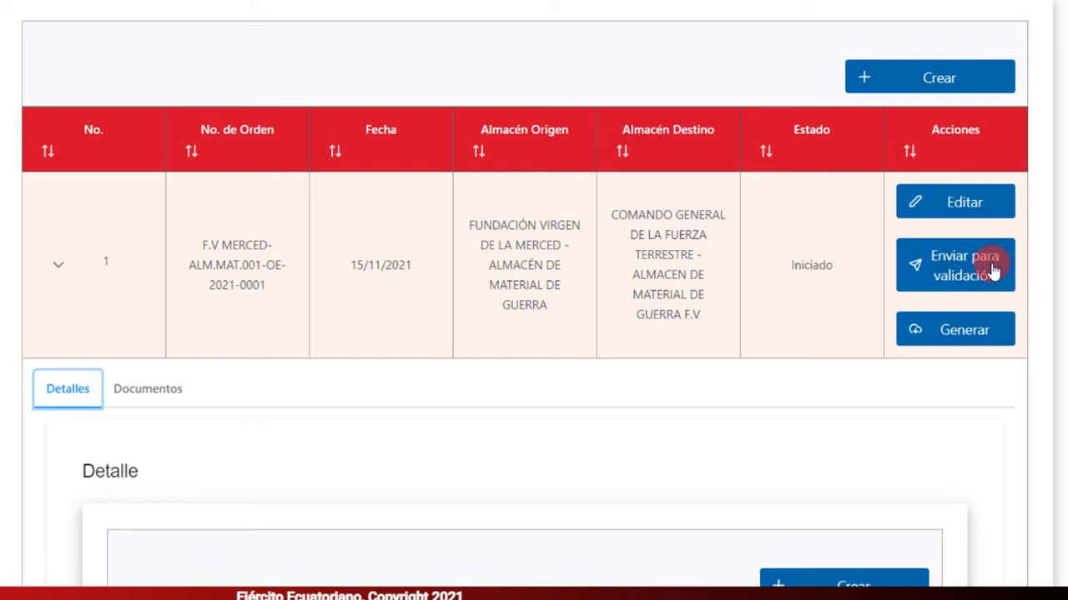
Send the Orden de Egreso for validation, confirm the submission, and collapse its record
click(948, 273)
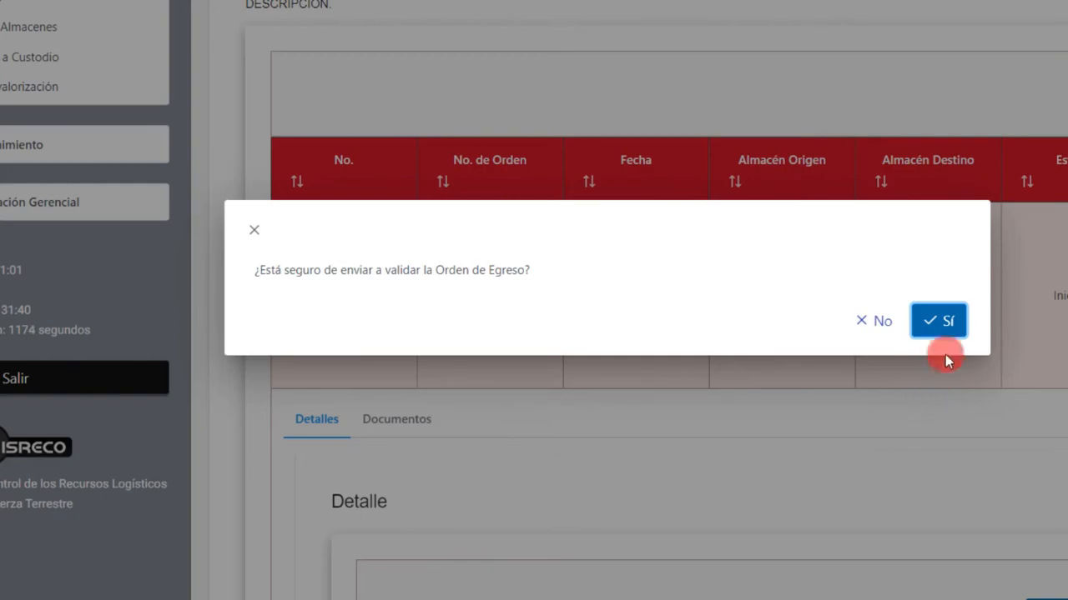
click(945, 328)
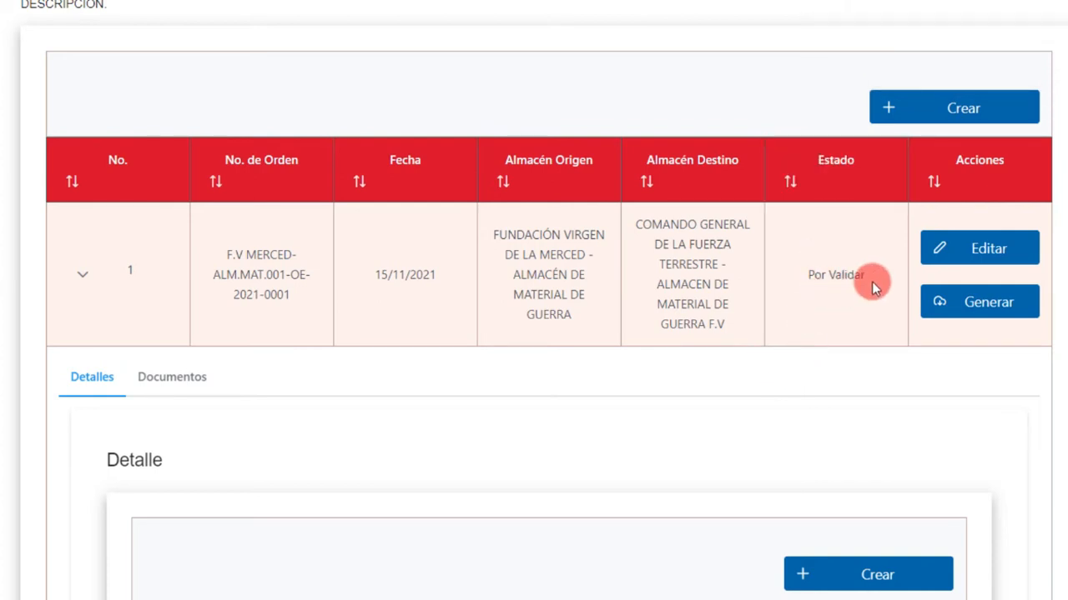
click(82, 277)
Go to the list of the warehouses assigned to the user under Mis Almacenes
scroll(116, 350, up, 5)
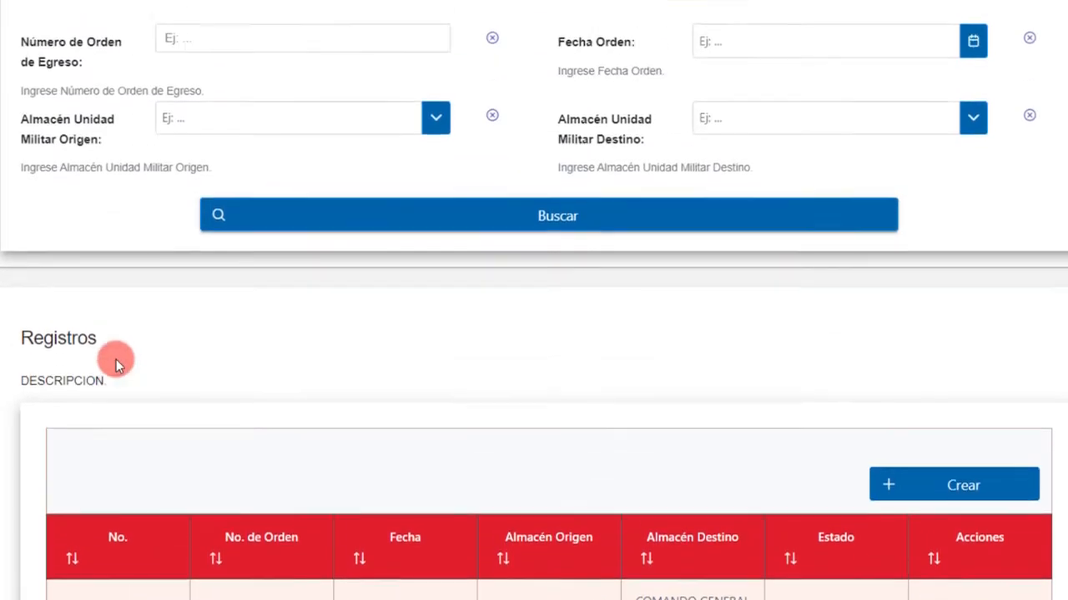
scroll(116, 365, up, 1)
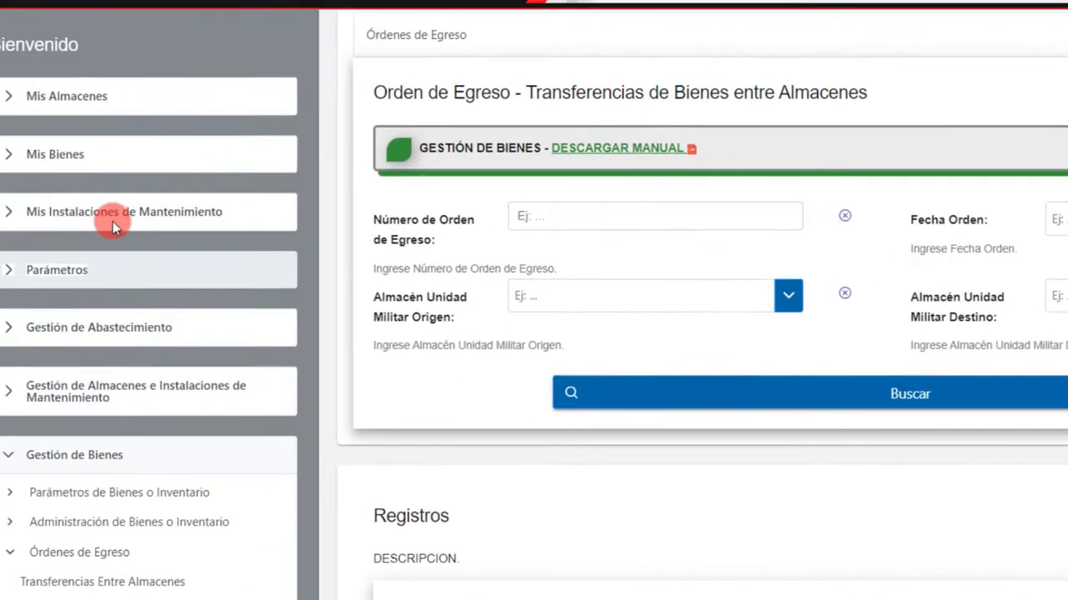
click(37, 101)
click(79, 140)
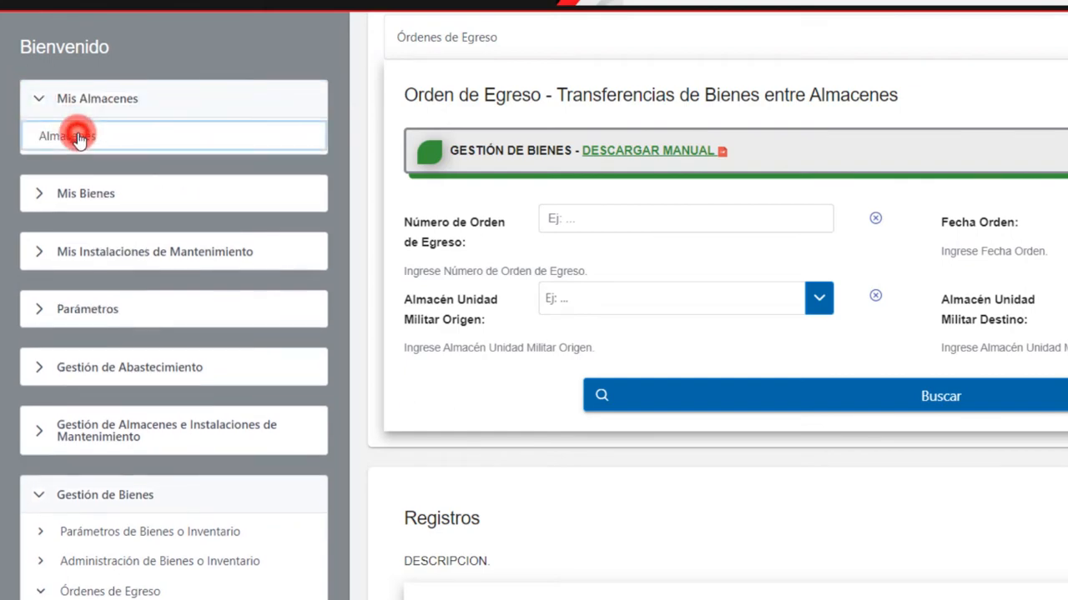
Open the Orden de Egreso records of Transferencias Entre Almacenes for FUNDACIÓN VIRGEN DE LA MERCED's ALMACÉN DE MATERIAL DE GUERRA
scroll(238, 217, down, 3)
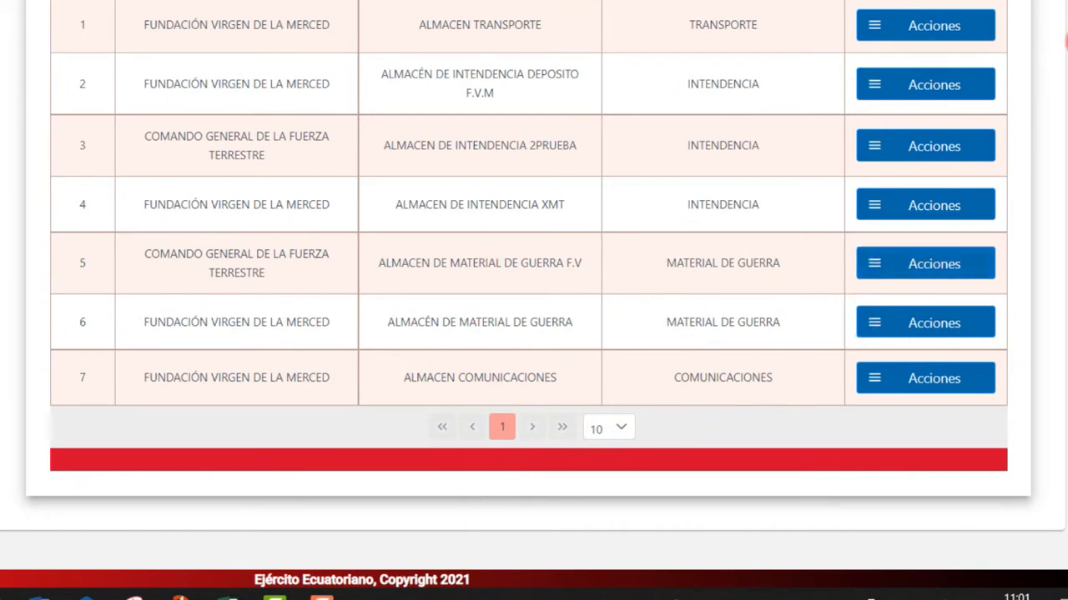
click(876, 327)
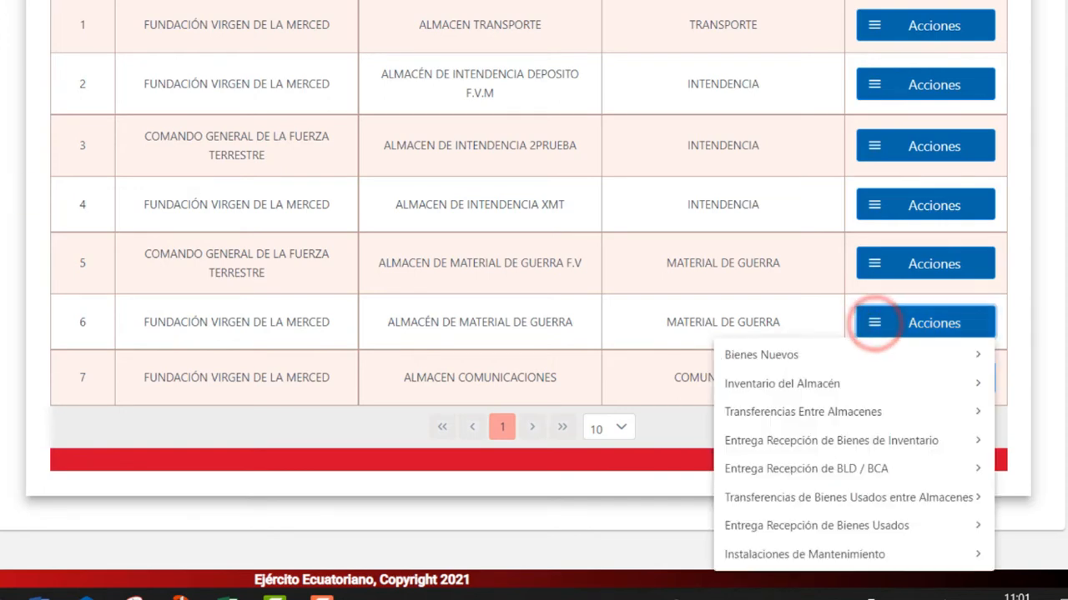
click(680, 411)
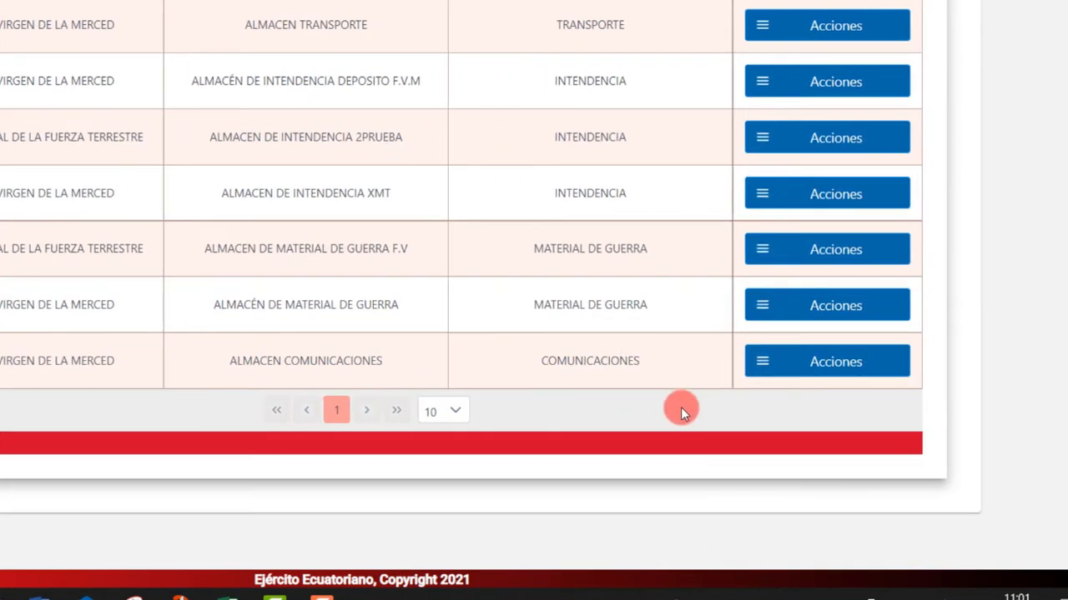
click(759, 310)
mouse_move(802, 399)
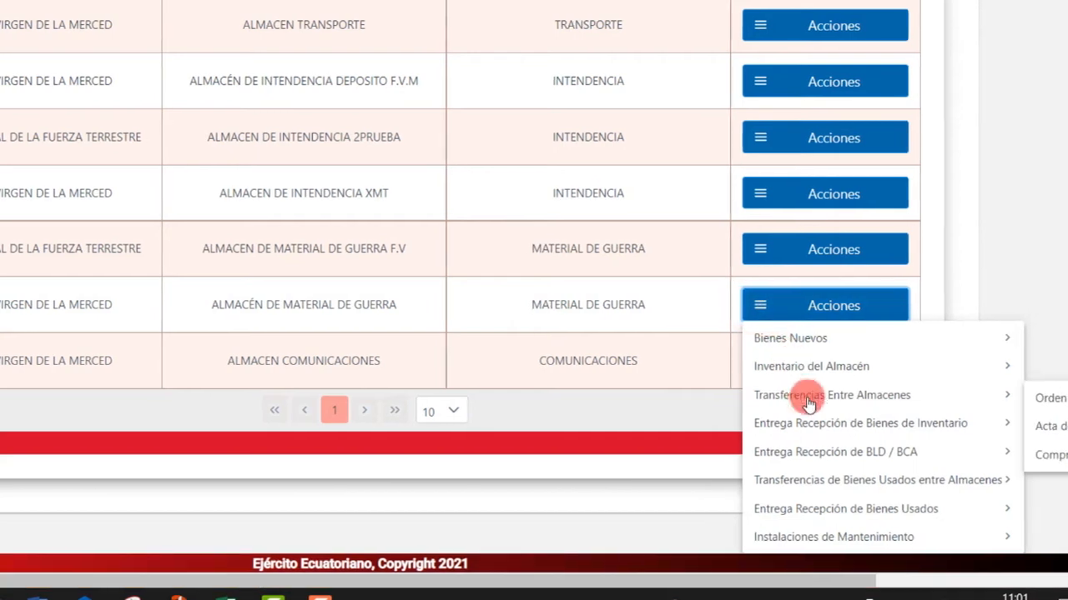
click(734, 581)
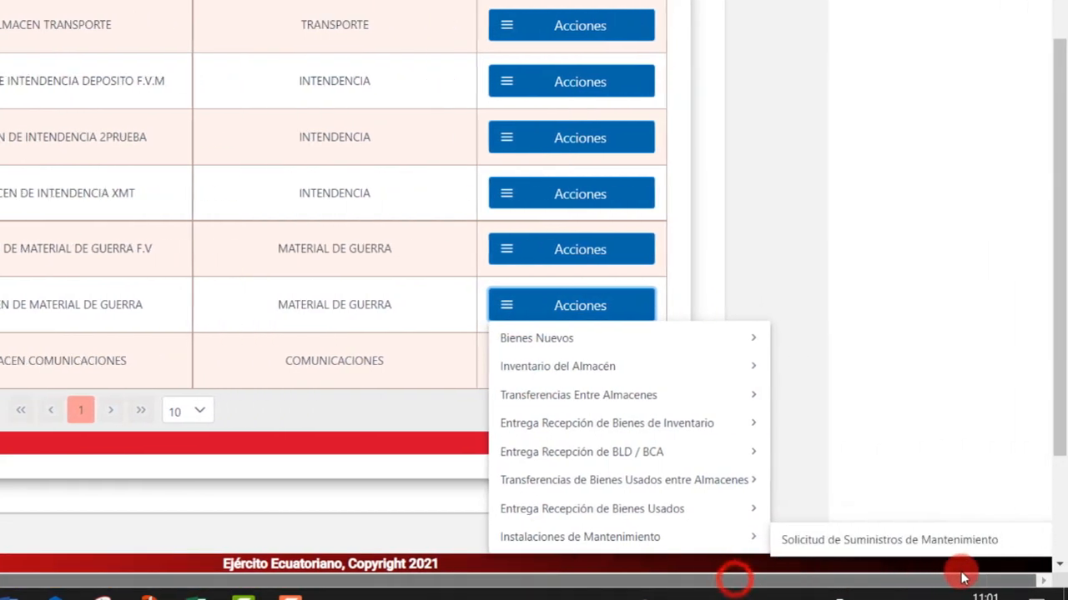
mouse_move(641, 429)
mouse_move(639, 394)
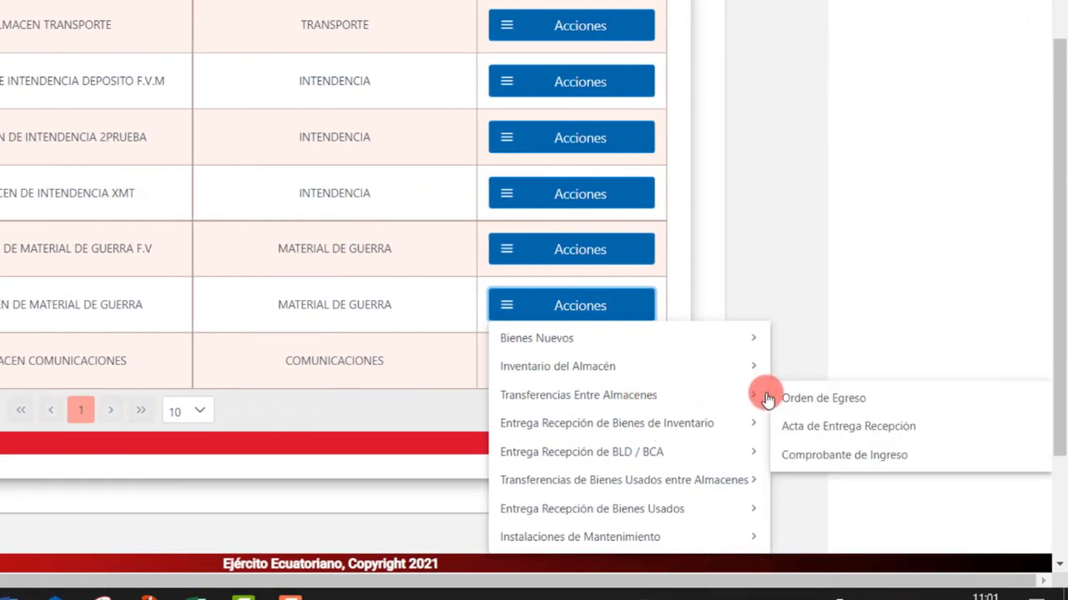
click(859, 400)
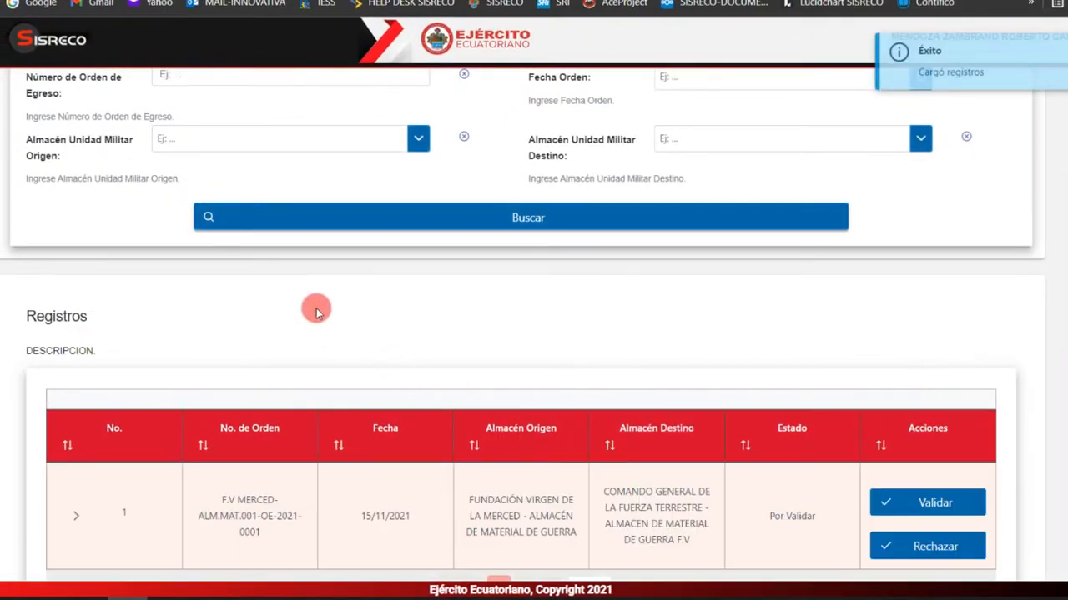
Expand the Orden de Egreso awaiting validation and examine the pistols, rifles and totals in its Detalle
scroll(315, 314, up, 2)
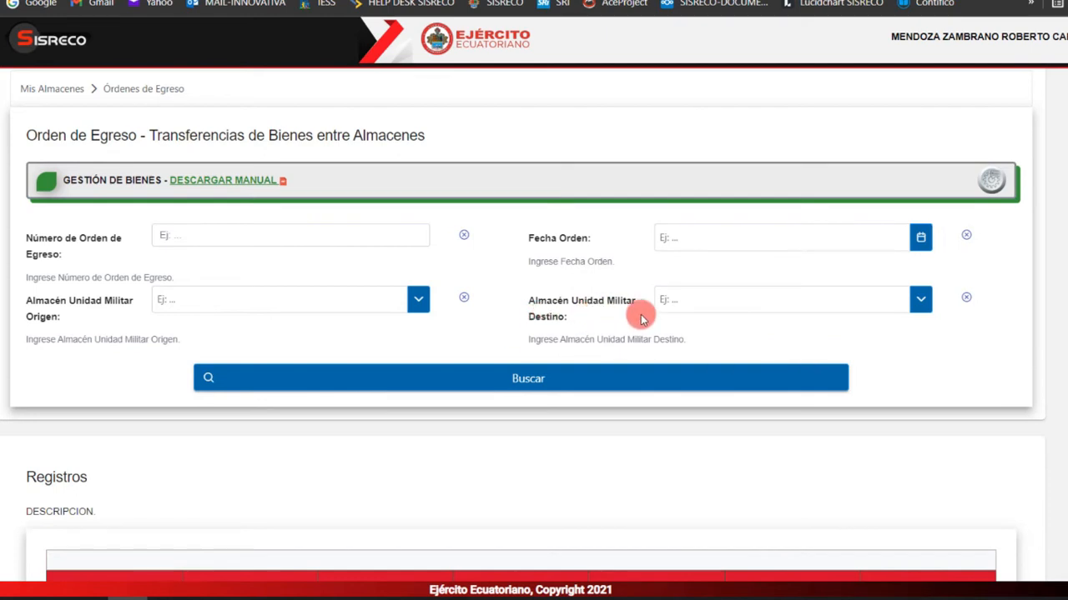
scroll(651, 334, down, 5)
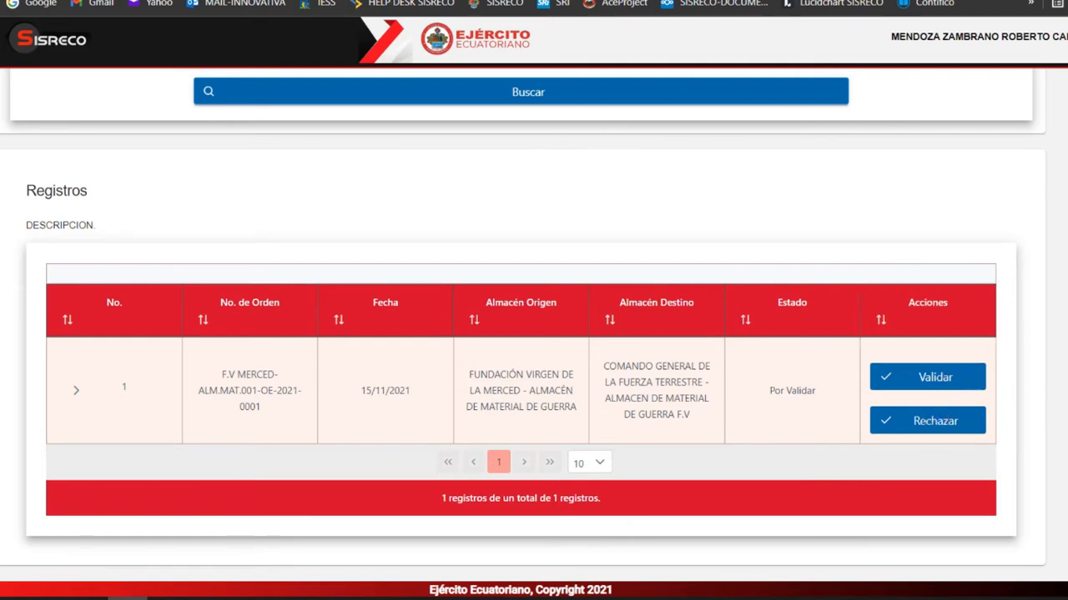
click(73, 398)
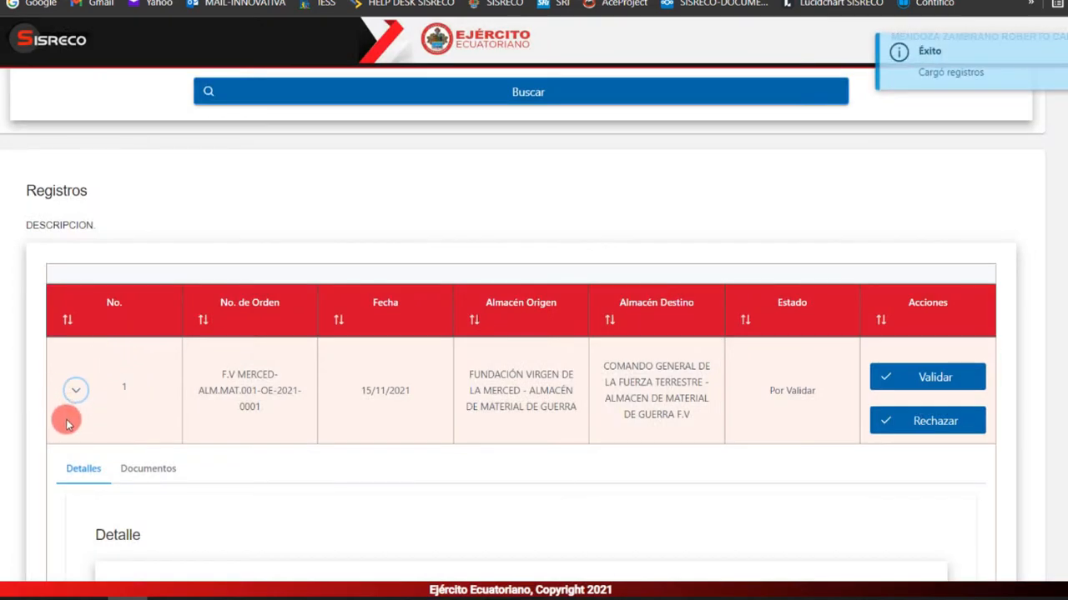
scroll(452, 432, down, 3)
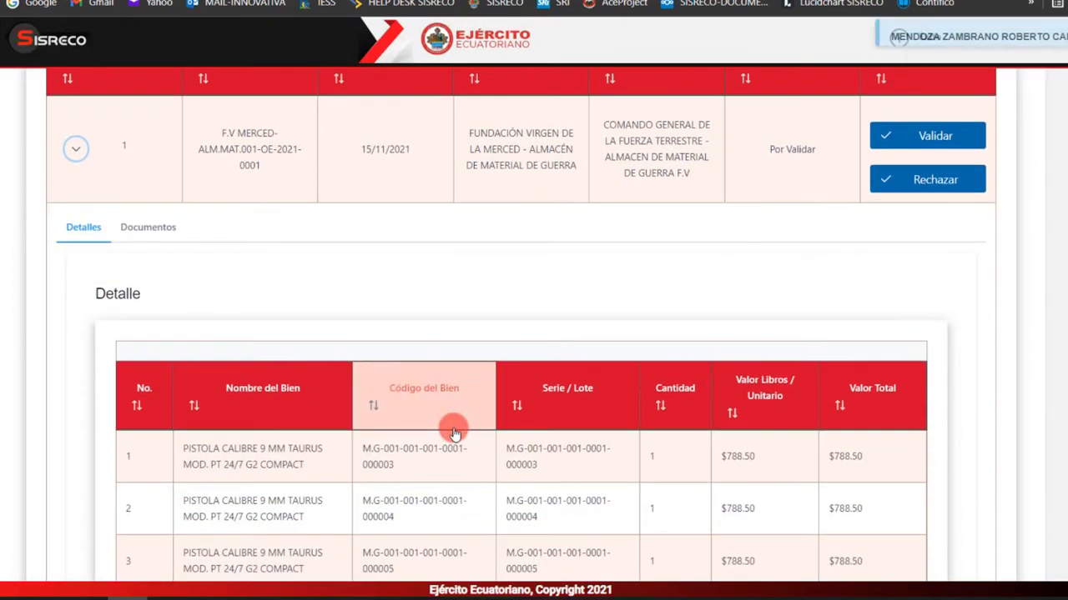
scroll(453, 431, down, 2)
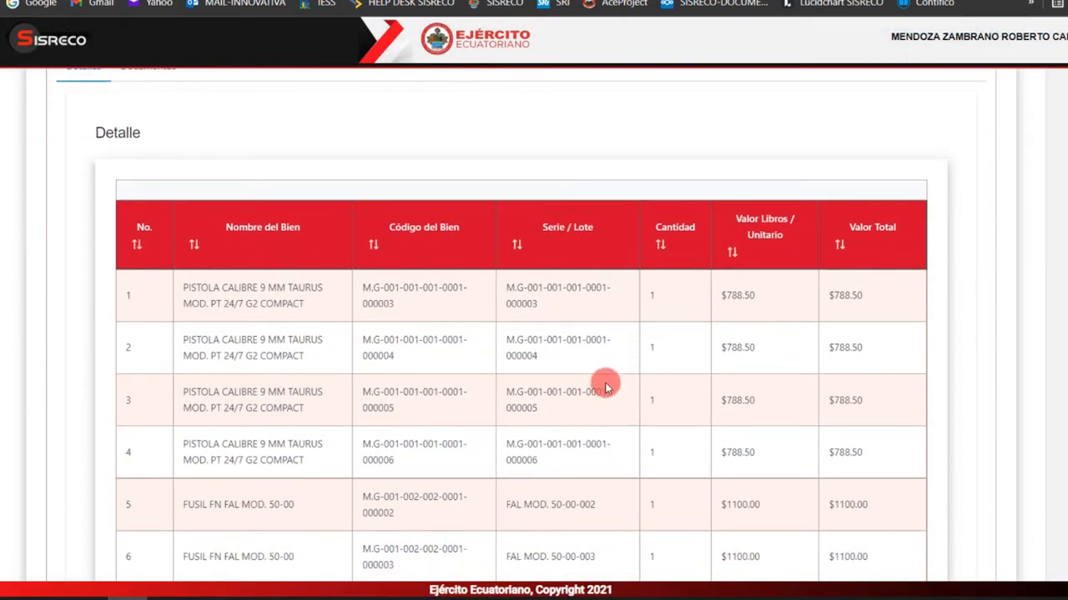
scroll(593, 386, down, 2)
scroll(377, 464, down, 2)
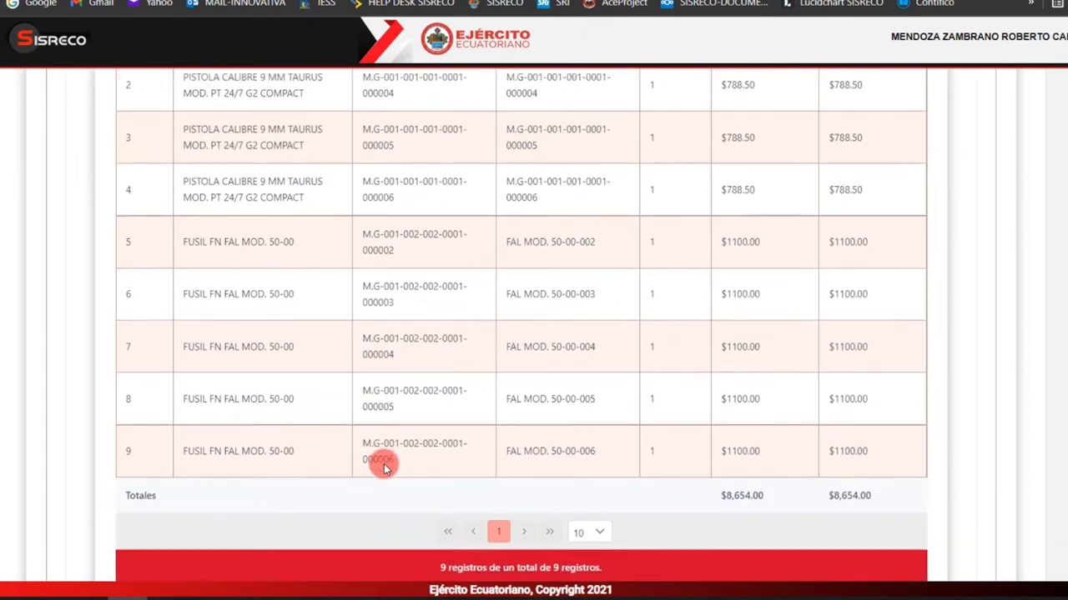
scroll(384, 468, down, 1)
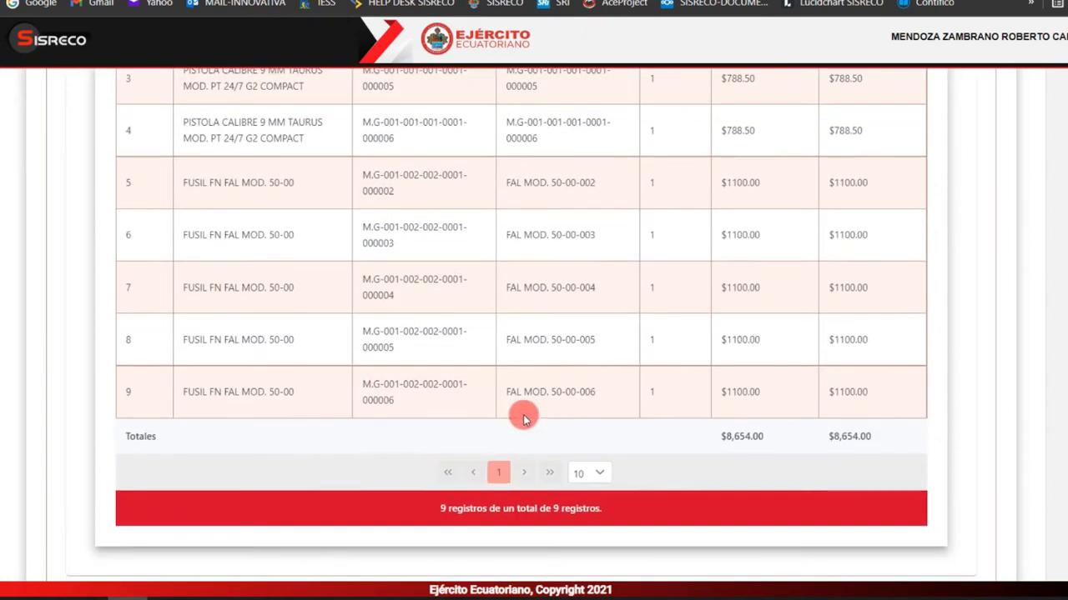
scroll(546, 361, up, 2)
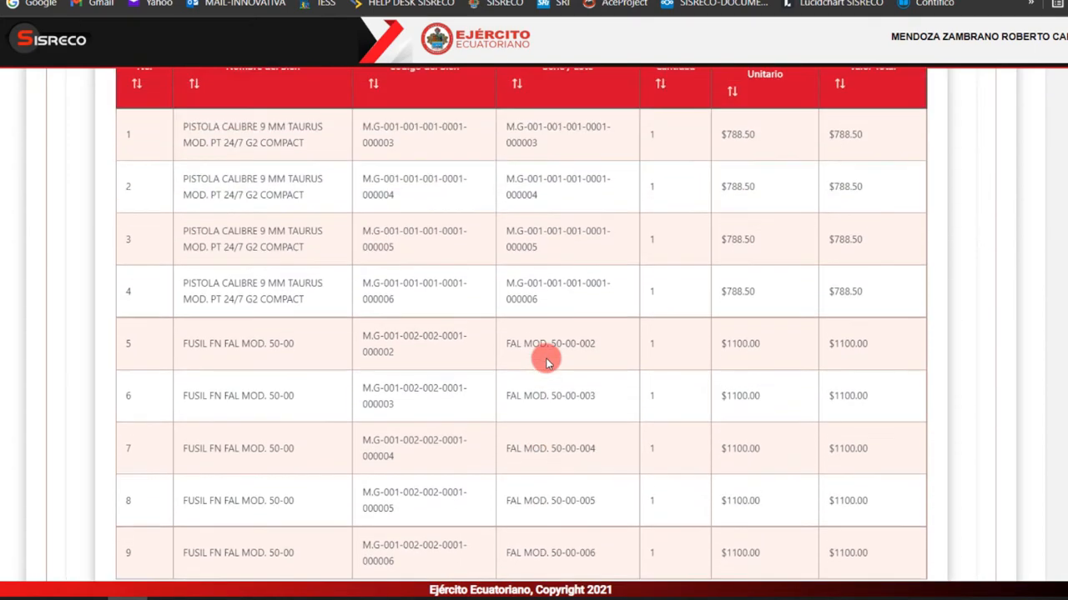
scroll(566, 334, up, 5)
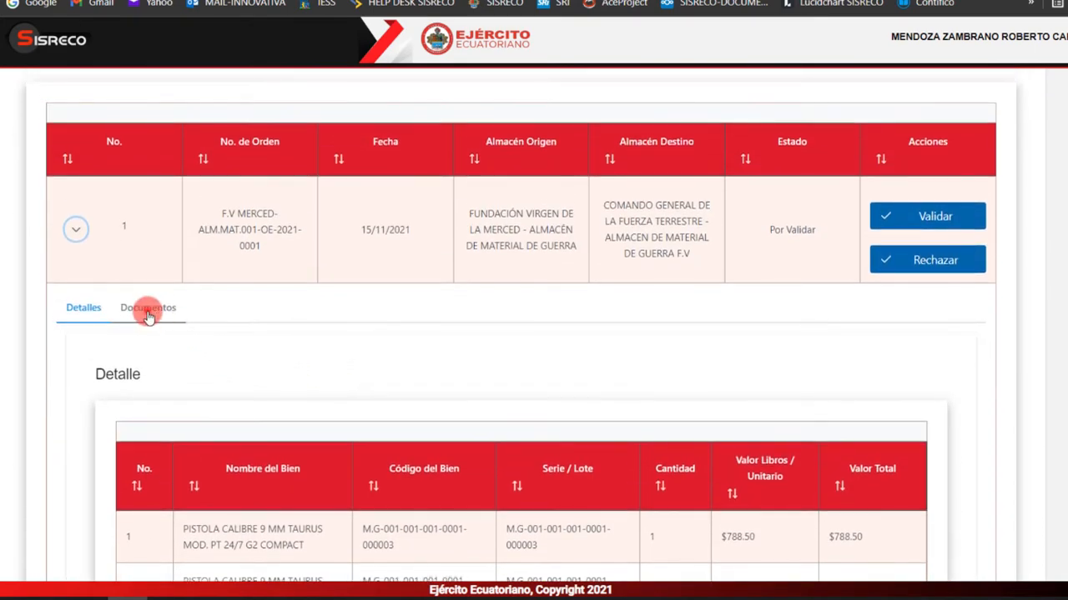
Show the order's Documentos Administrativos, check the file attached to the MEMORANDO record, and collapse that record
click(148, 315)
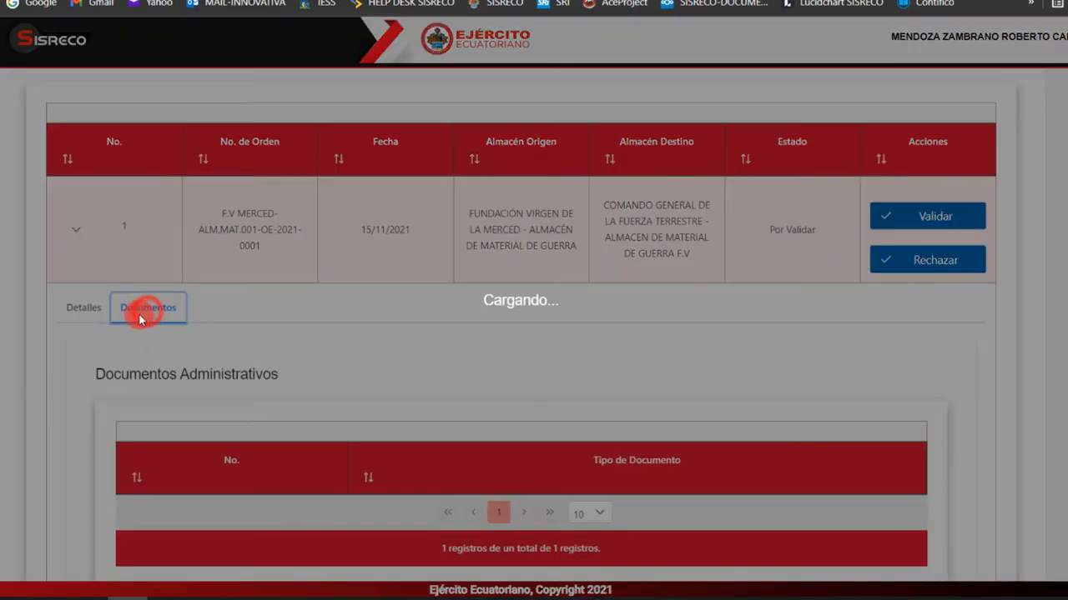
scroll(166, 417, down, 2)
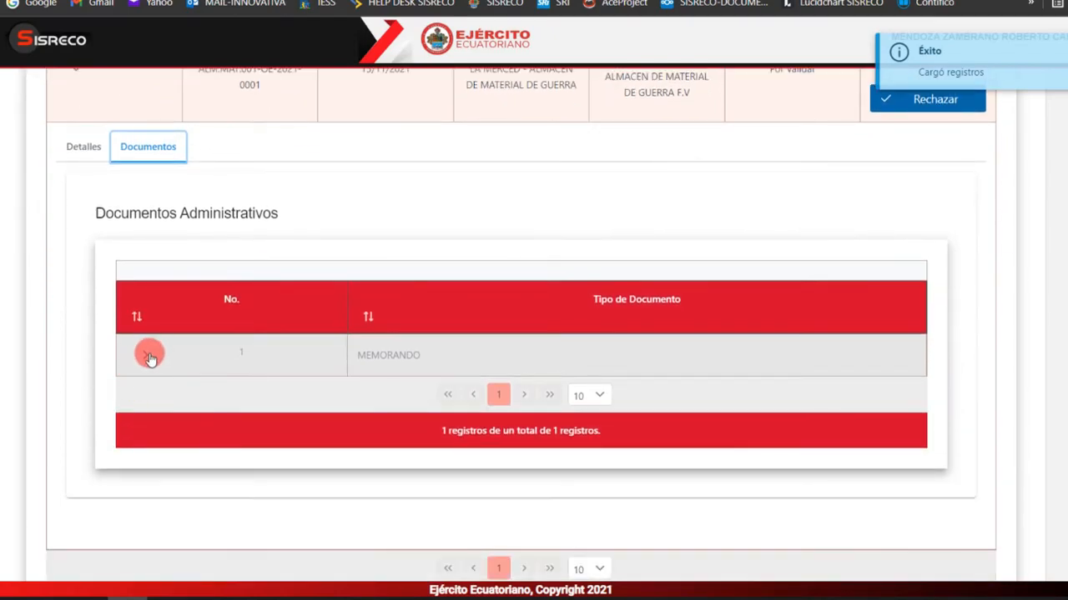
click(150, 357)
scroll(440, 398, down, 2)
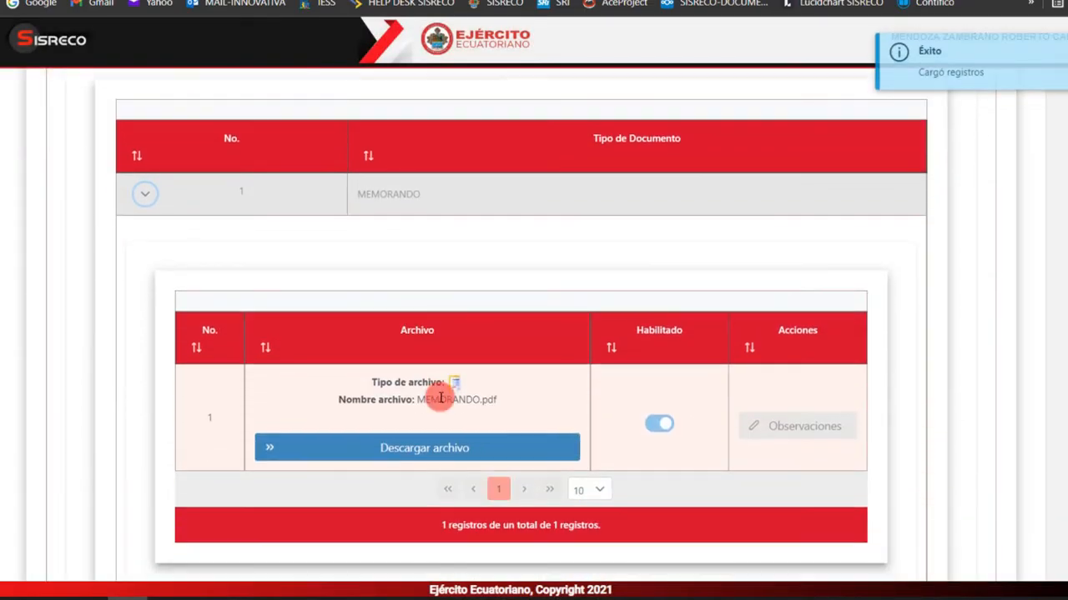
scroll(450, 381, up, 3)
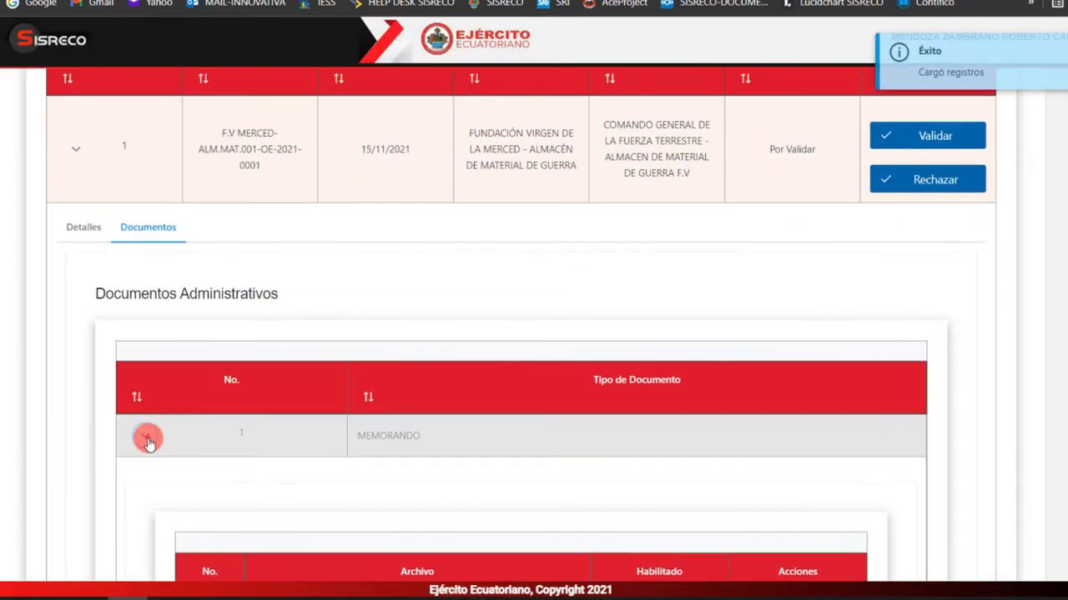
click(147, 436)
scroll(148, 442, up, 3)
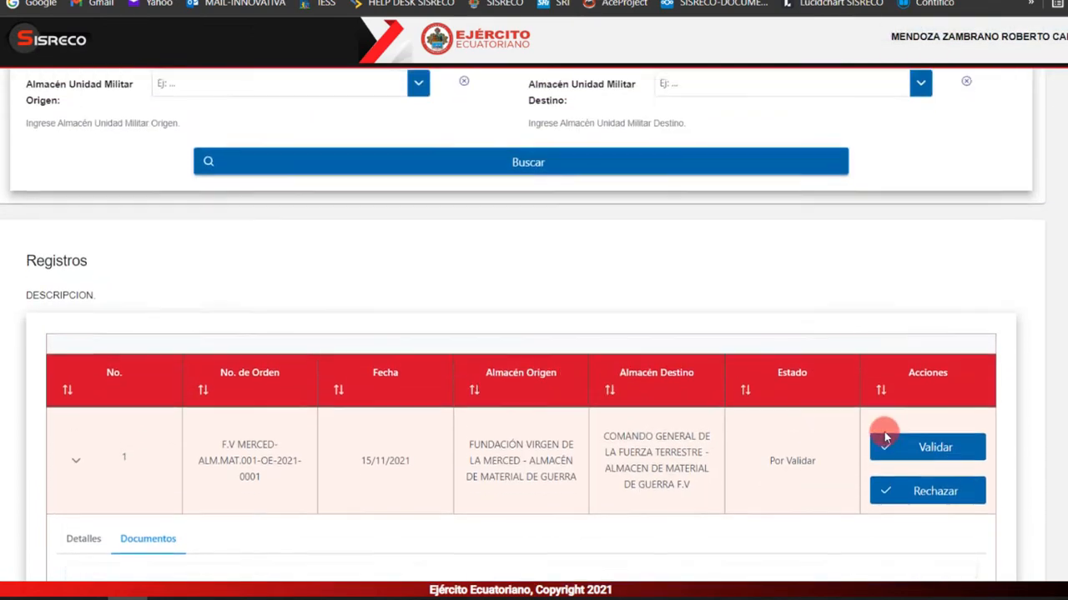
Validate the Orden de Egreso and confirm the validation
scroll(759, 455, down, 1)
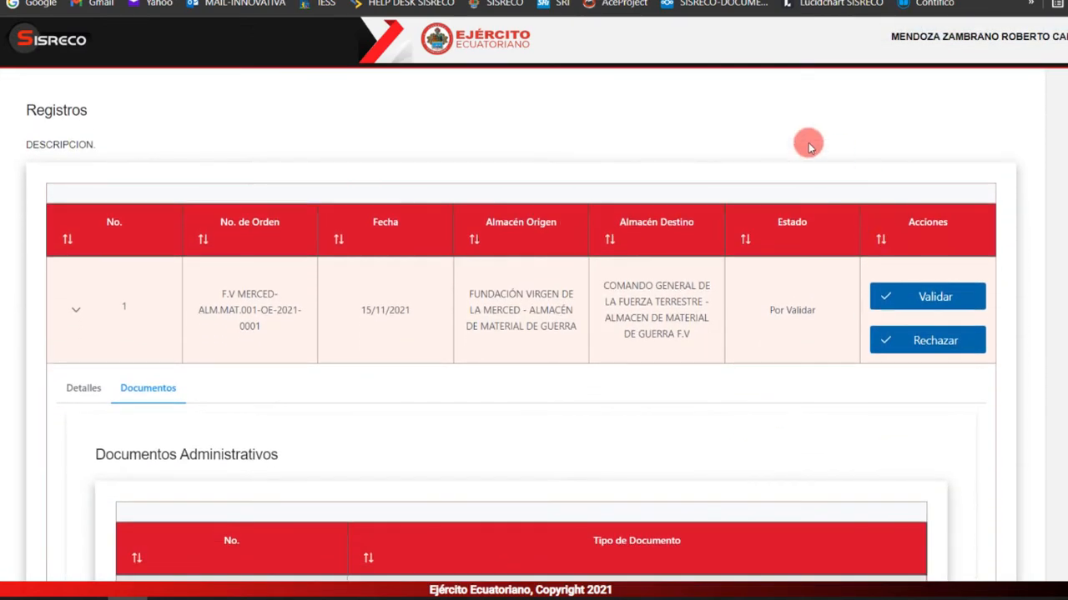
click(923, 299)
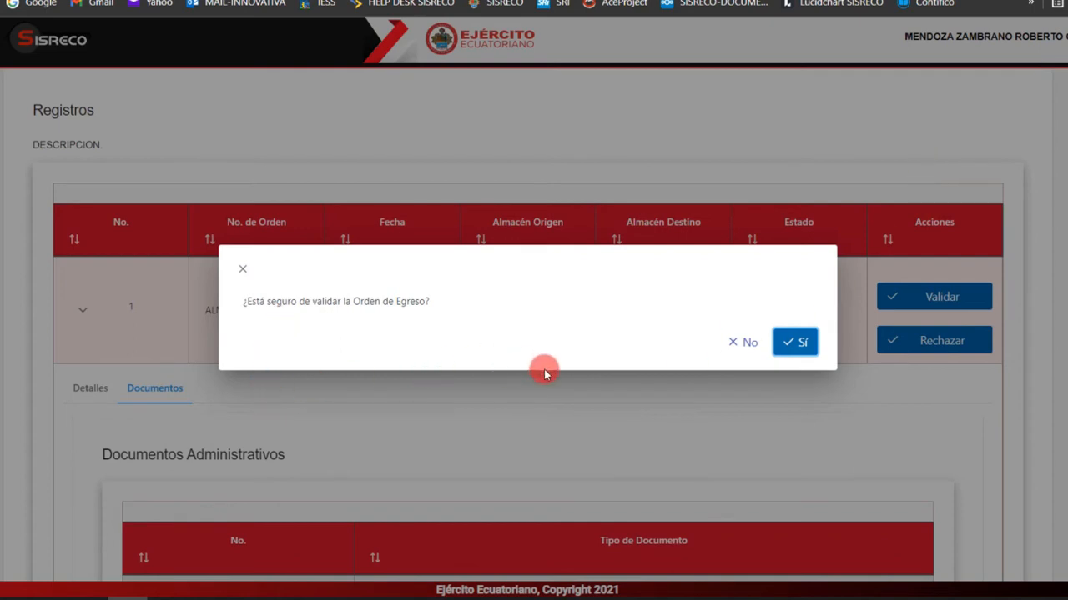
click(797, 342)
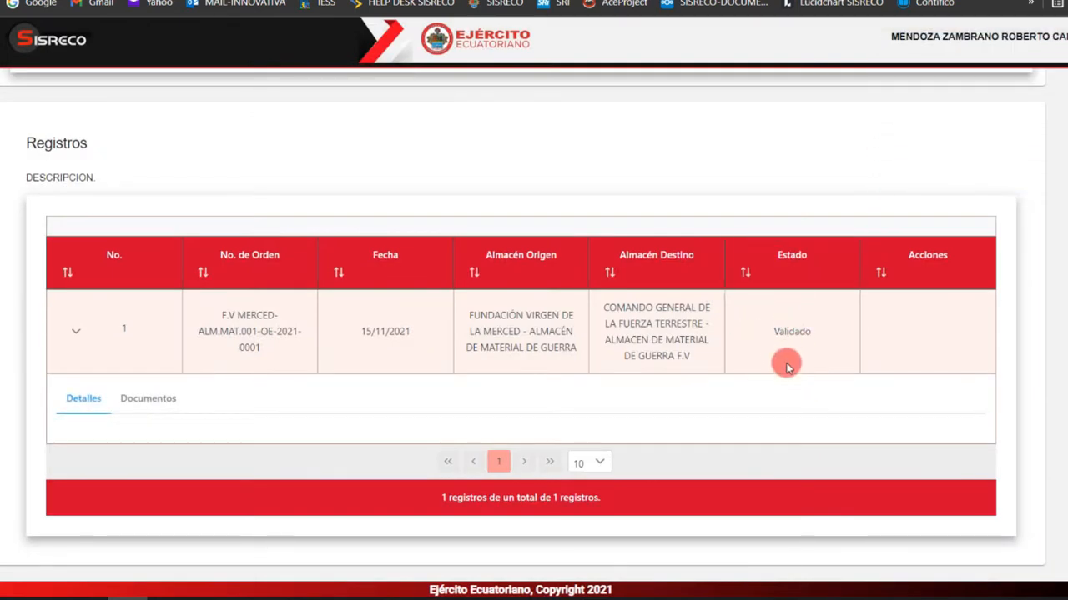
Return to Mis Almacenes, then open Transferencias Entre Almacenes under Órdenes de Egreso in Gestión de Bienes to check the order's Estado
scroll(536, 435, up, 5)
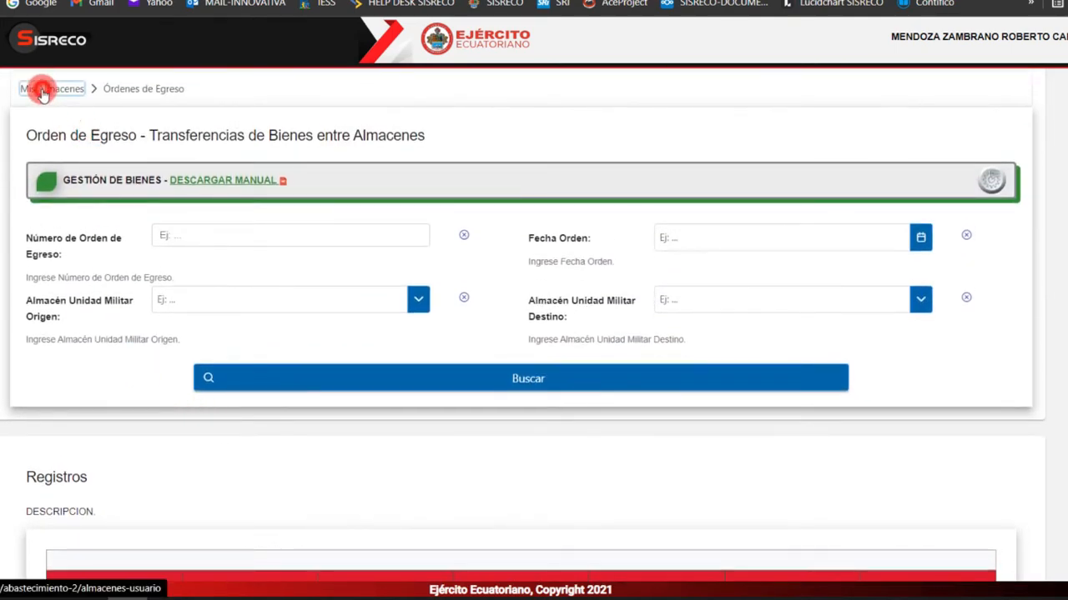
click(40, 90)
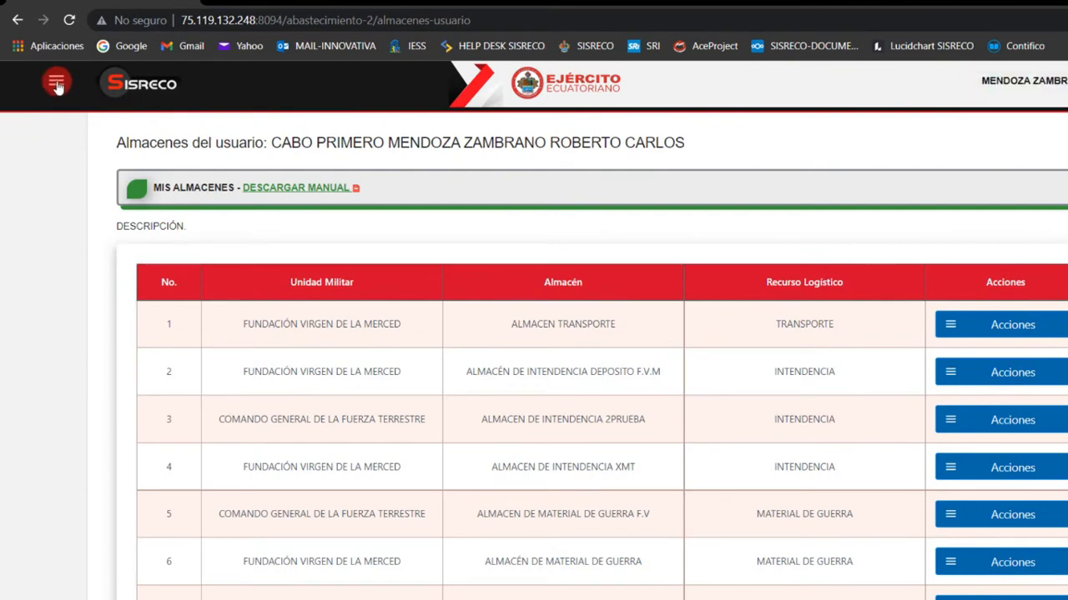
click(56, 84)
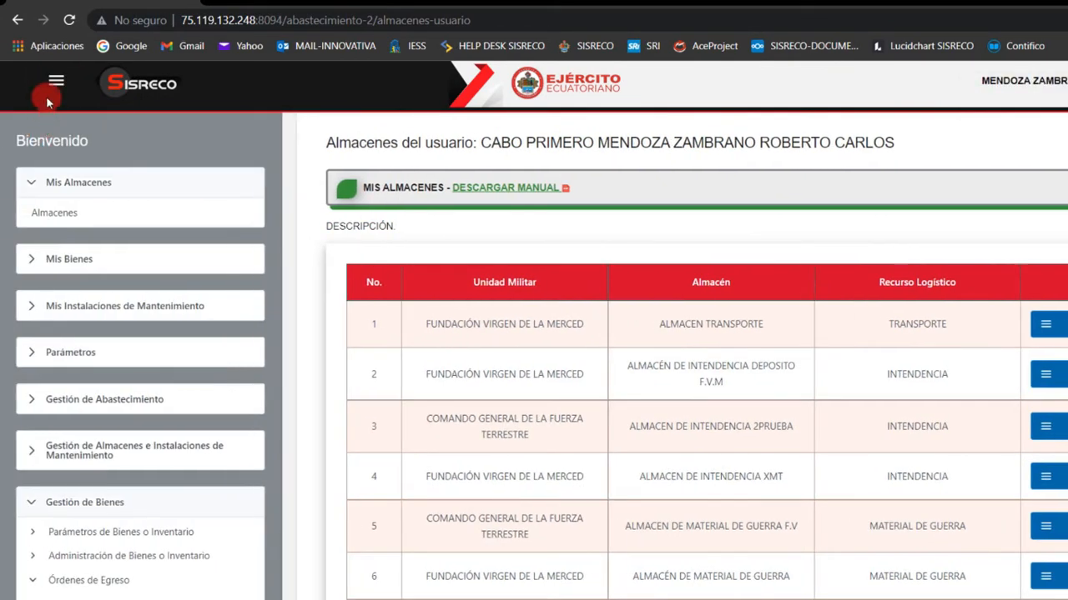
scroll(13, 400, down, 3)
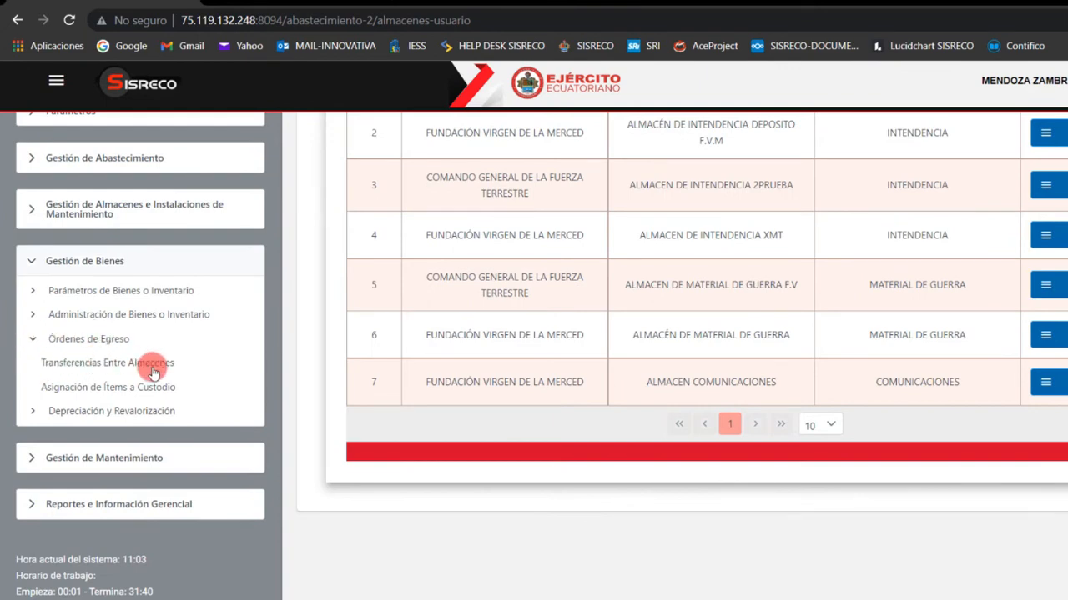
click(112, 366)
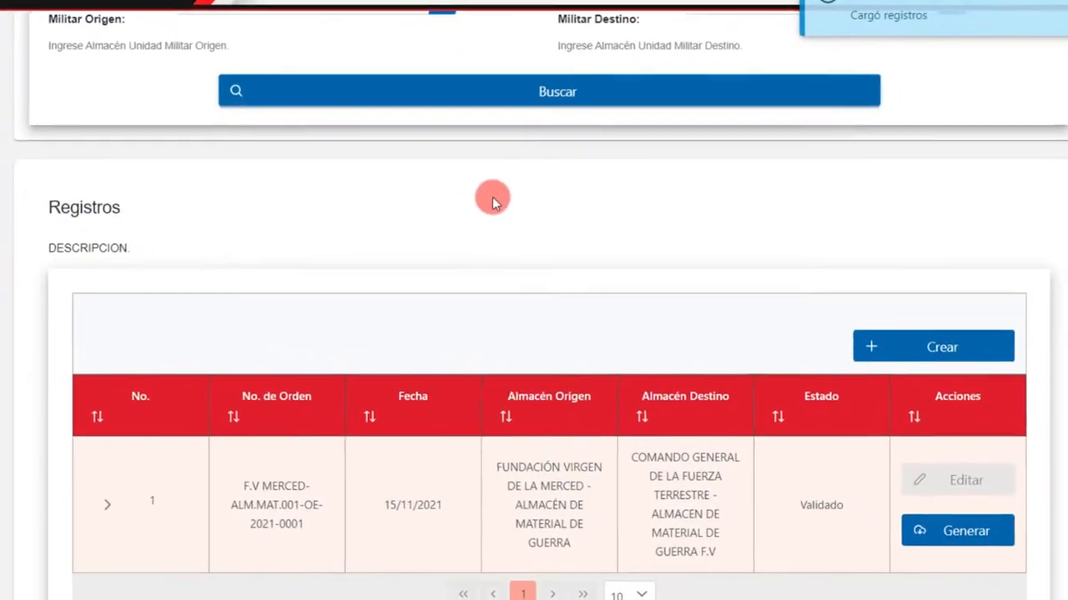
scroll(364, 237, down, 1)
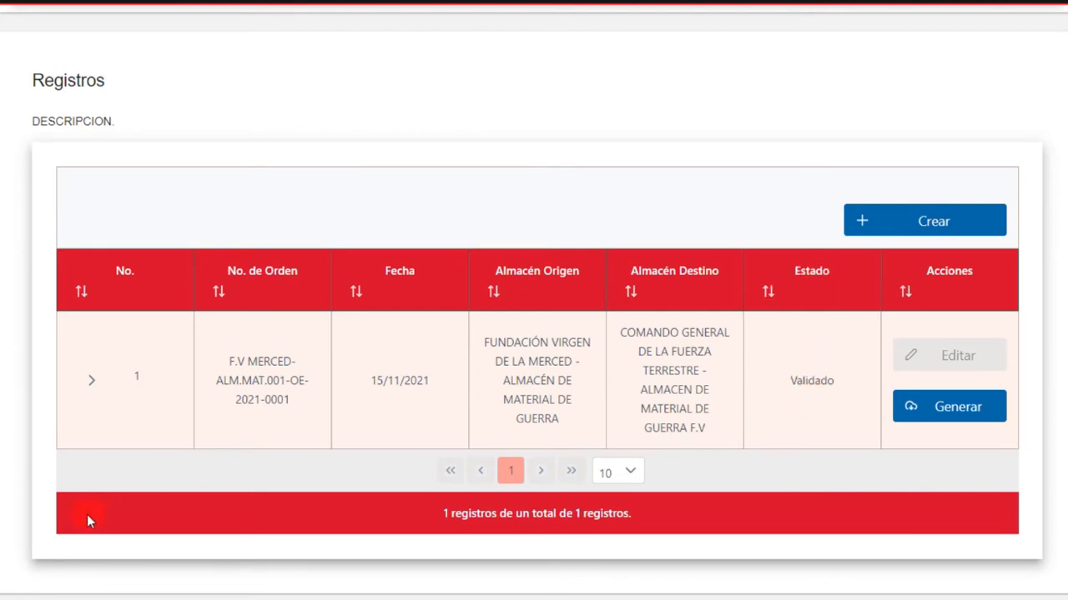
Expand the validated Orden de Egreso and generate its document
click(92, 380)
scroll(792, 262, down, 3)
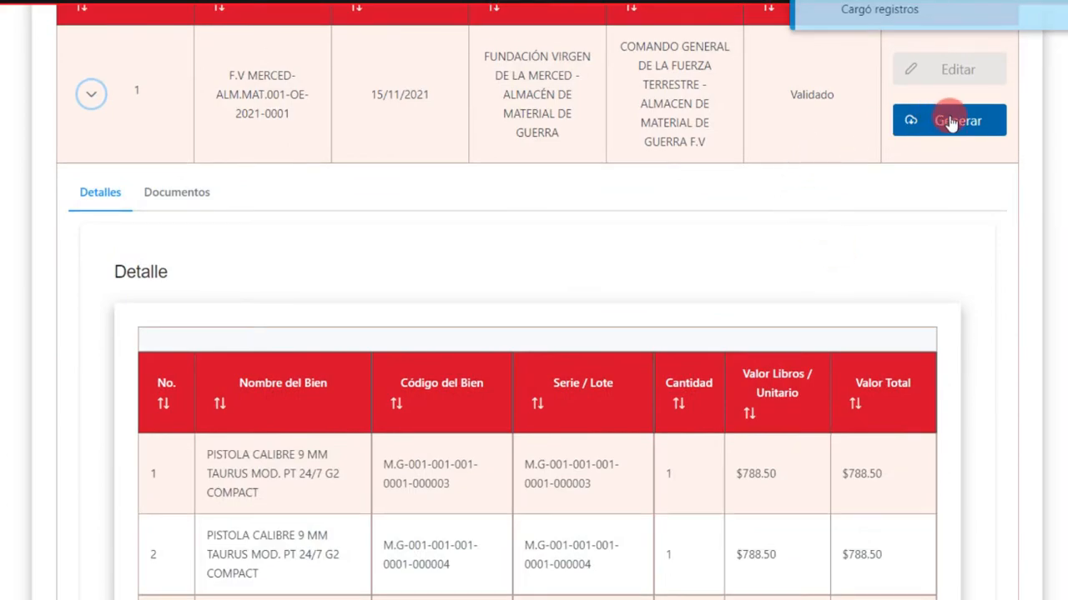
click(955, 125)
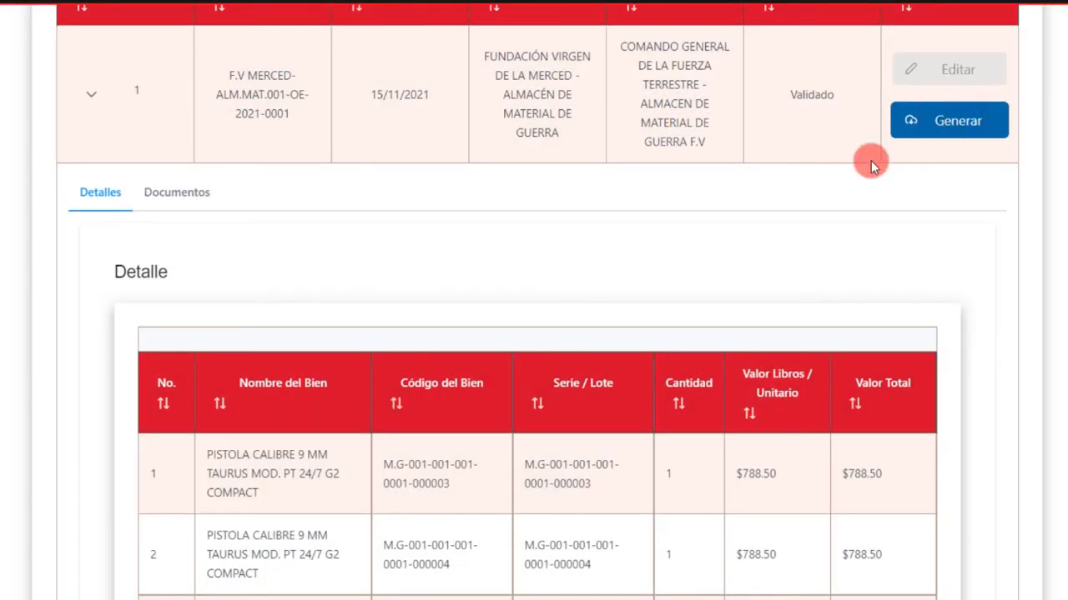
Under the order's Documentos Administrativos, attach ORDEN DE EGRESO.pdf to the ORDEN DE EGRESO record and confirm its creation
click(157, 192)
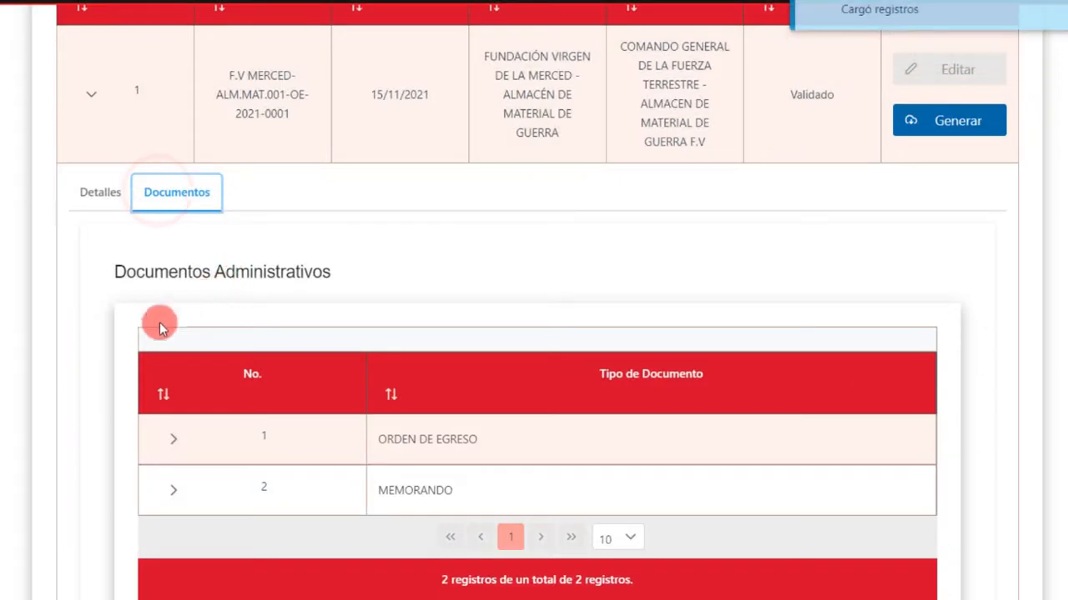
click(173, 442)
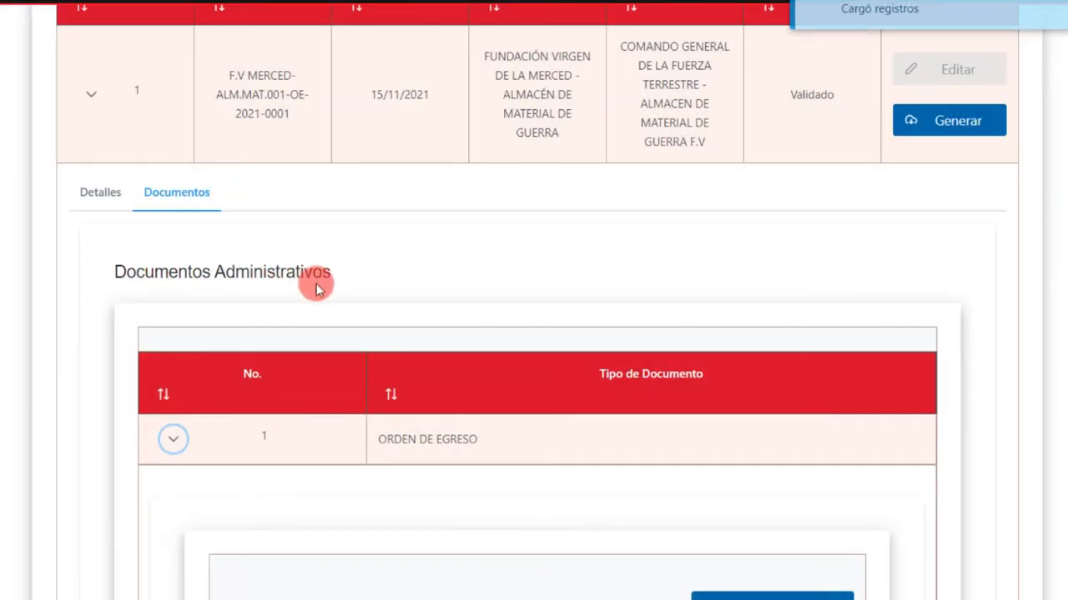
scroll(350, 284, down, 3)
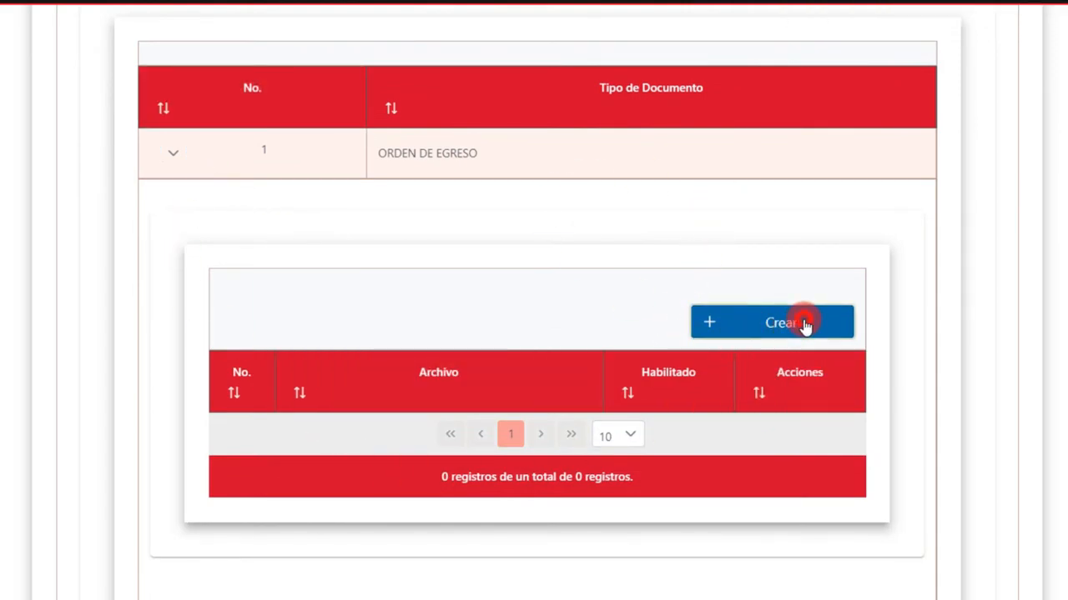
click(805, 326)
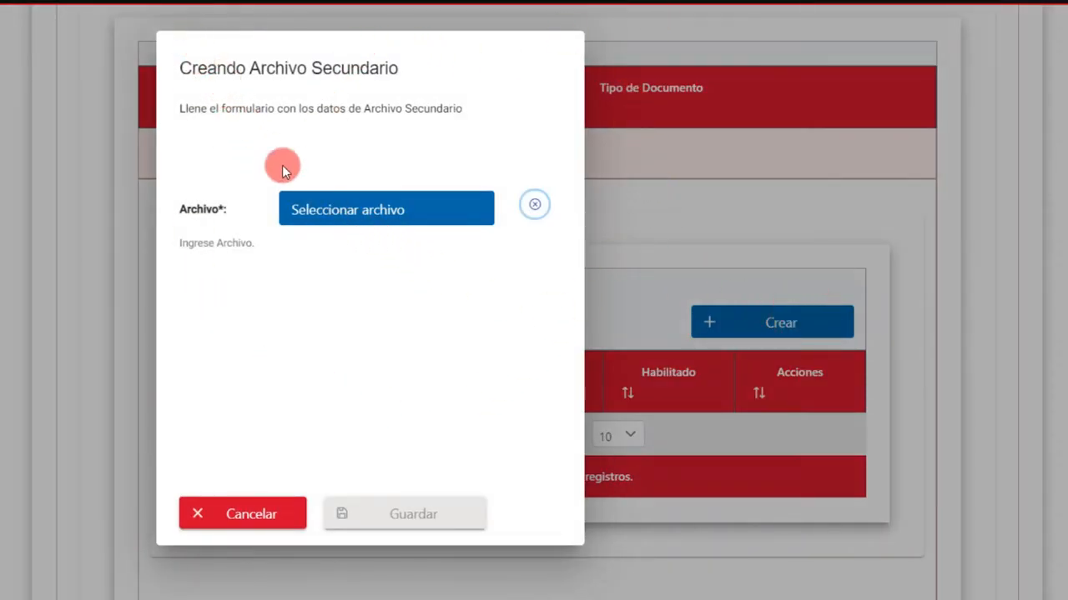
click(342, 213)
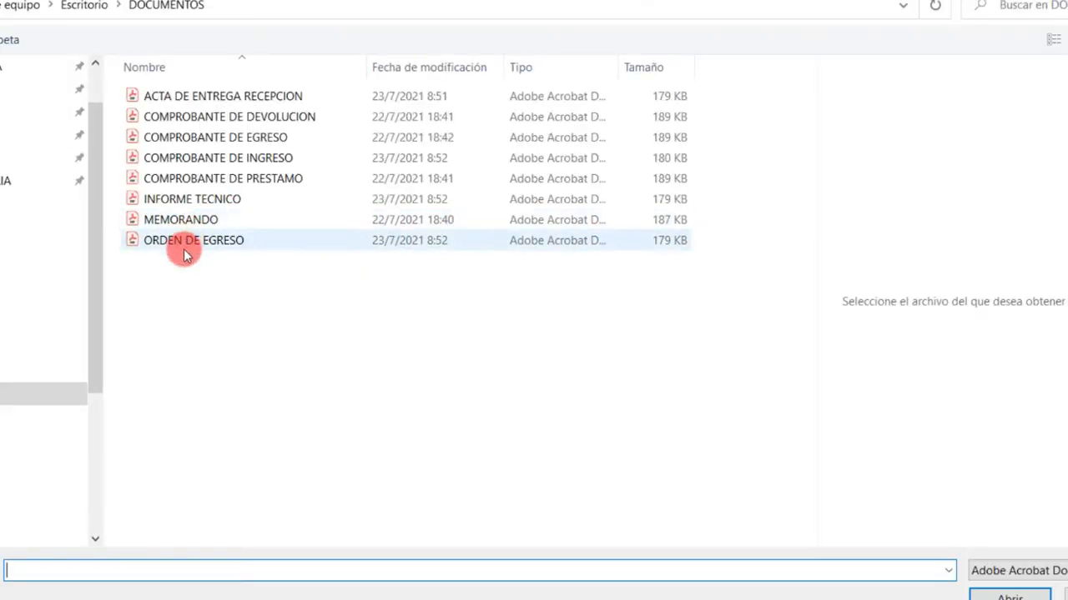
click(179, 242)
click(1009, 594)
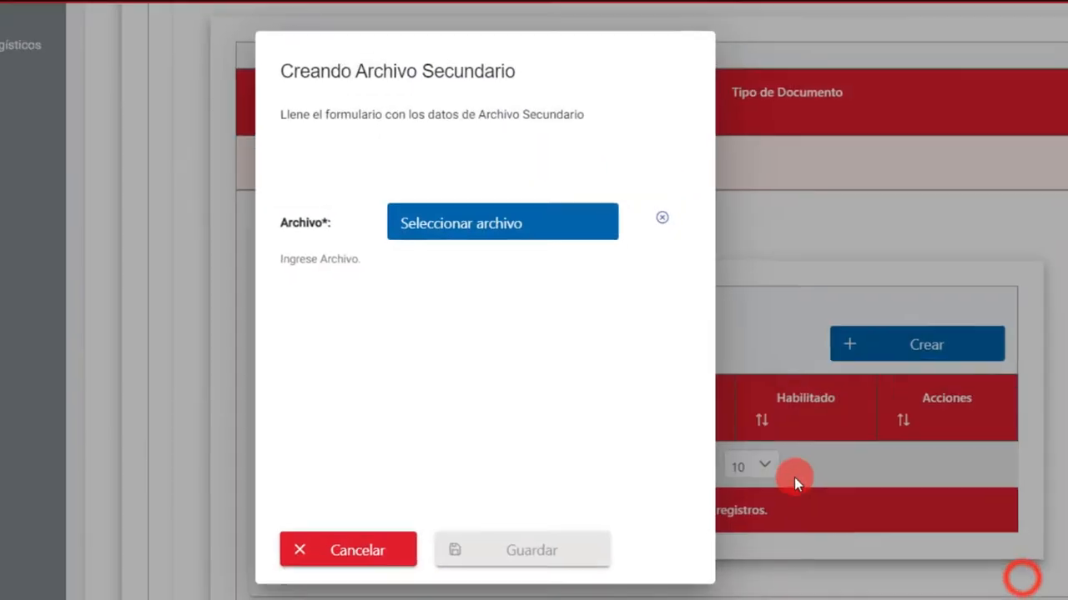
click(431, 551)
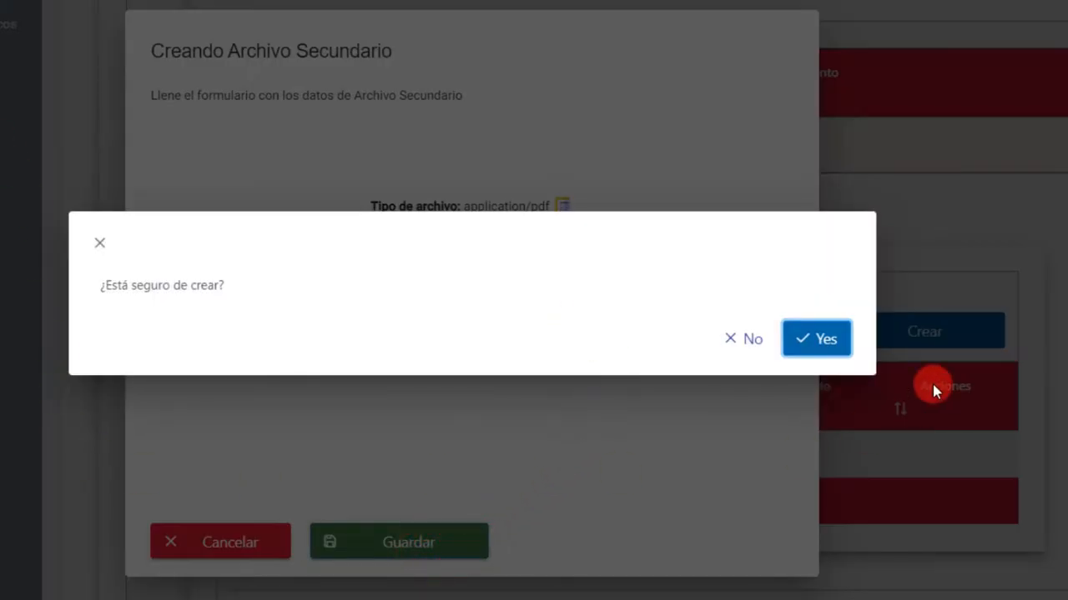
click(816, 339)
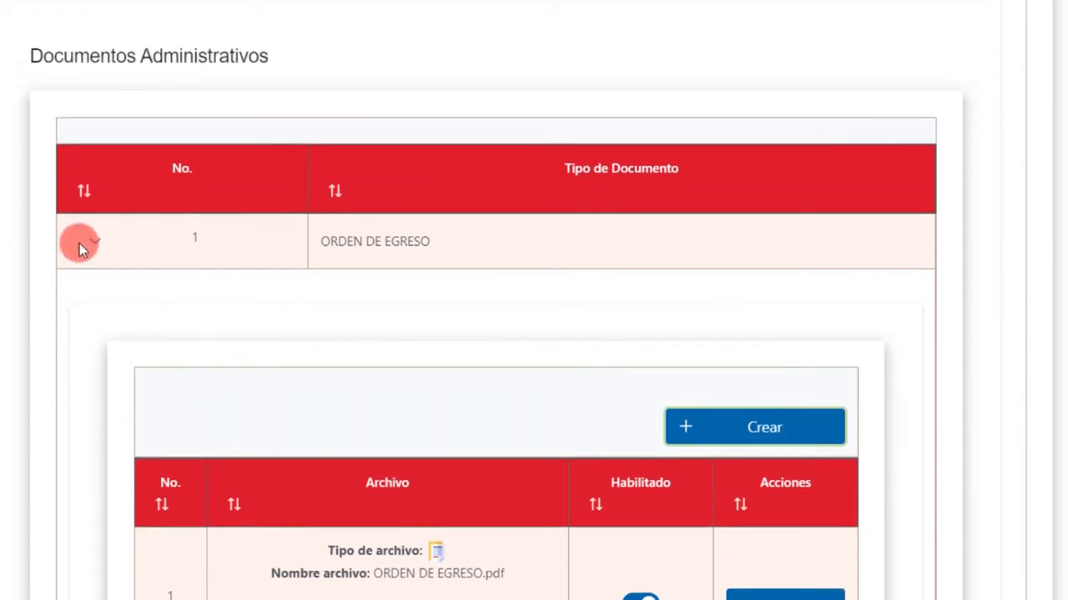
Collapse the document record and the order's details, then finalize the Orden de Egreso and confirm
click(91, 241)
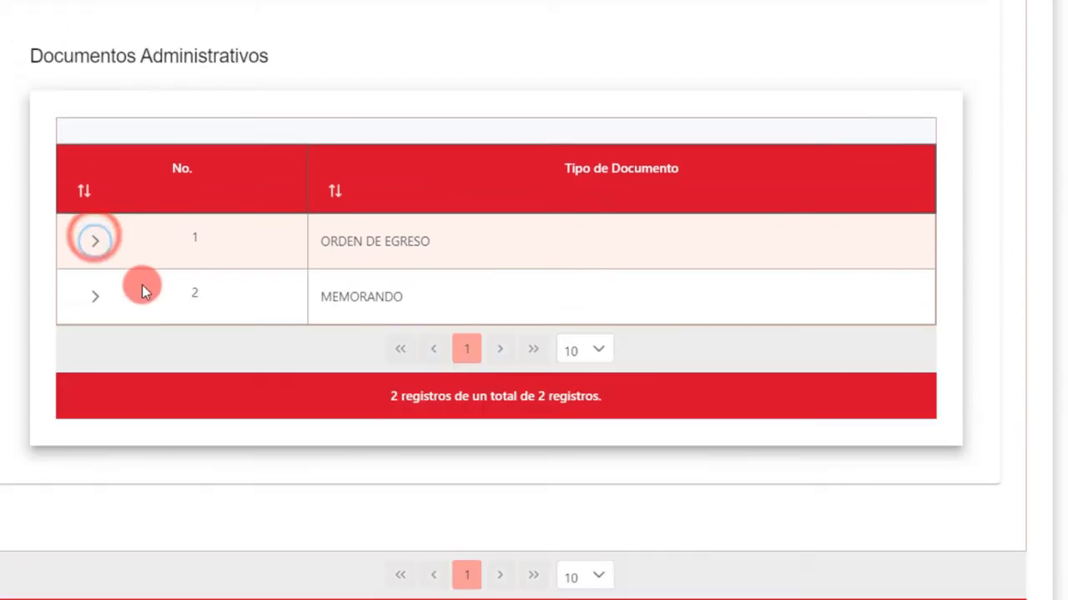
scroll(141, 288, up, 4)
click(25, 191)
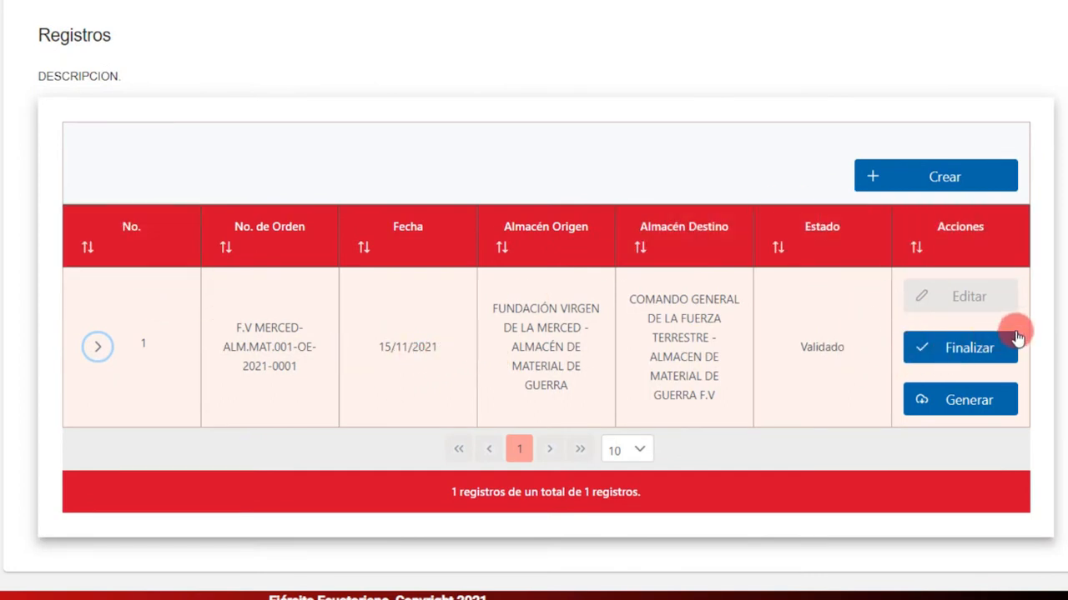
click(937, 349)
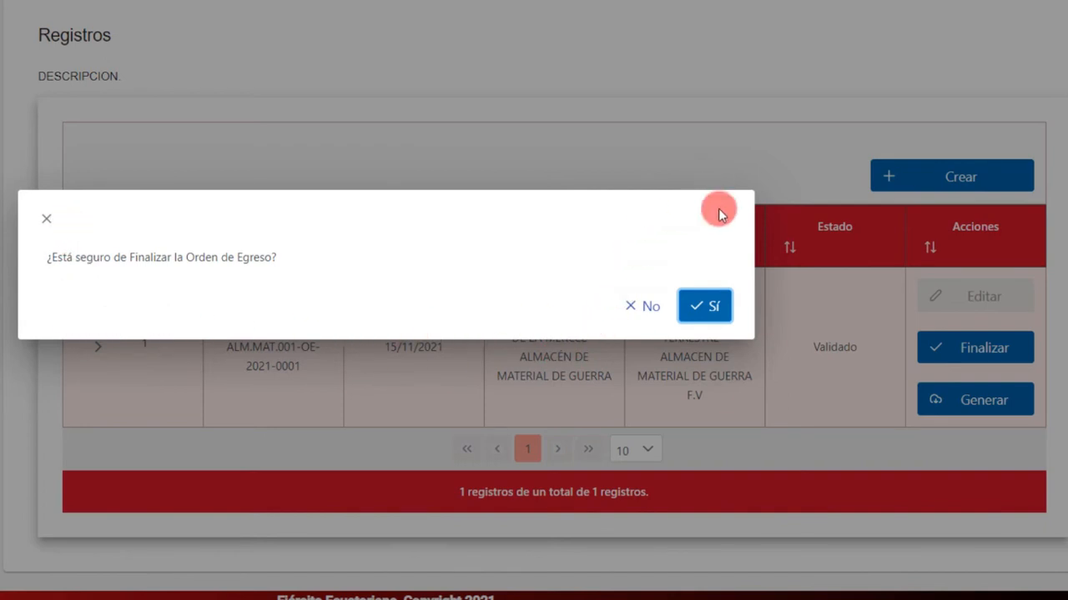
click(714, 303)
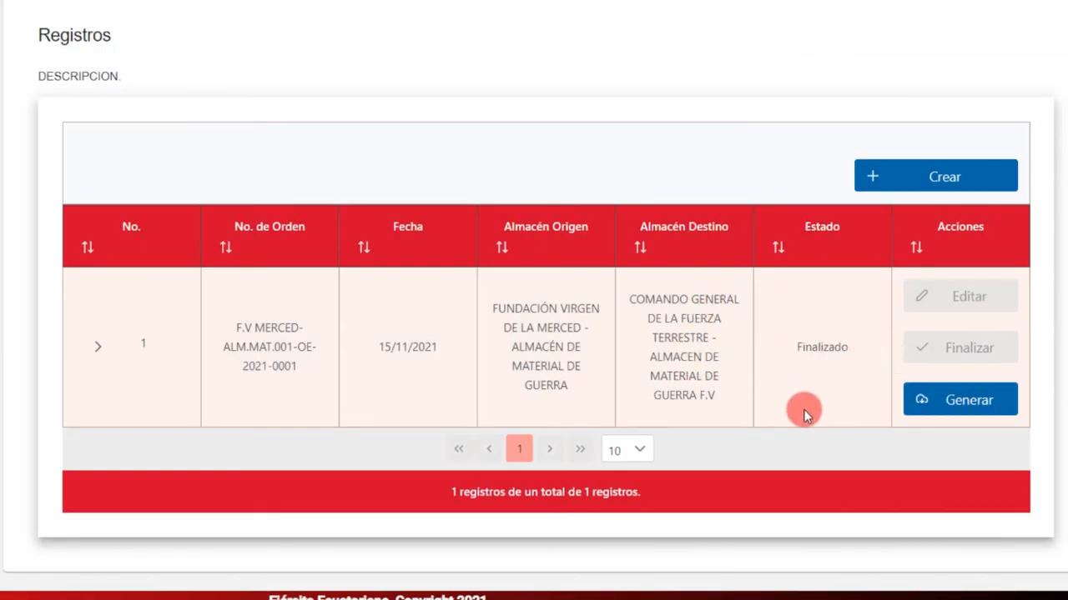
Return to Mis Almacenes and open the Acta de Entrega Recepción for Transferencias Entre Almacenes of Fundación Virgen de la Merced's Almacén de Material de Guerra
scroll(759, 451, up, 3)
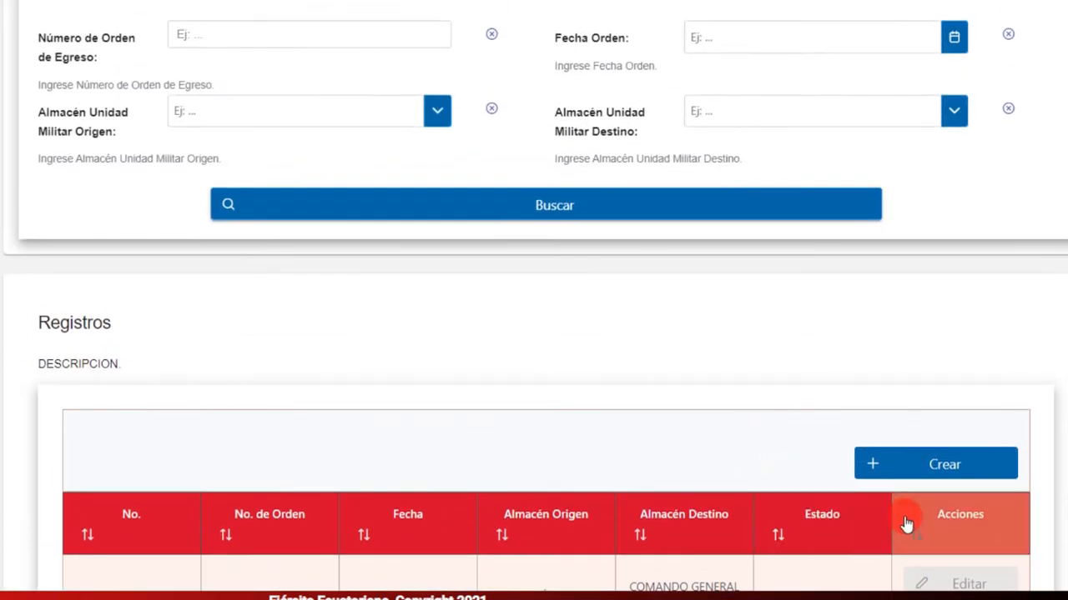
scroll(892, 537, up, 2)
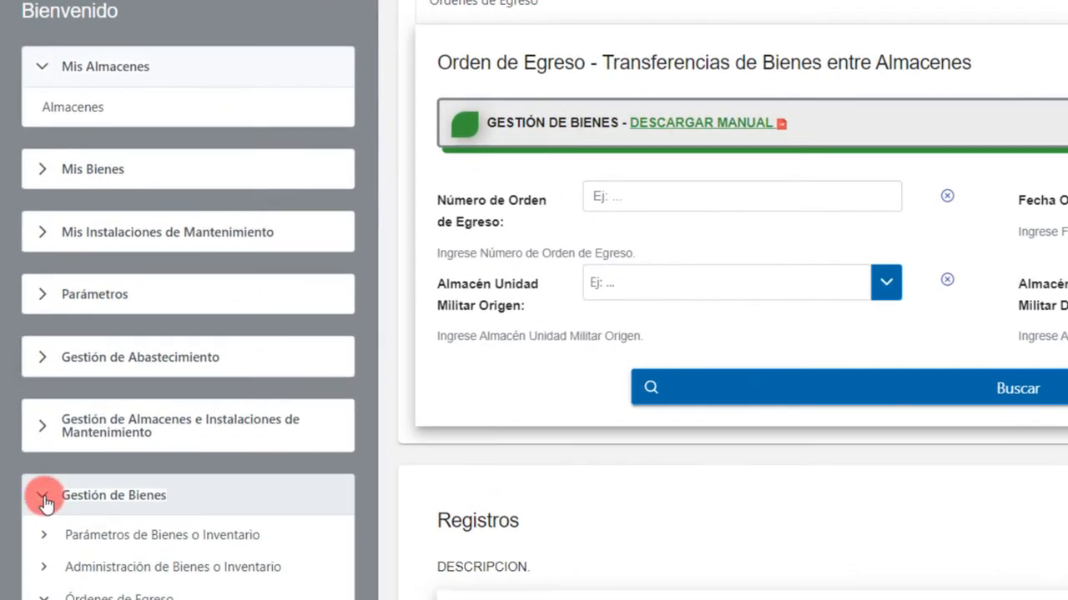
click(35, 496)
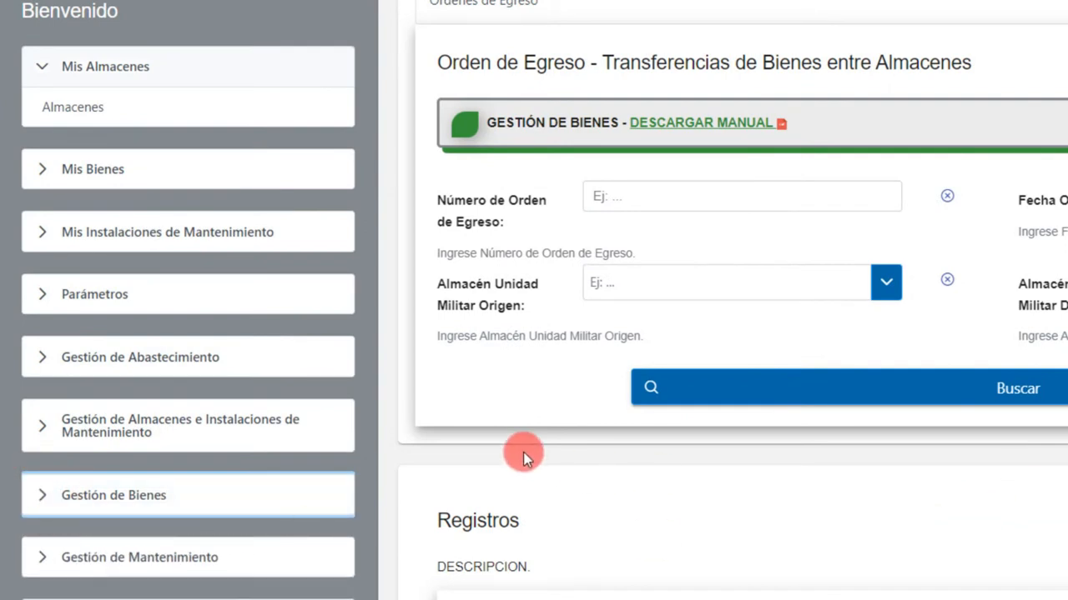
click(77, 113)
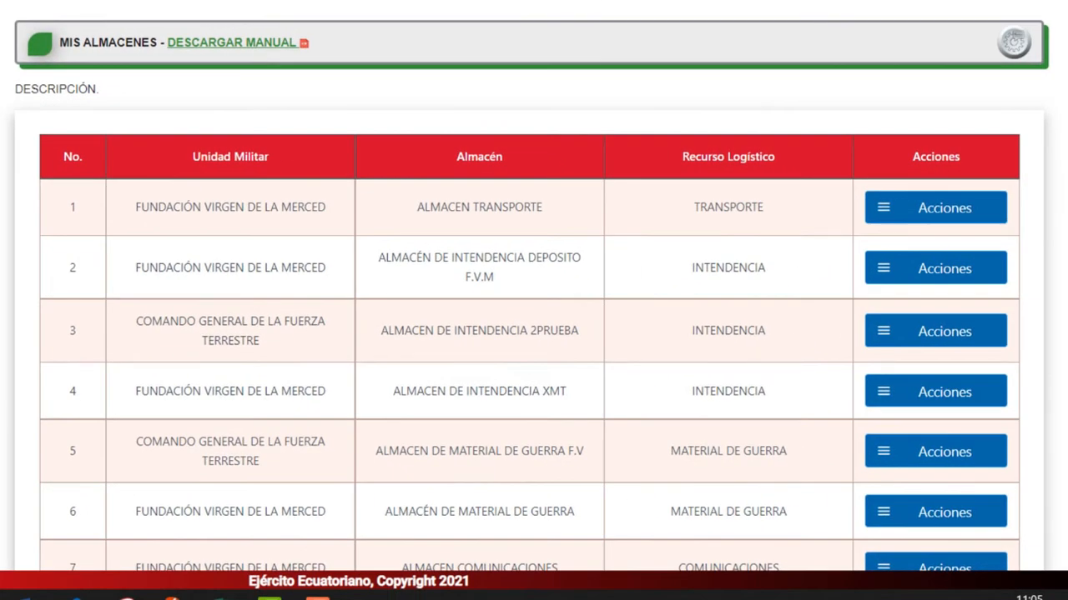
scroll(489, 274, down, 3)
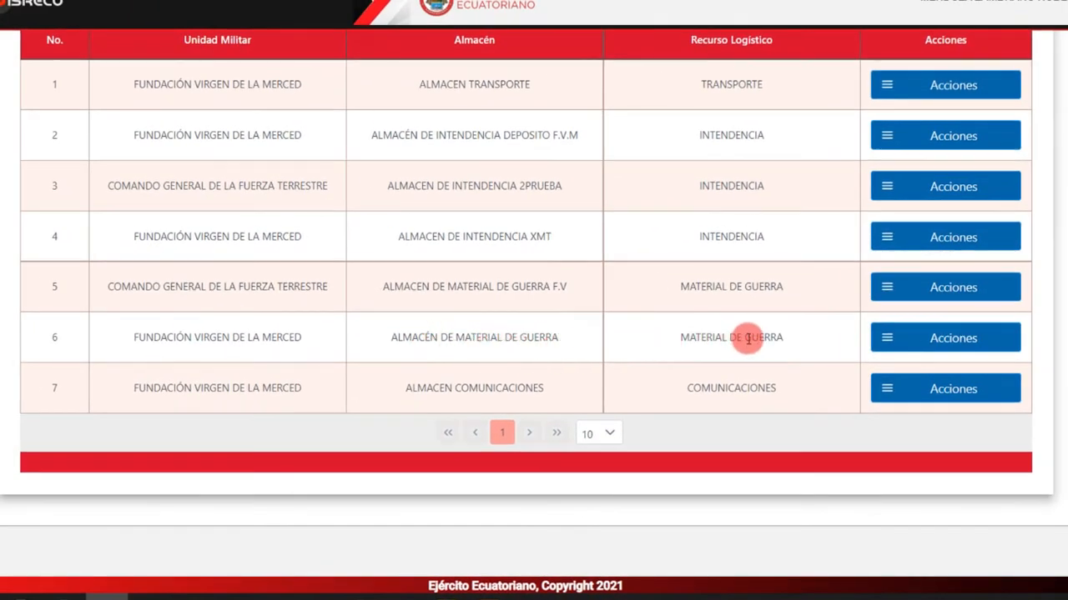
click(891, 342)
drag(895, 584, 882, 587)
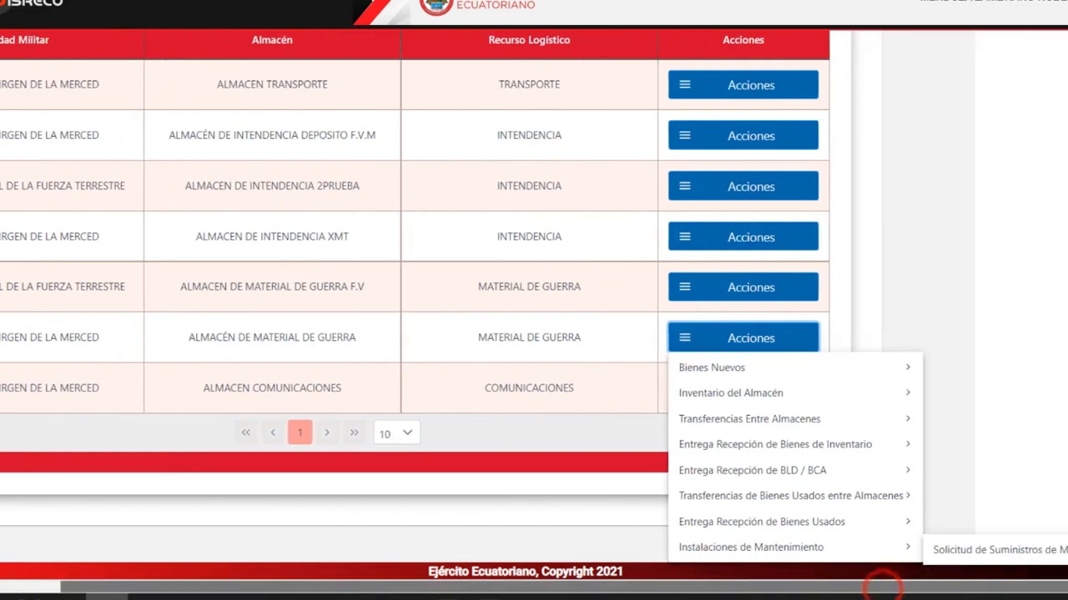
scroll(830, 333, down, 1)
mouse_move(753, 344)
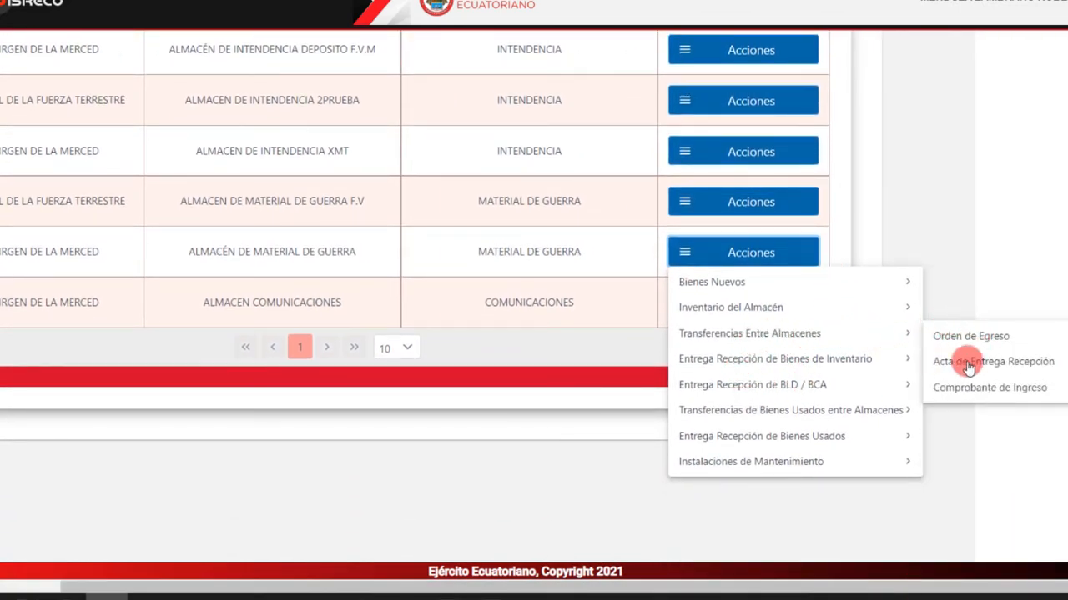
click(1055, 363)
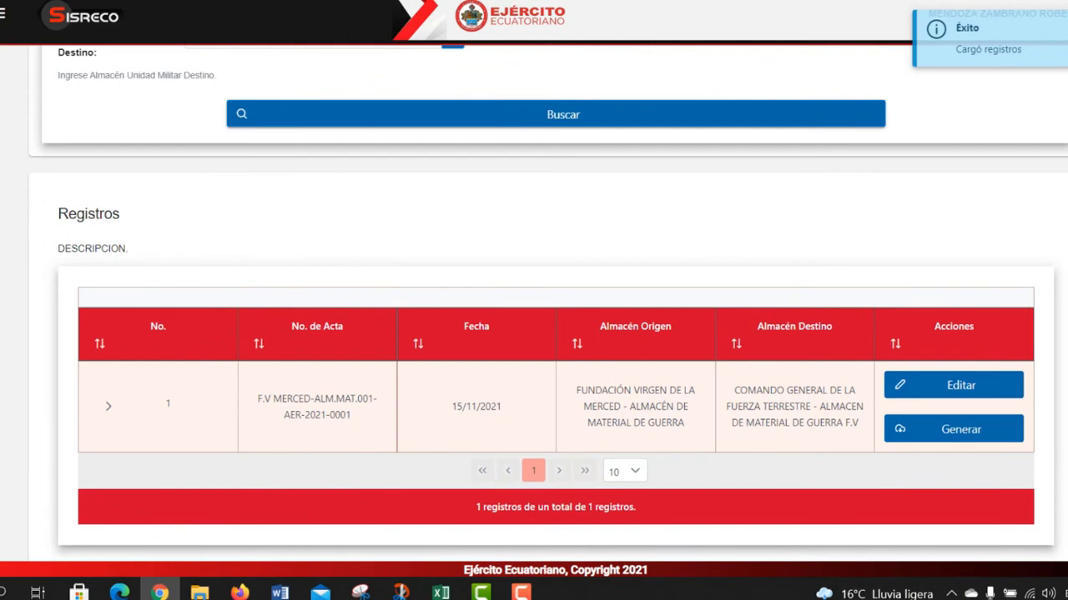
Expand the Acta Entrega Recepción record and examine the pistols, rifles and totals in its Detalle
scroll(928, 406, down, 1)
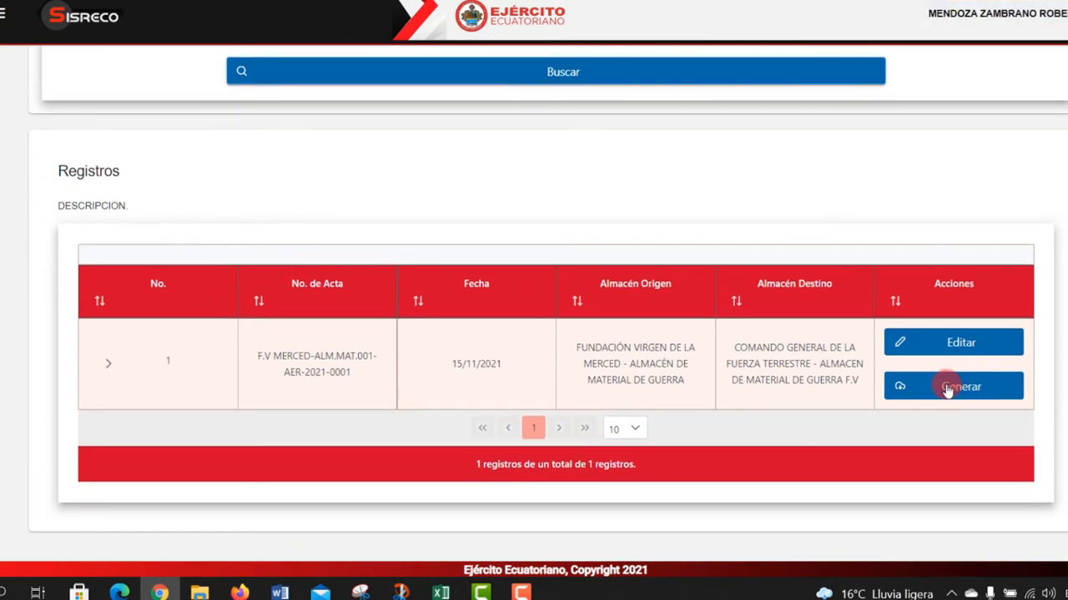
click(105, 367)
scroll(300, 447, down, 1)
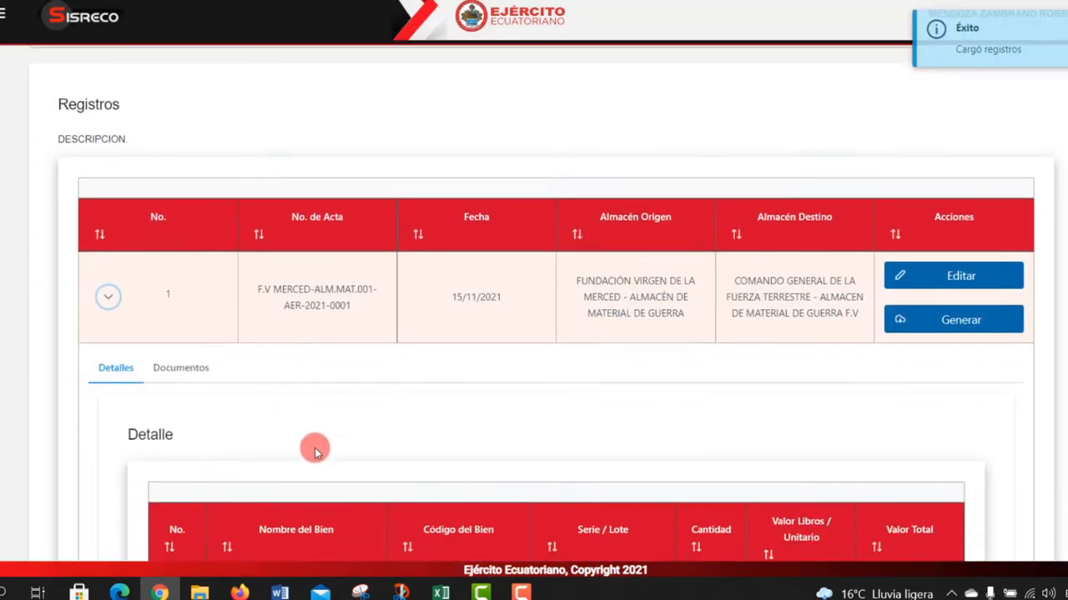
scroll(315, 450, down, 3)
scroll(286, 393, down, 5)
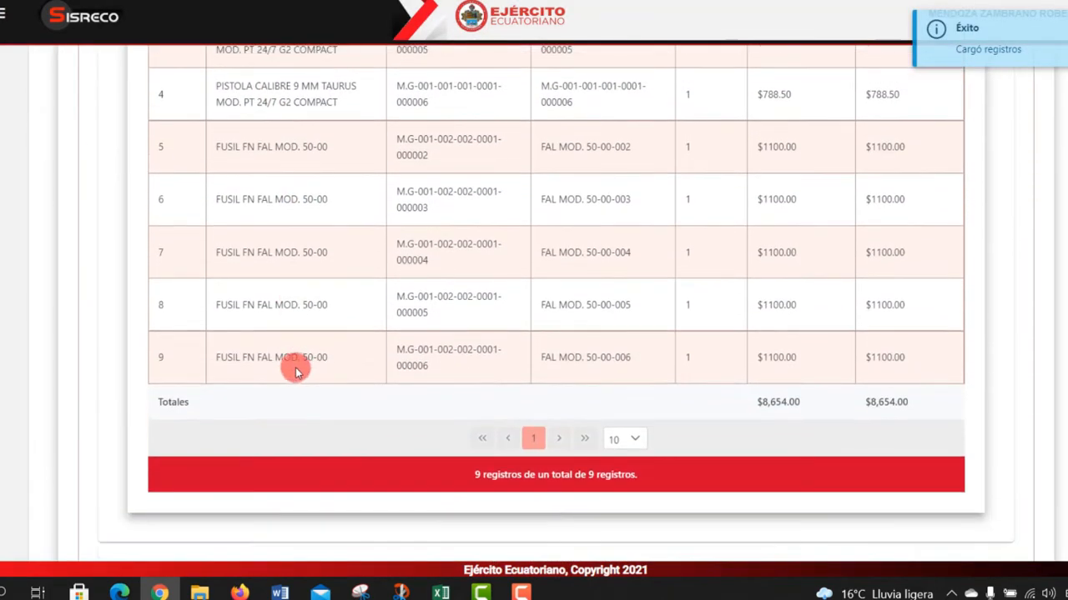
scroll(543, 419, up, 3)
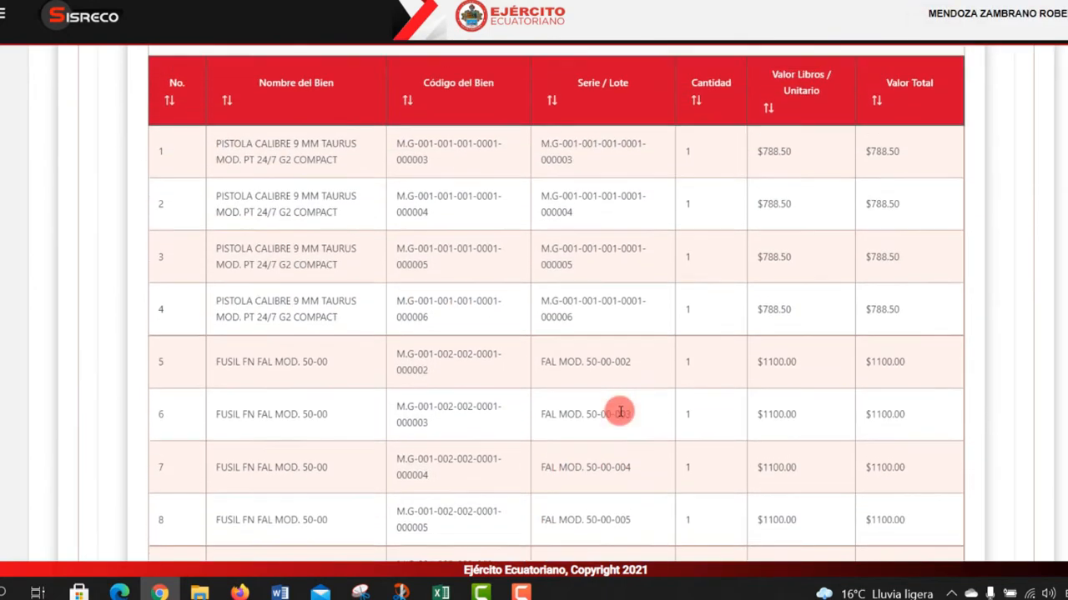
scroll(621, 412, up, 3)
scroll(622, 409, up, 4)
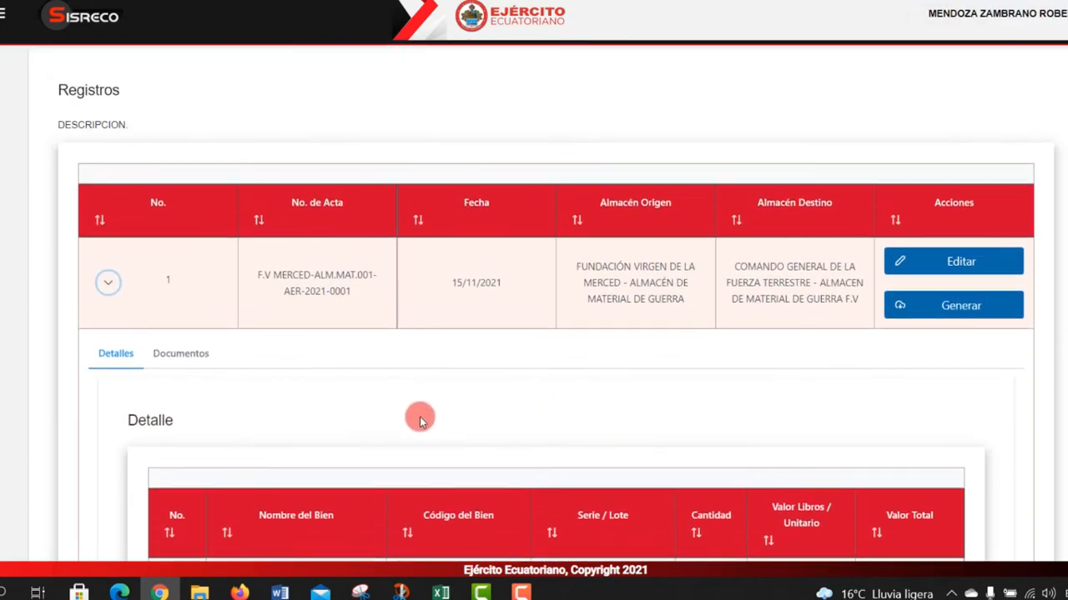
Show the acta's Documentos Administrativos, check the file attached to the ORDEN DE EGRESO record, and collapse that record
click(176, 366)
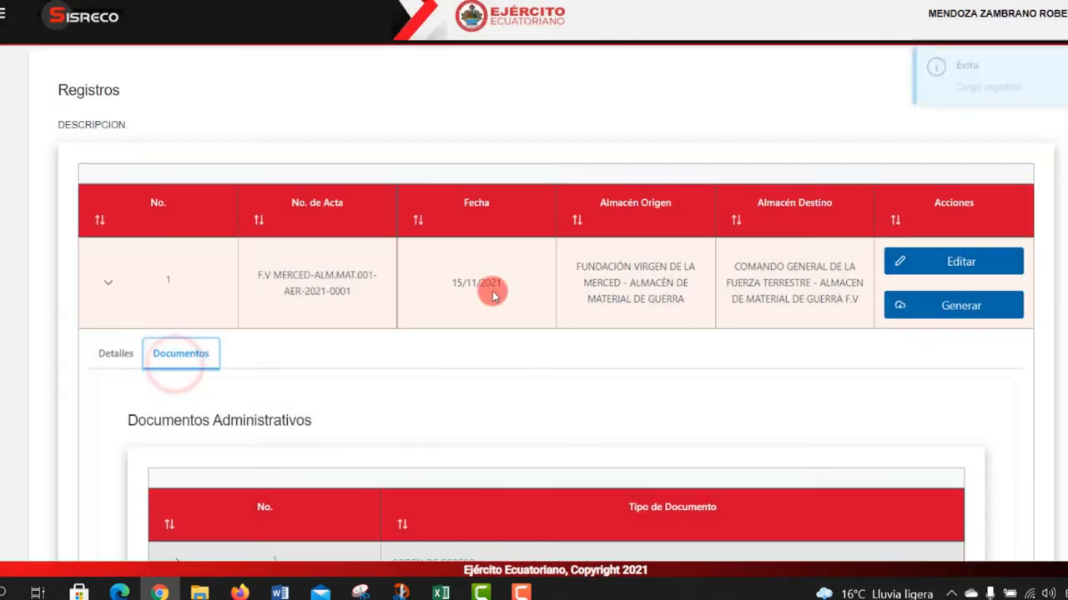
scroll(498, 295, down, 3)
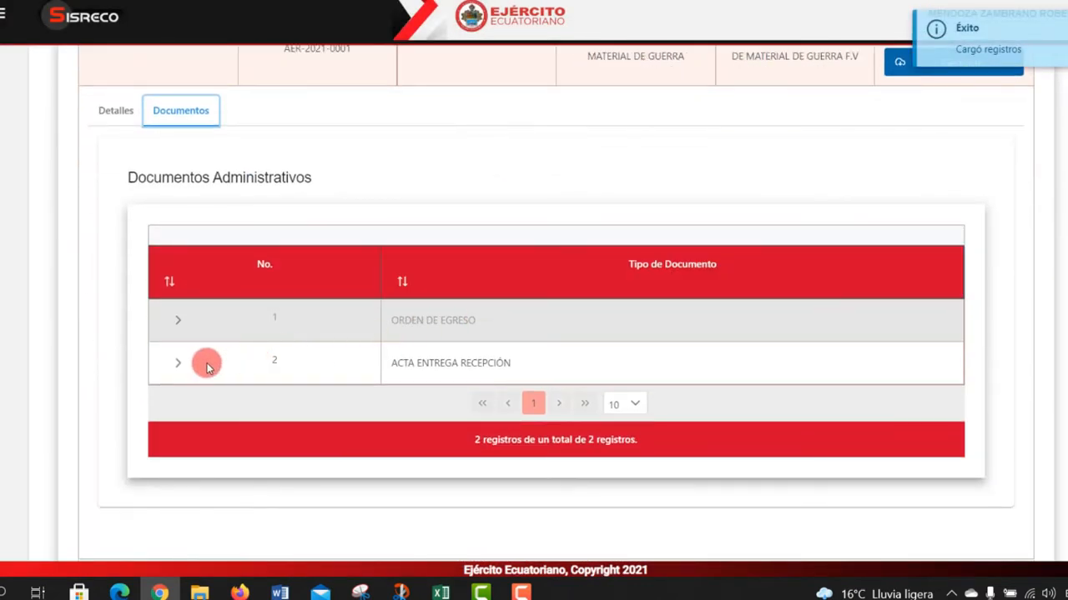
click(183, 318)
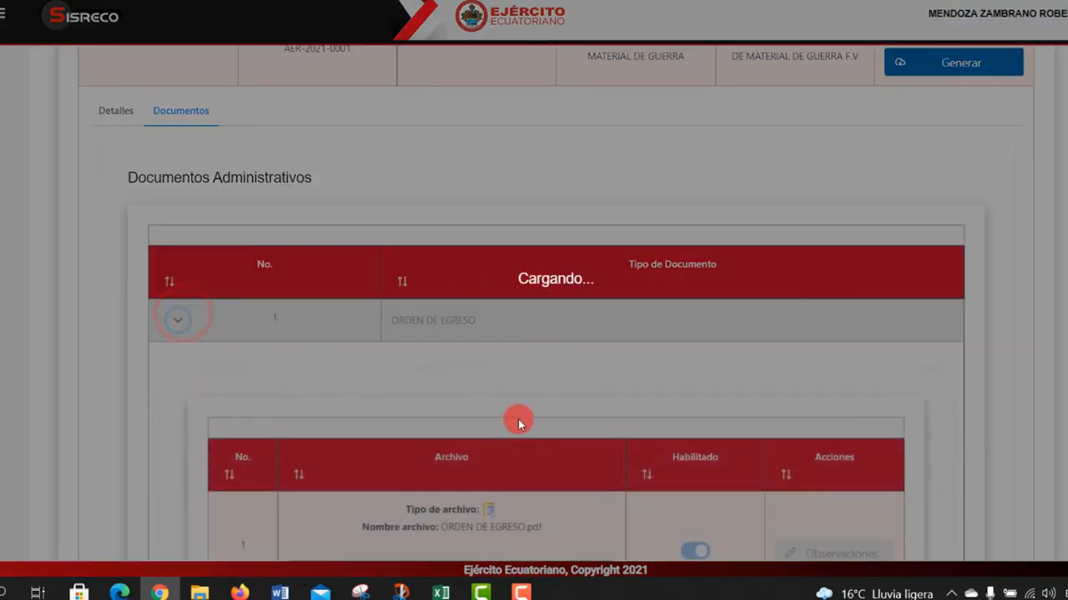
scroll(517, 426, down, 2)
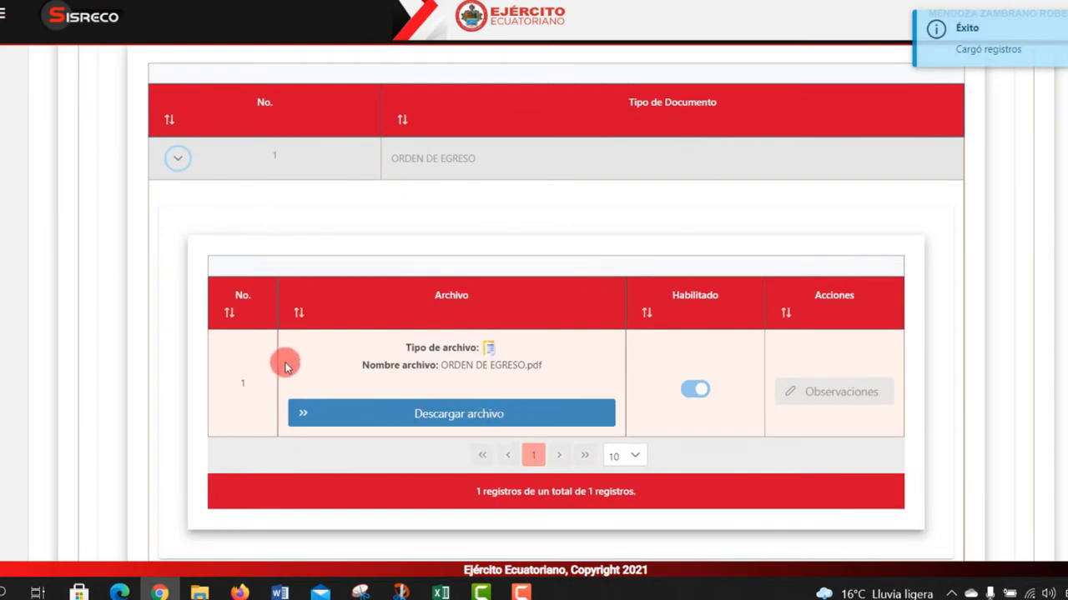
click(176, 161)
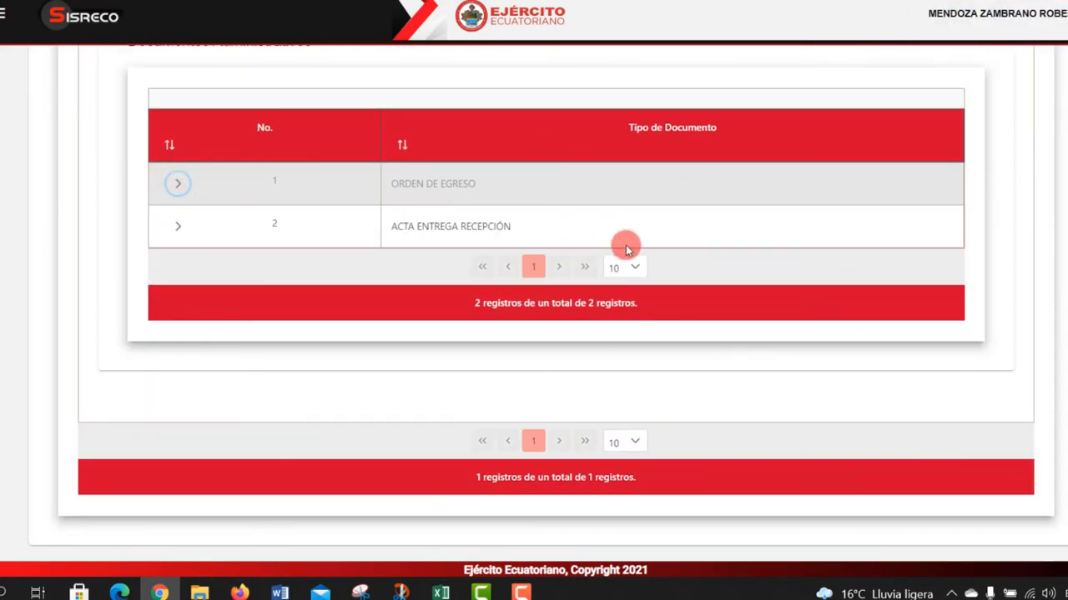
scroll(460, 269, up, 4)
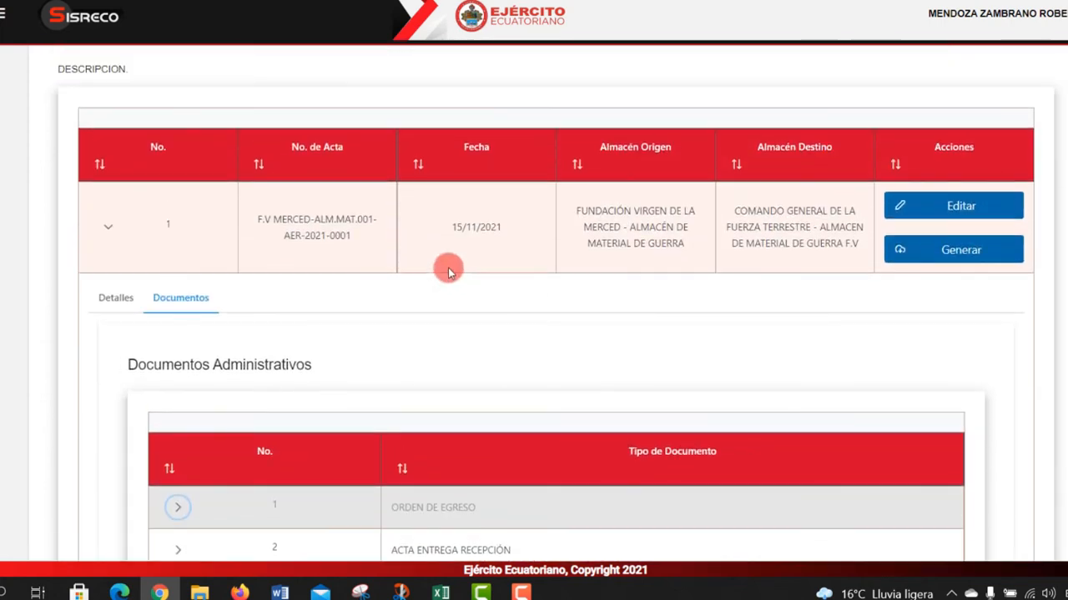
Edit the Acta Entrega Recepción with date 15/11/2021 and observation "POR PEDIDO DE LA AUTORIDAD", then save and confirm the update
click(955, 211)
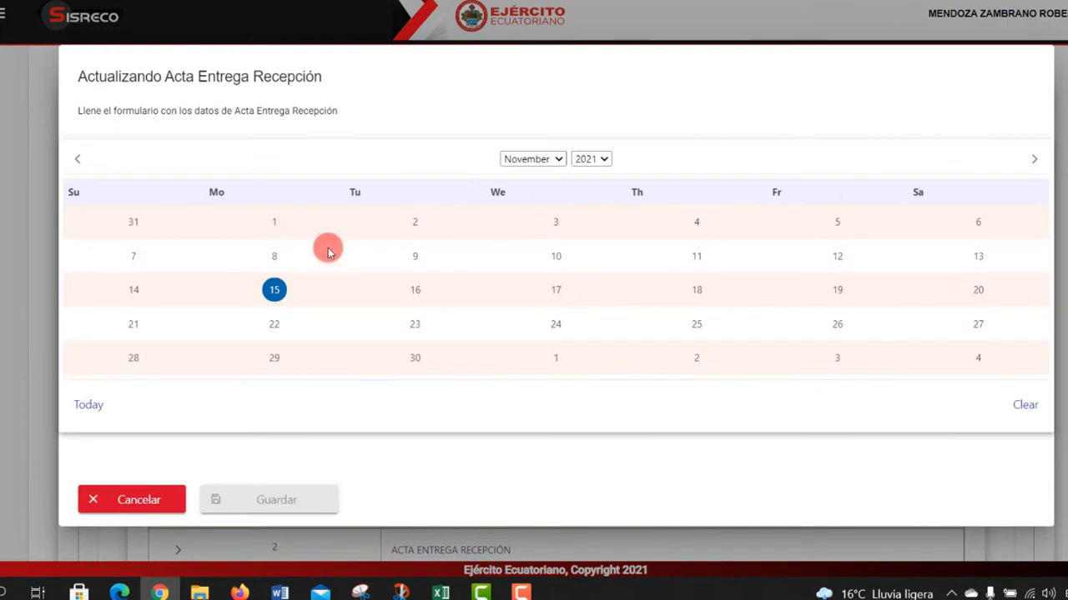
click(273, 289)
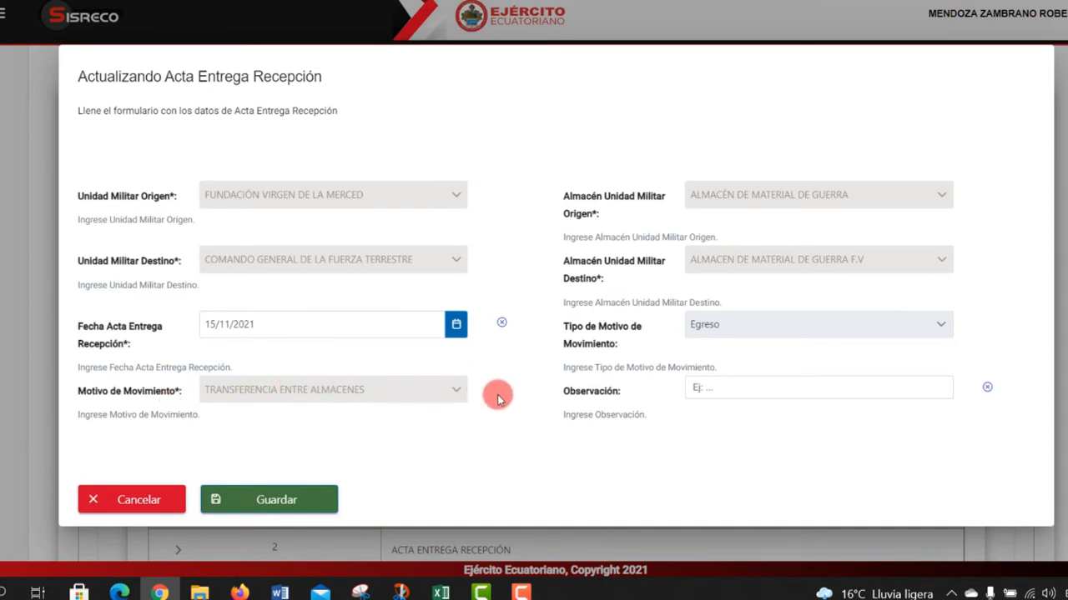
click(703, 387)
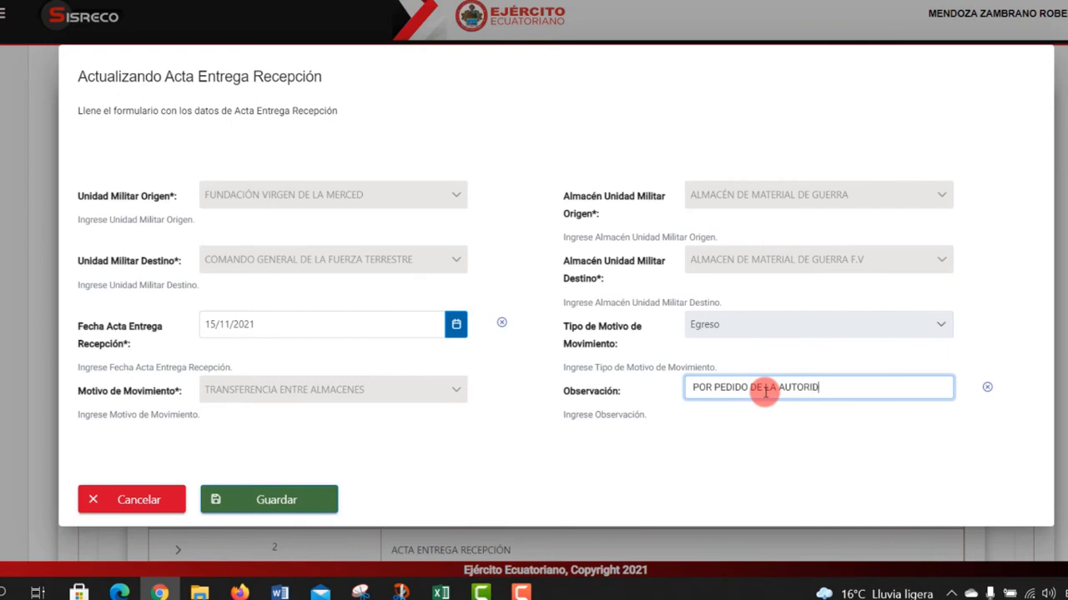
click(222, 505)
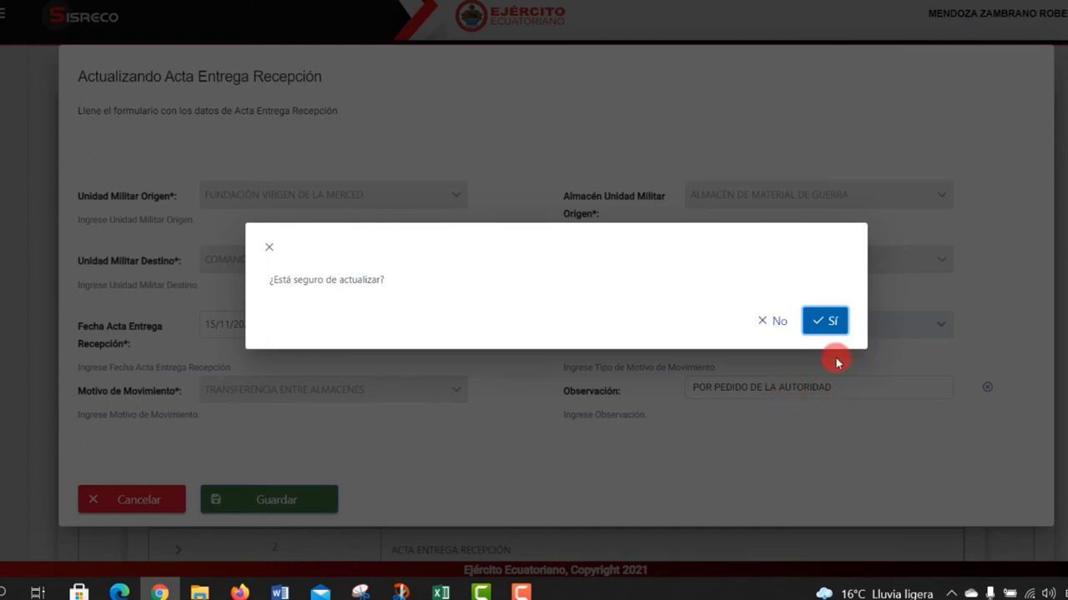
click(832, 322)
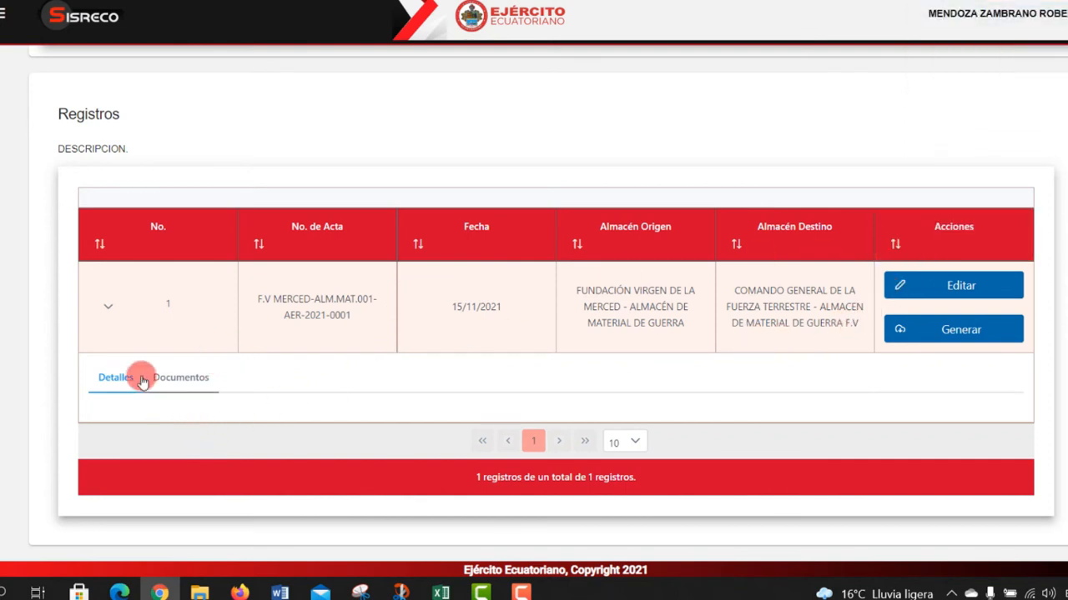
Generate the acta, then show its Documentos Administrativos and expand the ACTA ENTREGA RECEPCIÓN record
click(943, 337)
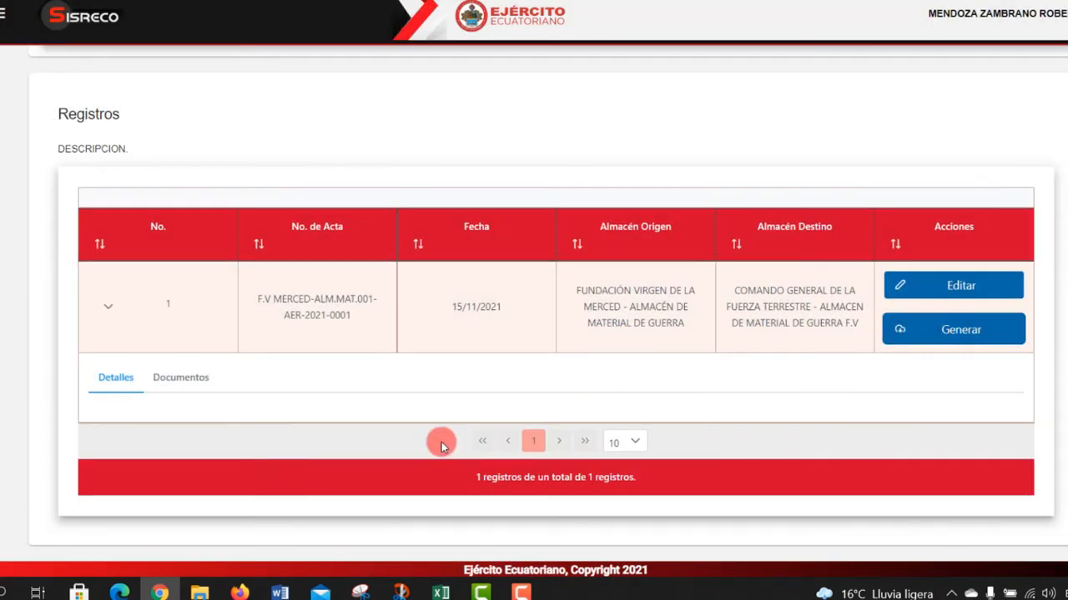
click(180, 377)
scroll(191, 371, down, 5)
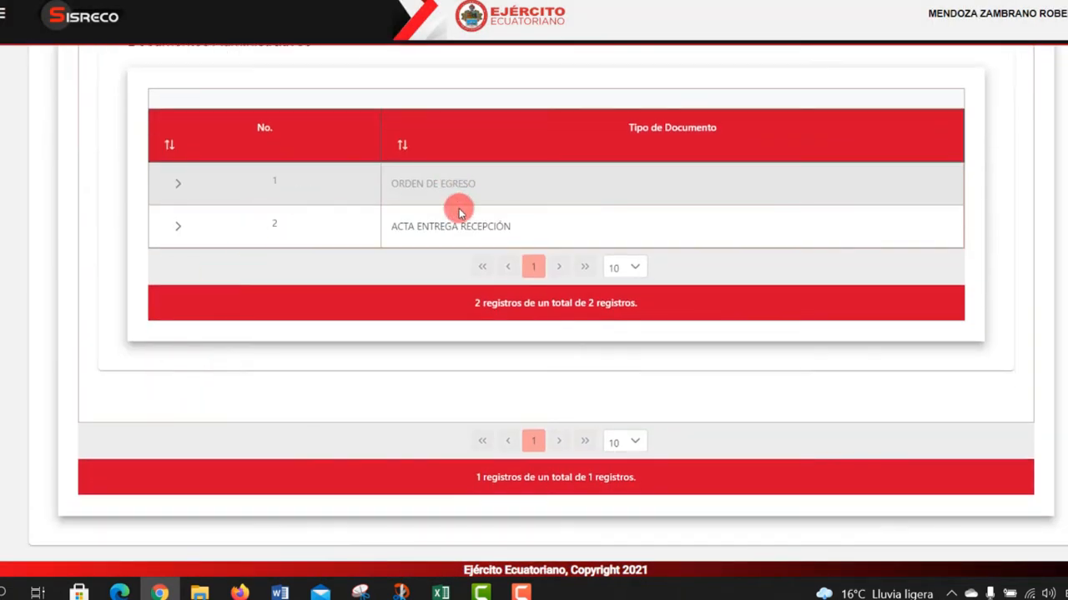
click(176, 227)
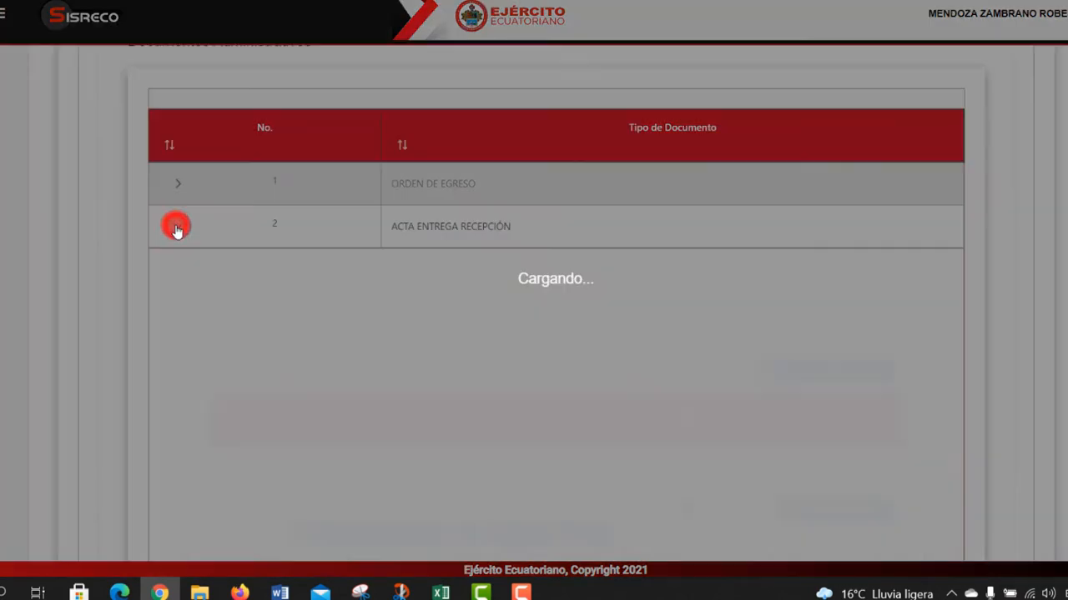
scroll(375, 271, down, 2)
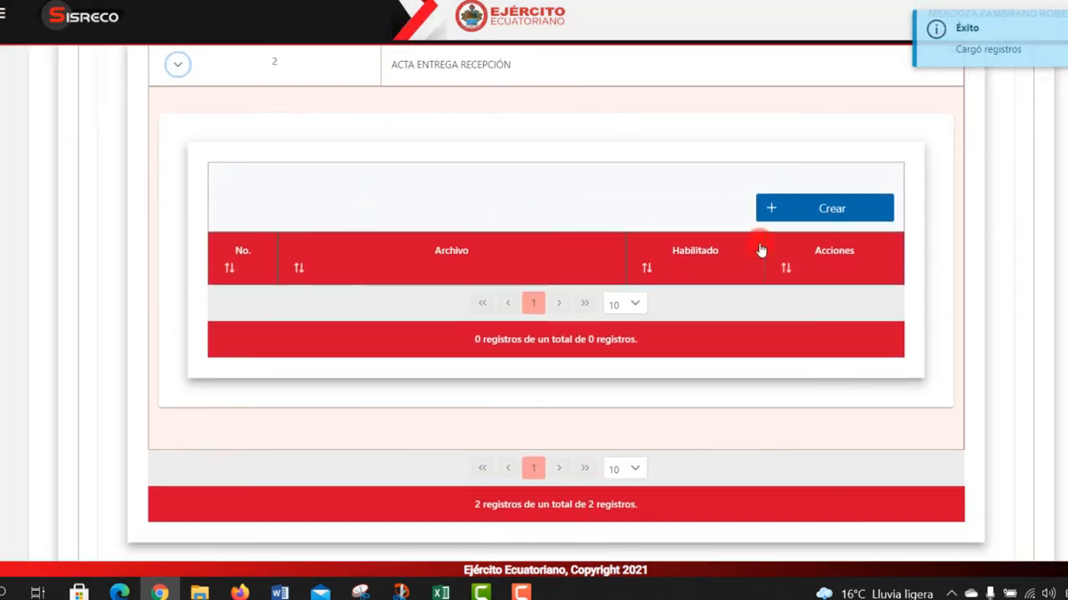
Create a file entry for the ACTA ENTREGA RECEPCIÓN record with the PDF "ACTA DE ENTREGA RECEPCION", then save and confirm
click(836, 209)
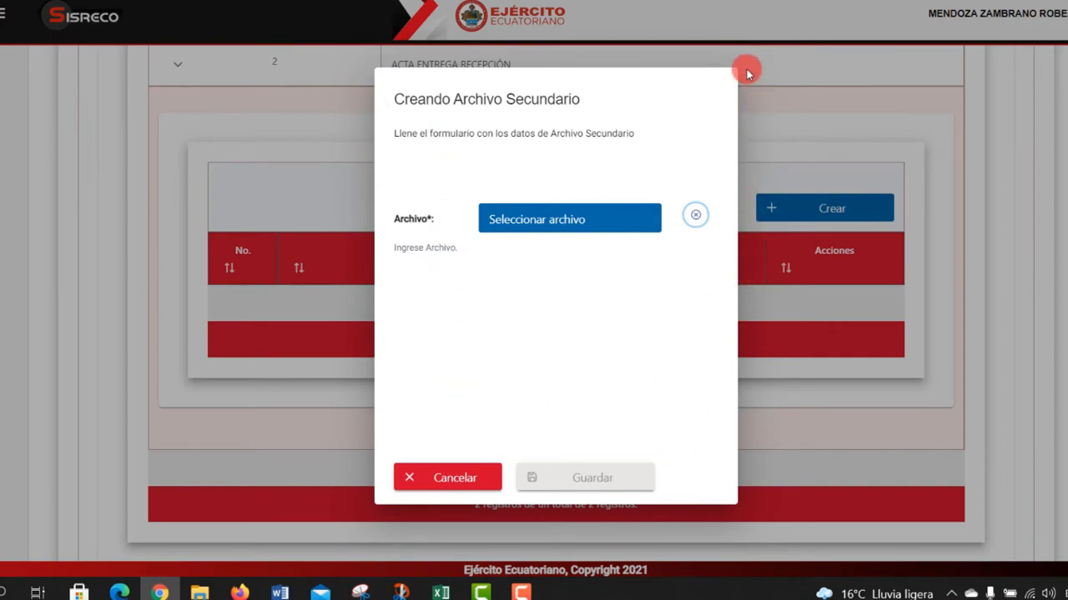
click(525, 220)
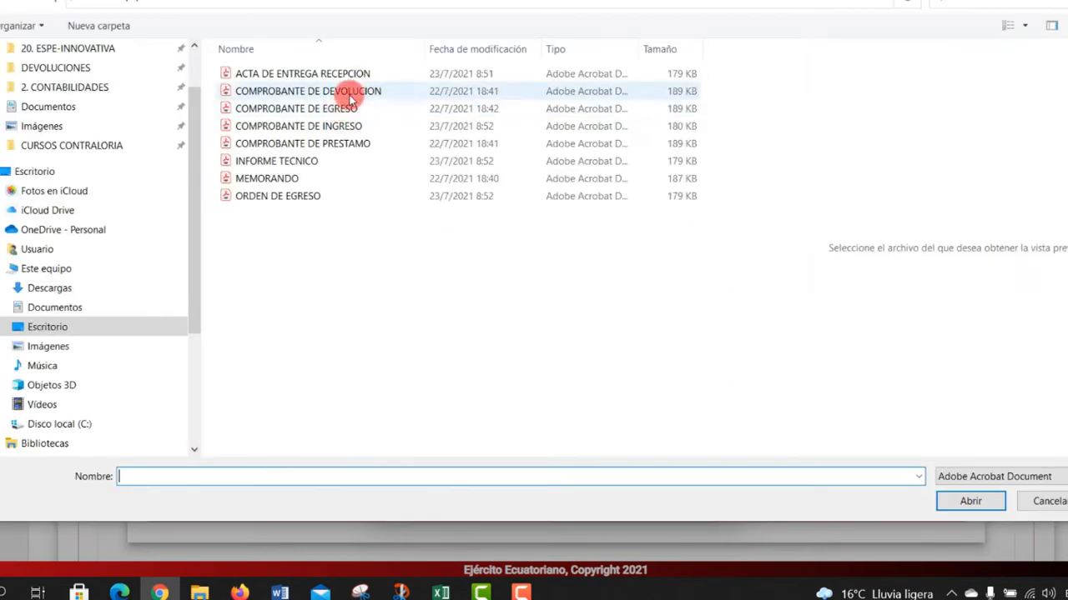
click(302, 74)
click(970, 500)
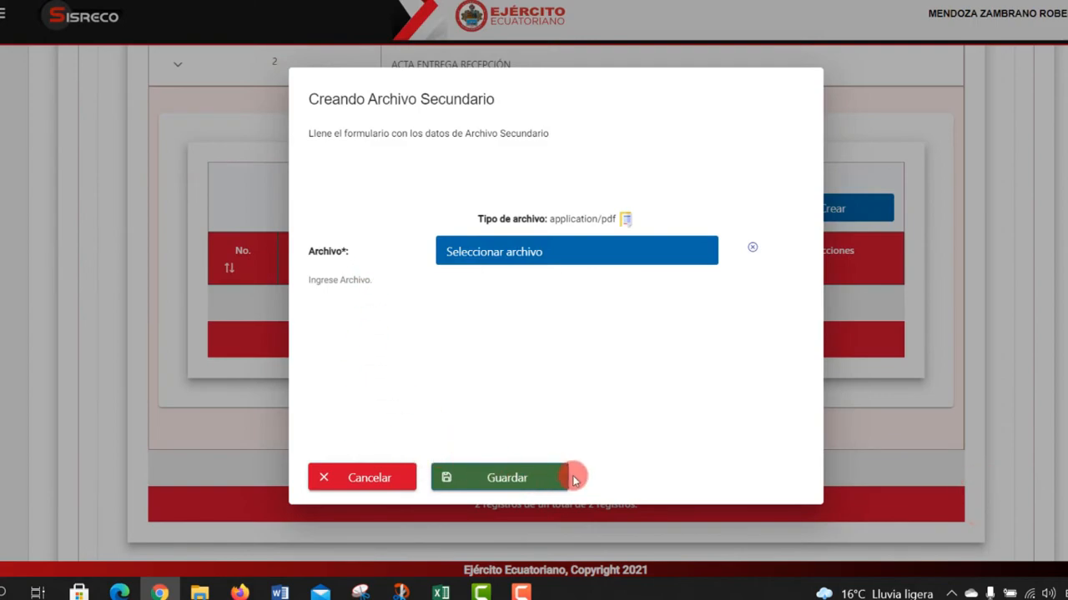
click(534, 479)
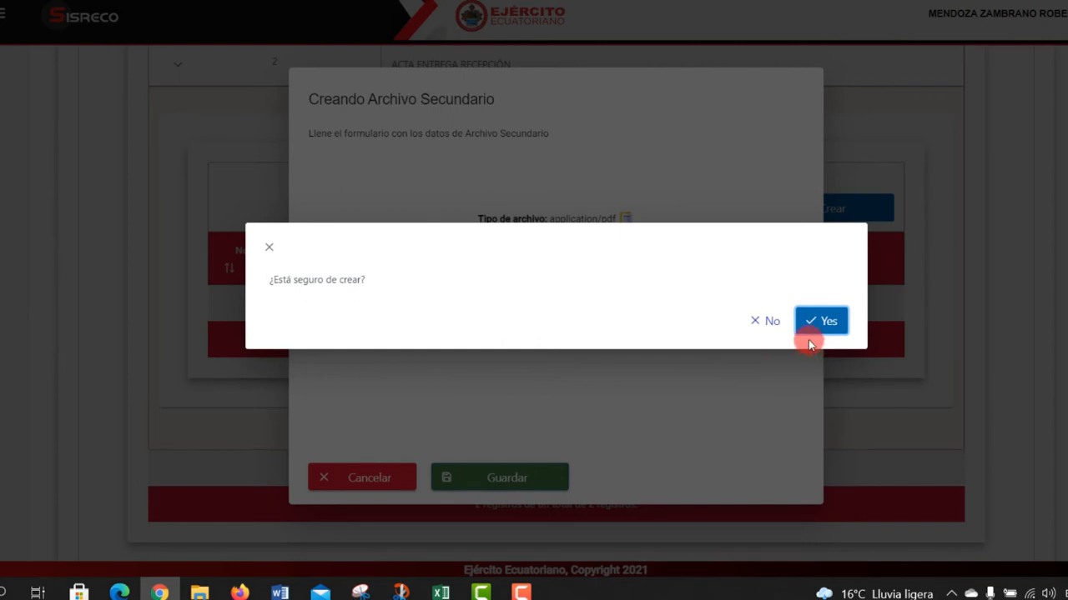
click(828, 322)
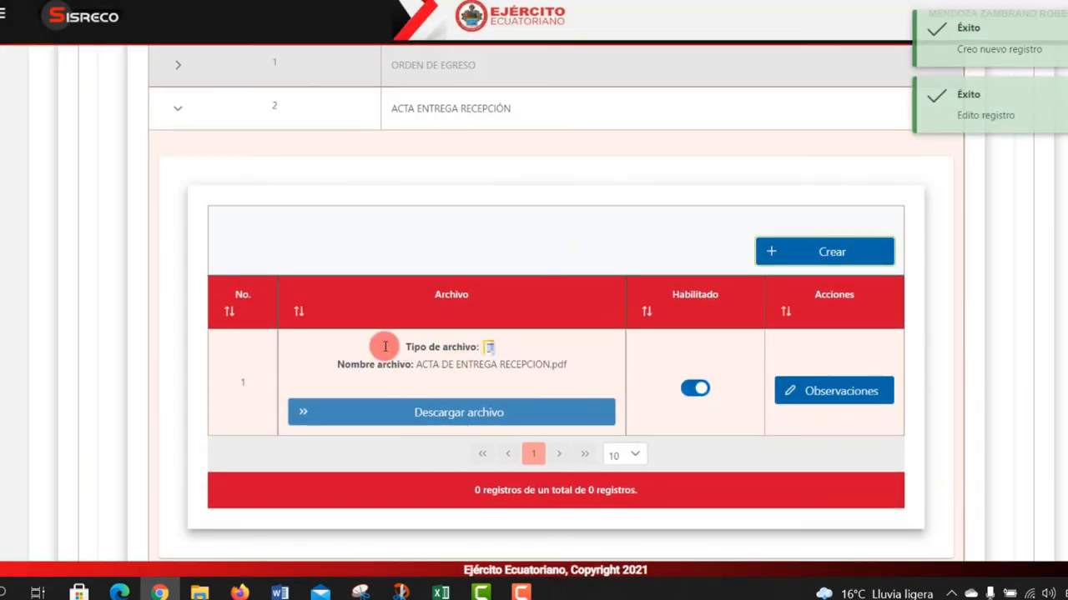
Check the attached file, collapse the document record, then finalize the Acta de Entrega Recepción and confirm
scroll(732, 415, up, 2)
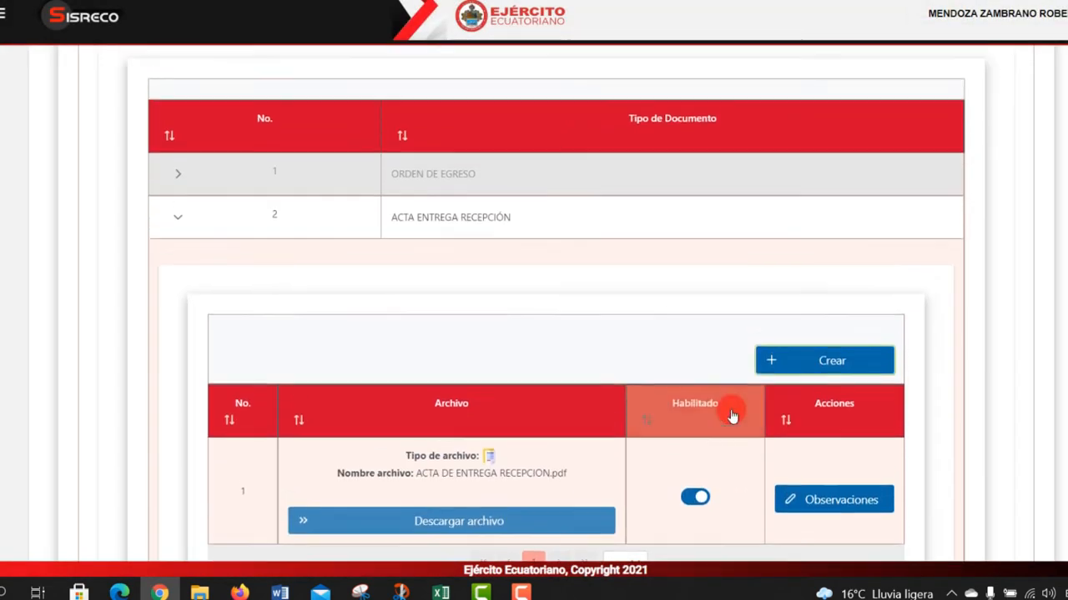
scroll(526, 400, down, 1)
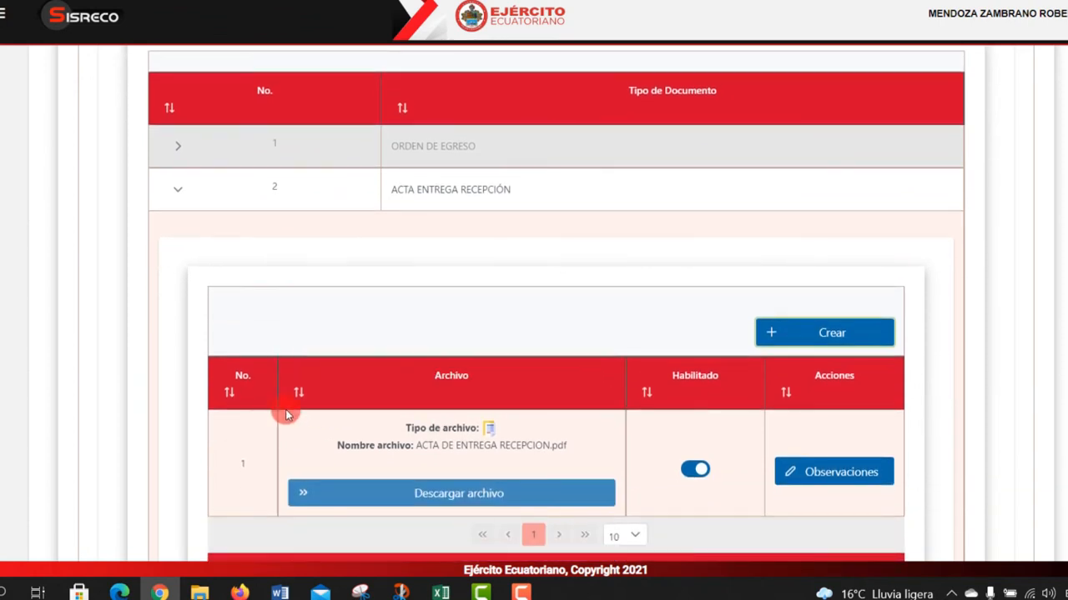
scroll(286, 393, up, 2)
click(173, 351)
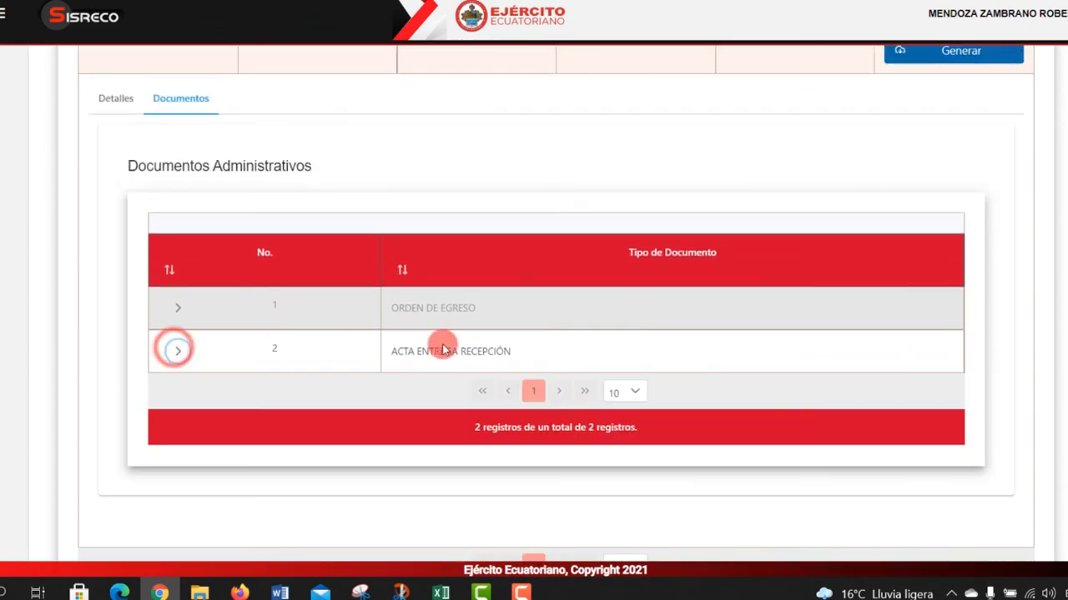
scroll(517, 400, up, 2)
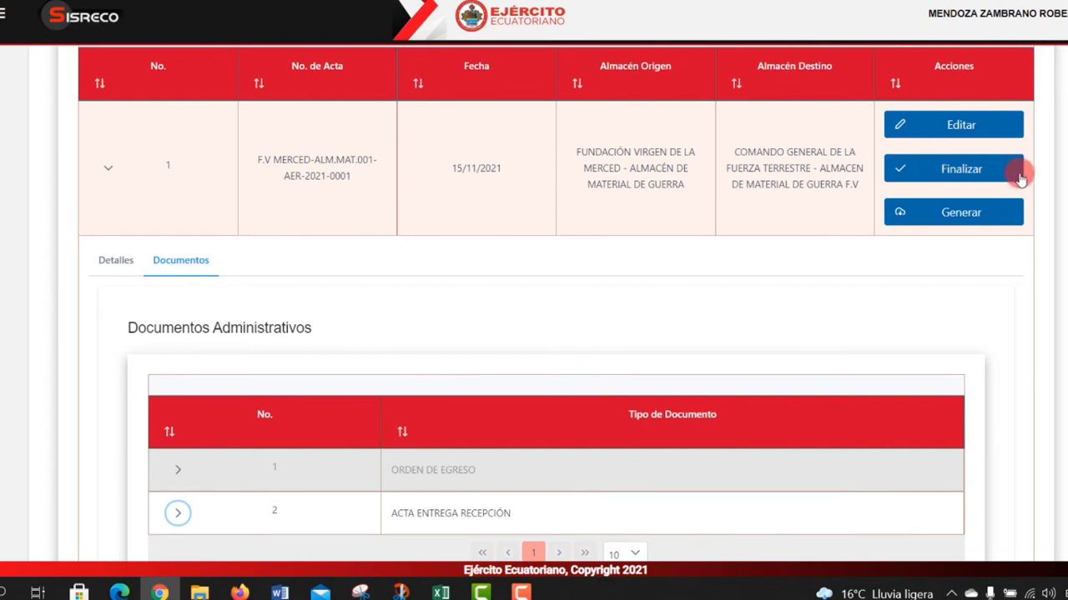
click(903, 172)
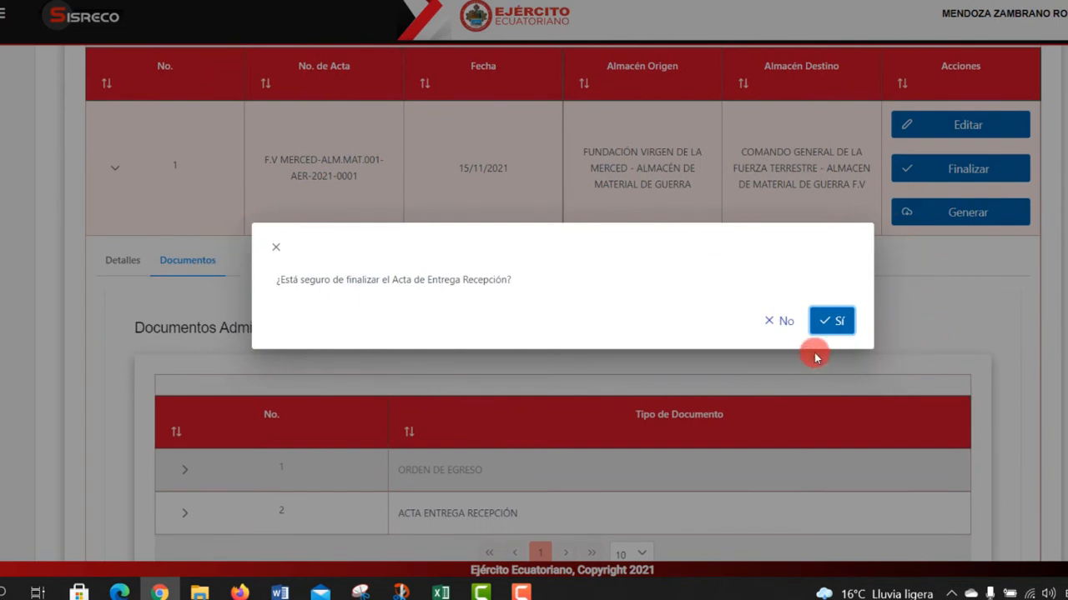
click(827, 323)
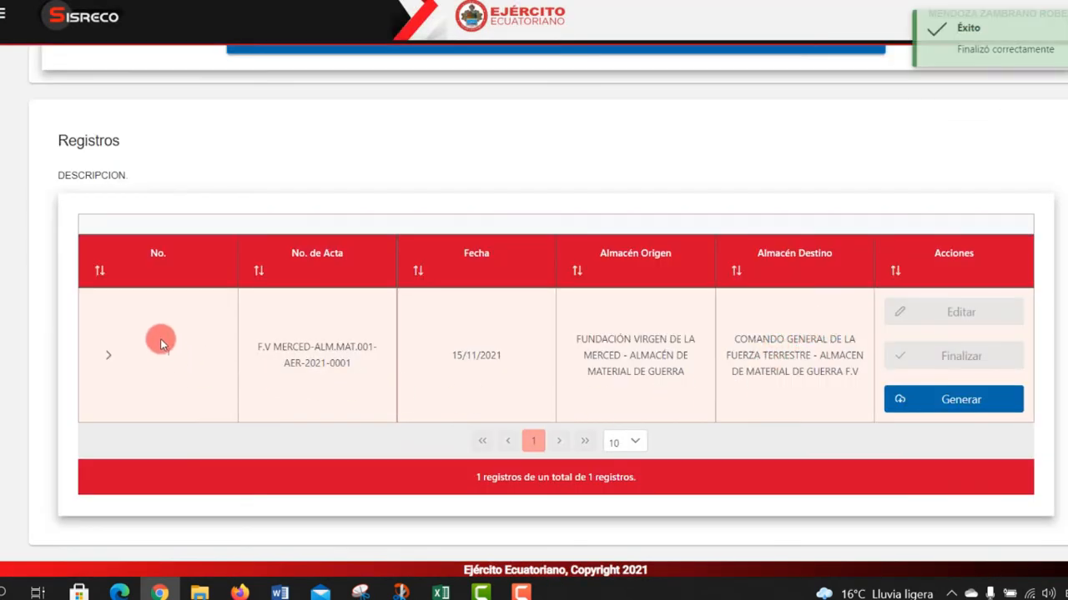
Return to Mis Almacenes and open the Comprobante de Ingreso for Transferencias Entre Almacenes of Comando General de la Fuerza Terrestre's Almacen de Material de Guerra F.V
scroll(169, 337, up, 2)
scroll(168, 337, up, 2)
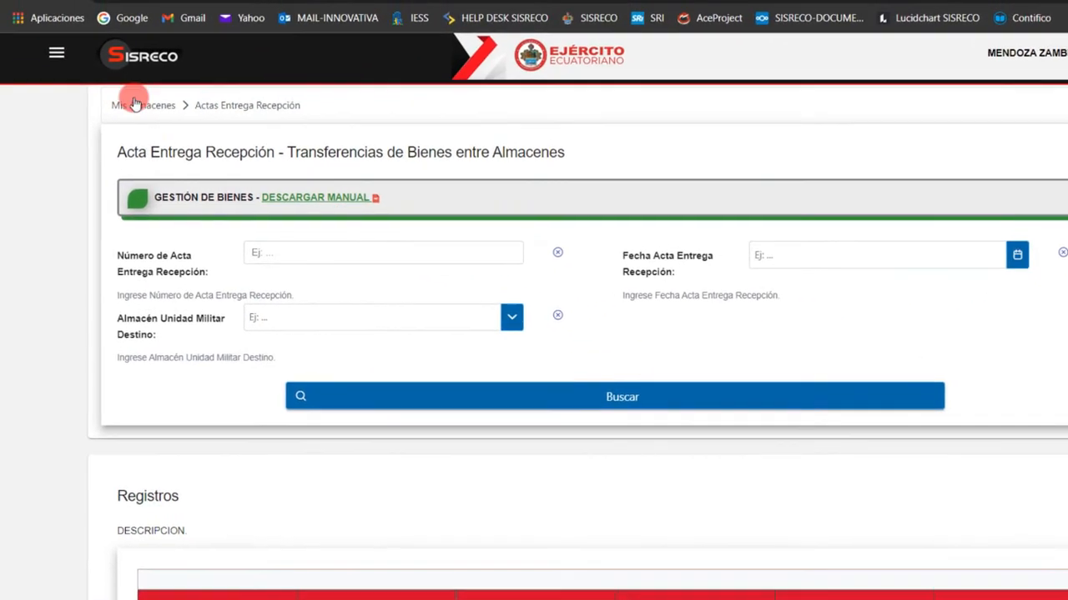
click(129, 109)
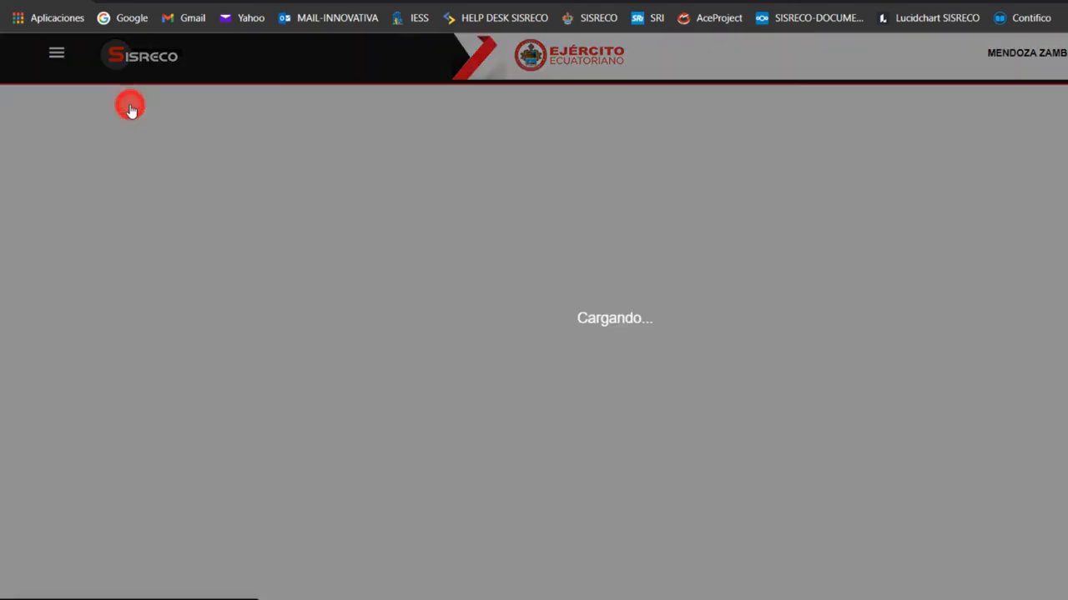
scroll(184, 225, down, 3)
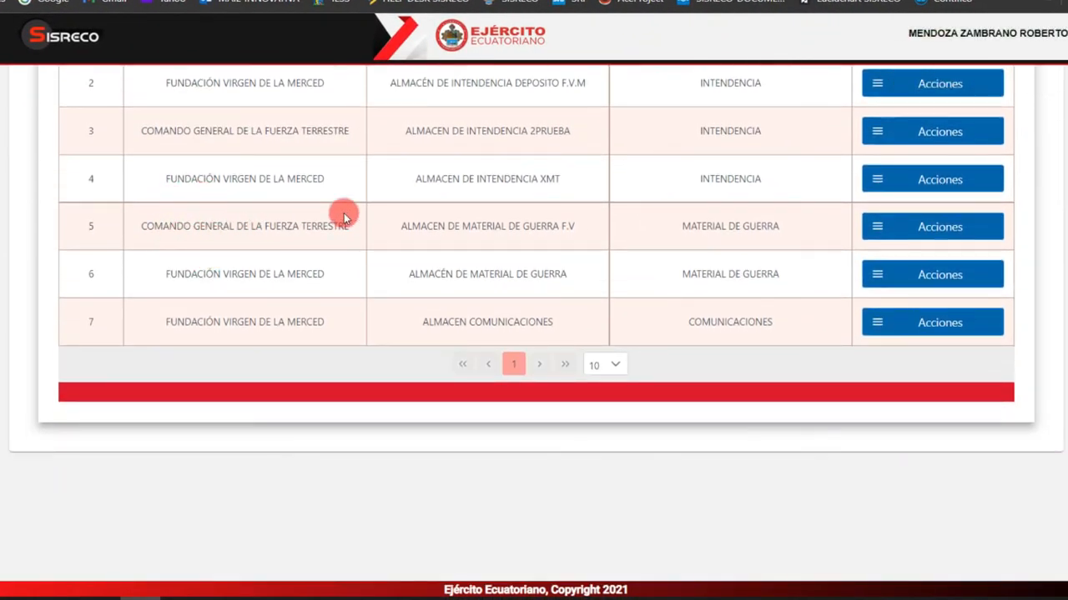
click(881, 231)
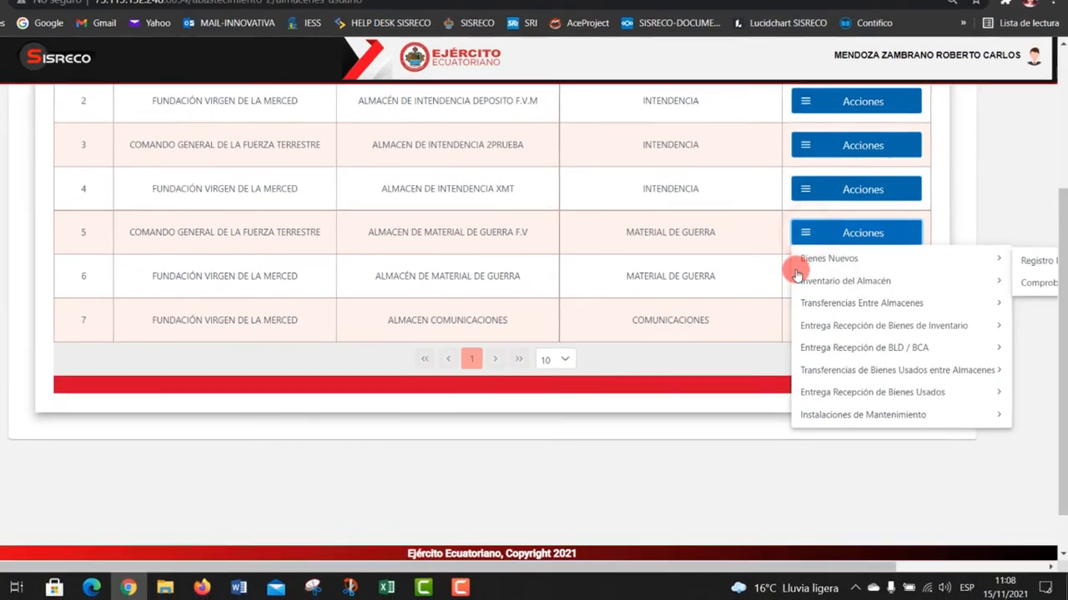
mouse_move(882, 307)
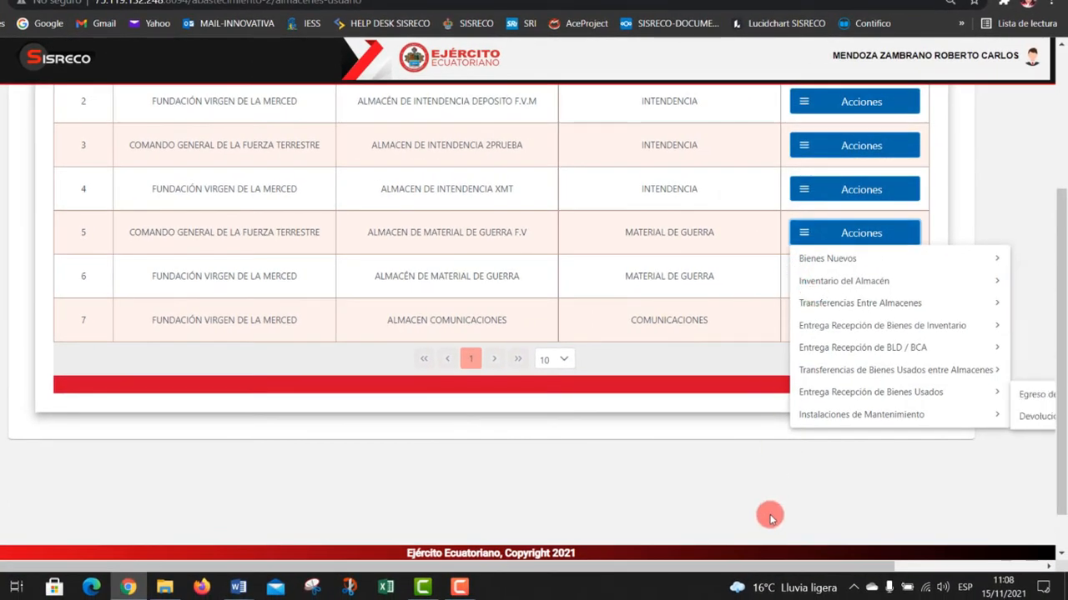
scroll(776, 566, right, 3)
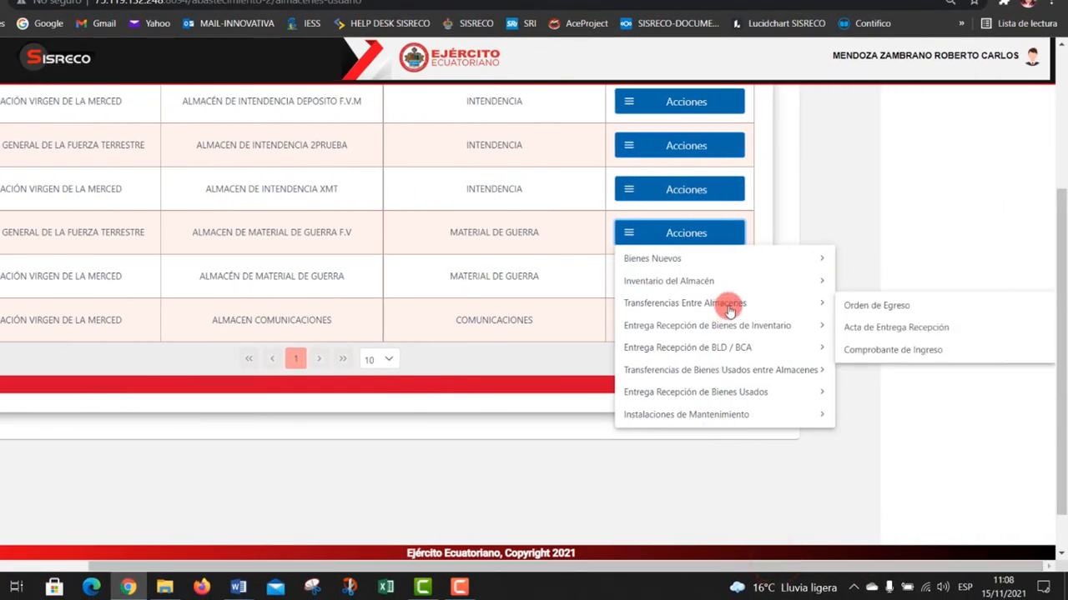
mouse_move(797, 292)
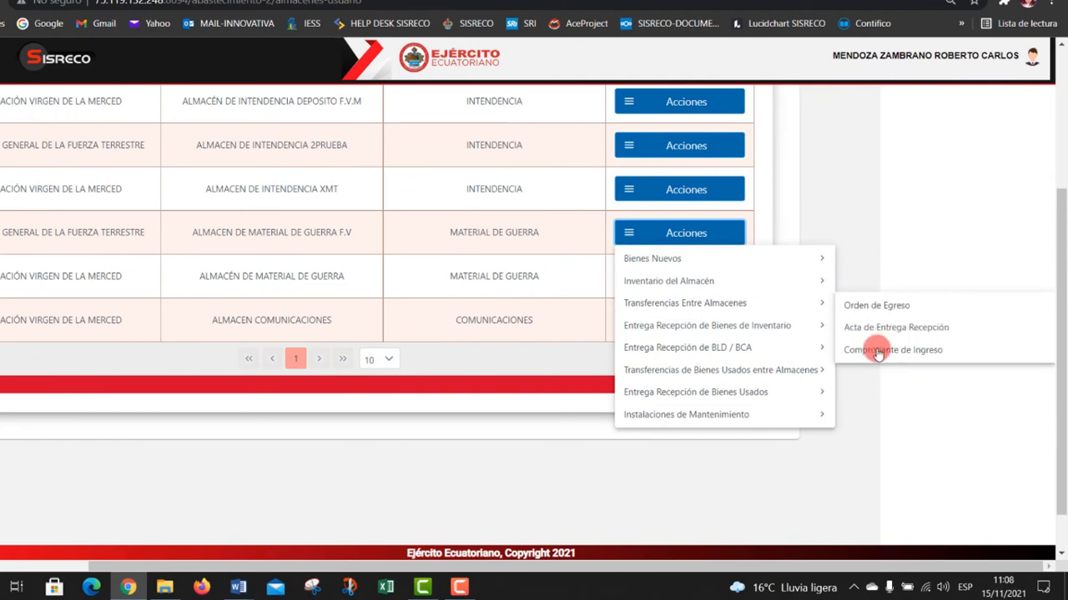
click(912, 351)
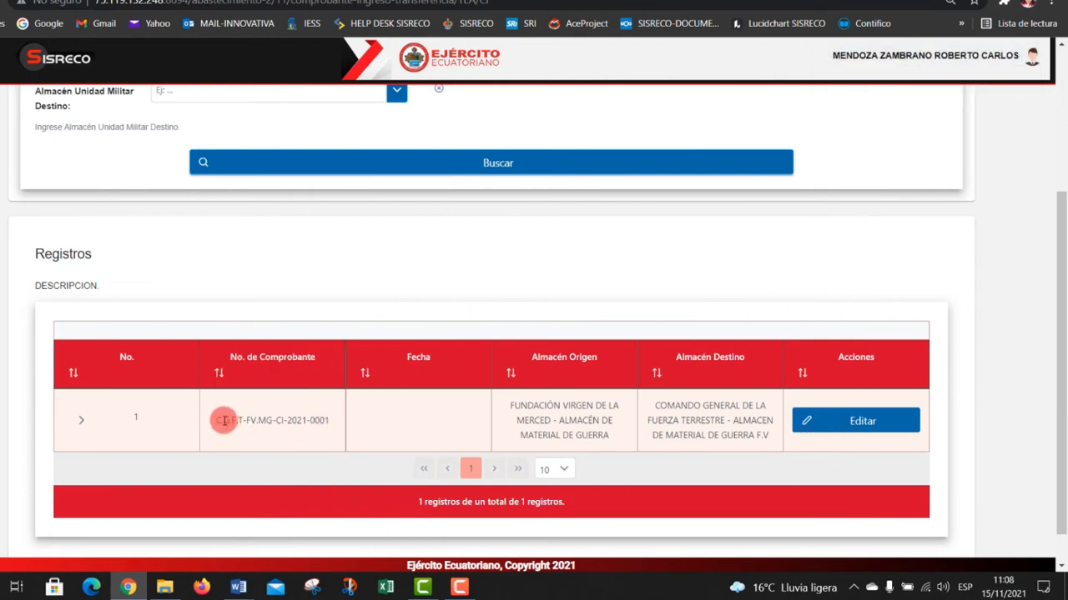
Expand the Comprobante de Ingreso record and examine the listed goods and totals in its Detalle
scroll(192, 409, down, 1)
click(76, 382)
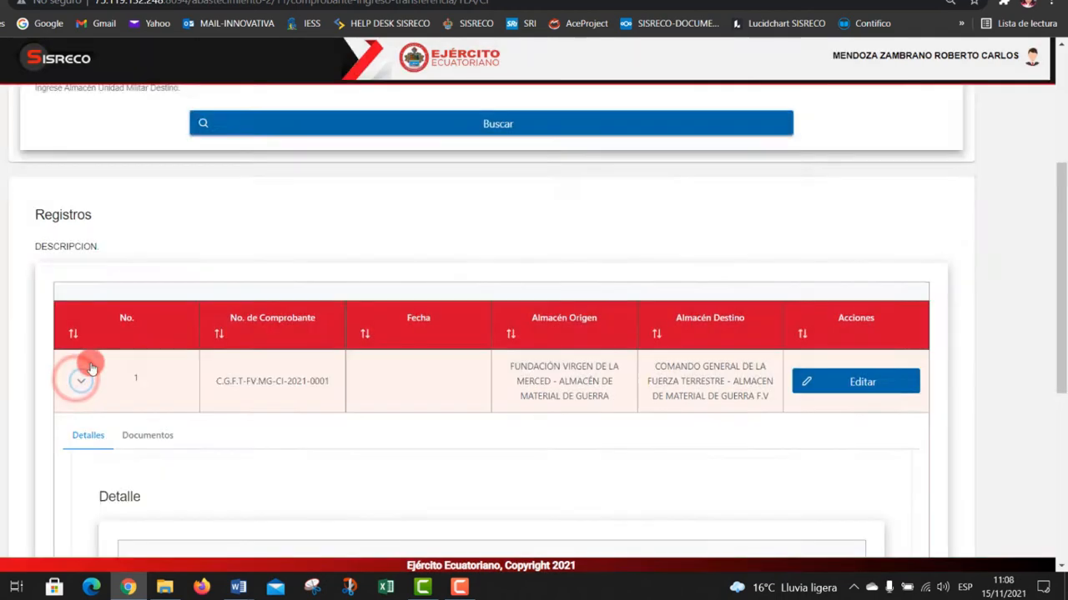
scroll(106, 348, down, 5)
click(257, 278)
scroll(284, 376, down, 5)
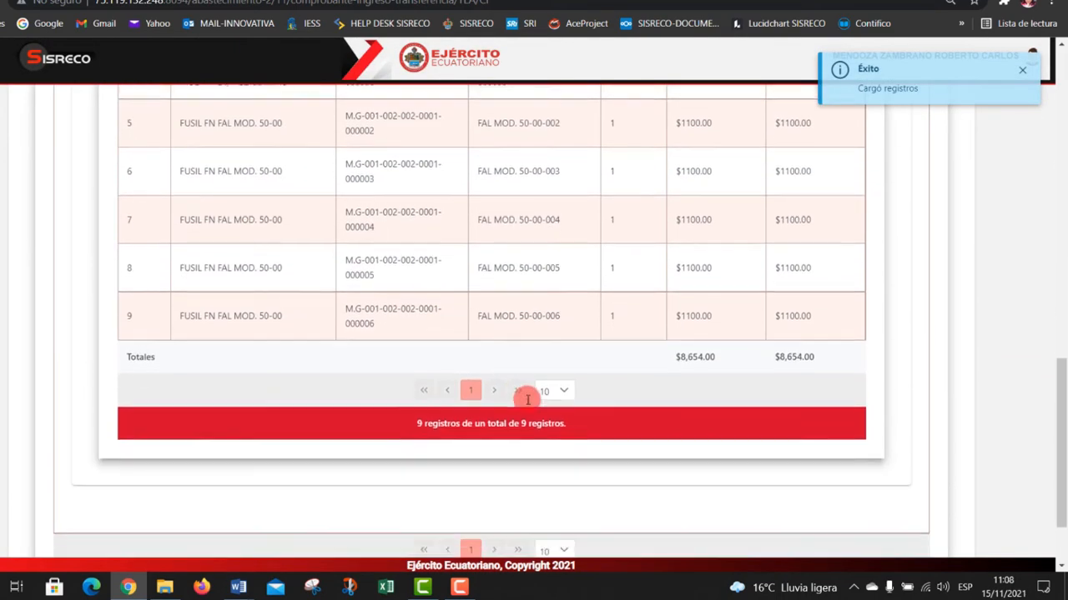
scroll(758, 360, up, 3)
scroll(758, 363, up, 10)
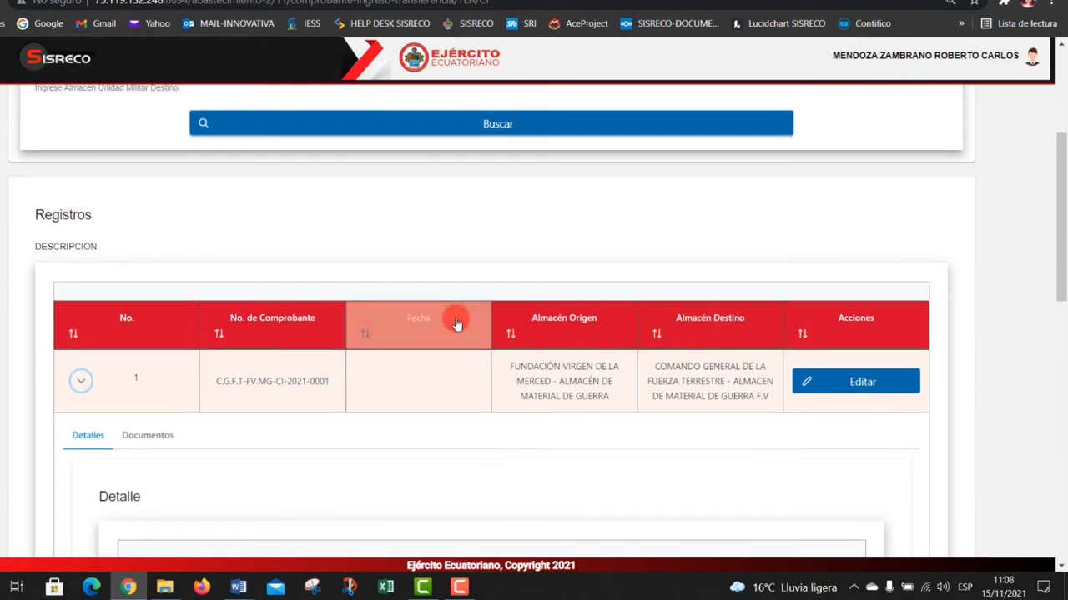
Update the Comprobante de Ingreso with date 15/11/2021, motivo RECEPCION DE TRANSFERENCIA and observation "PARA DISTRIBUCIÓN", then save and confirm
click(853, 385)
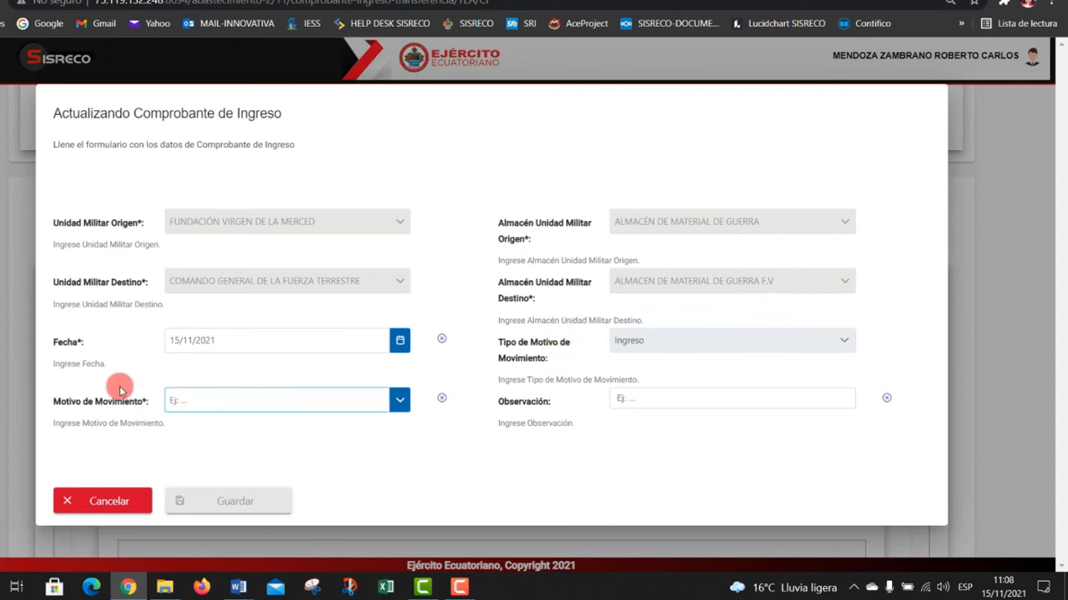
click(309, 352)
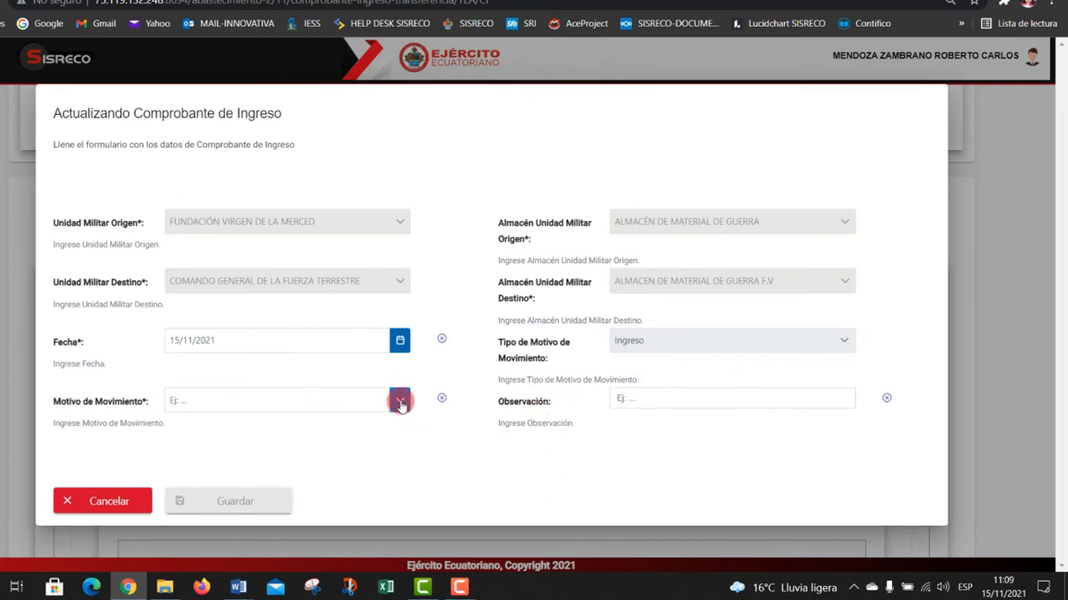
click(399, 402)
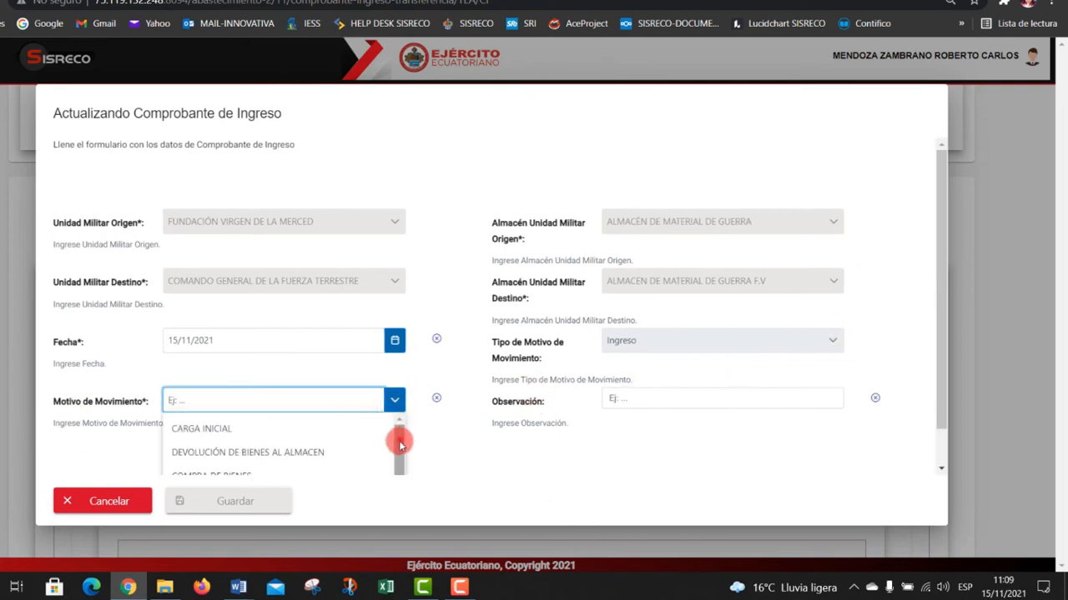
drag(399, 445, 397, 476)
click(253, 477)
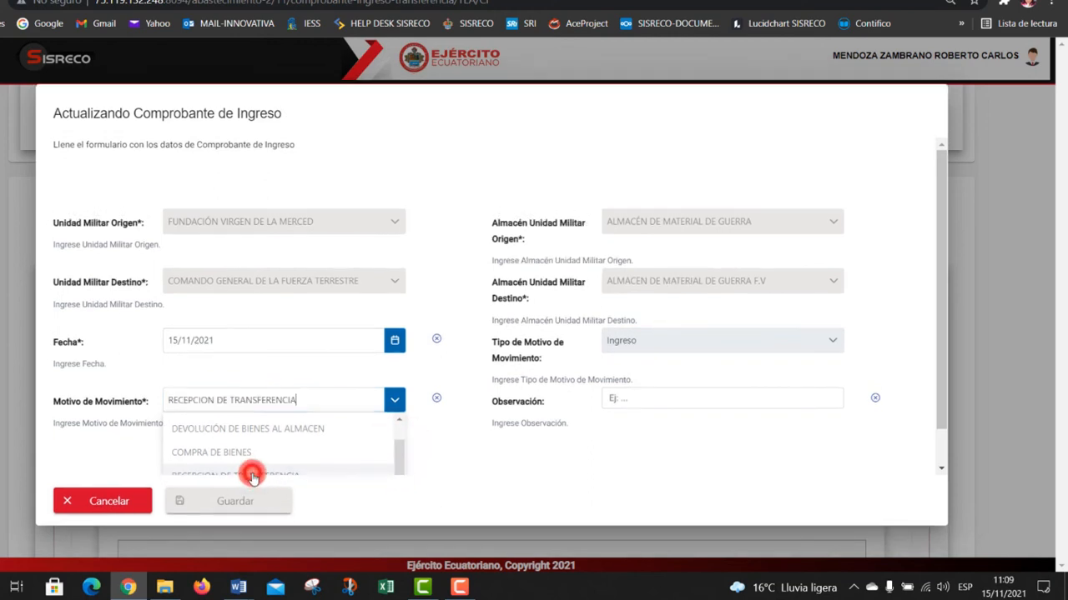
click(656, 398)
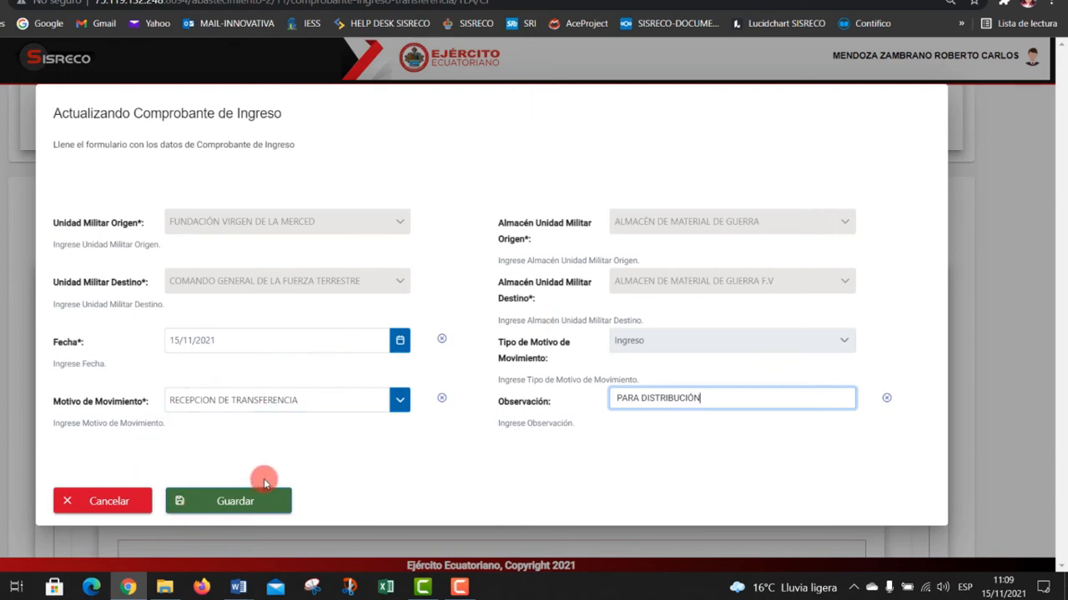
click(266, 501)
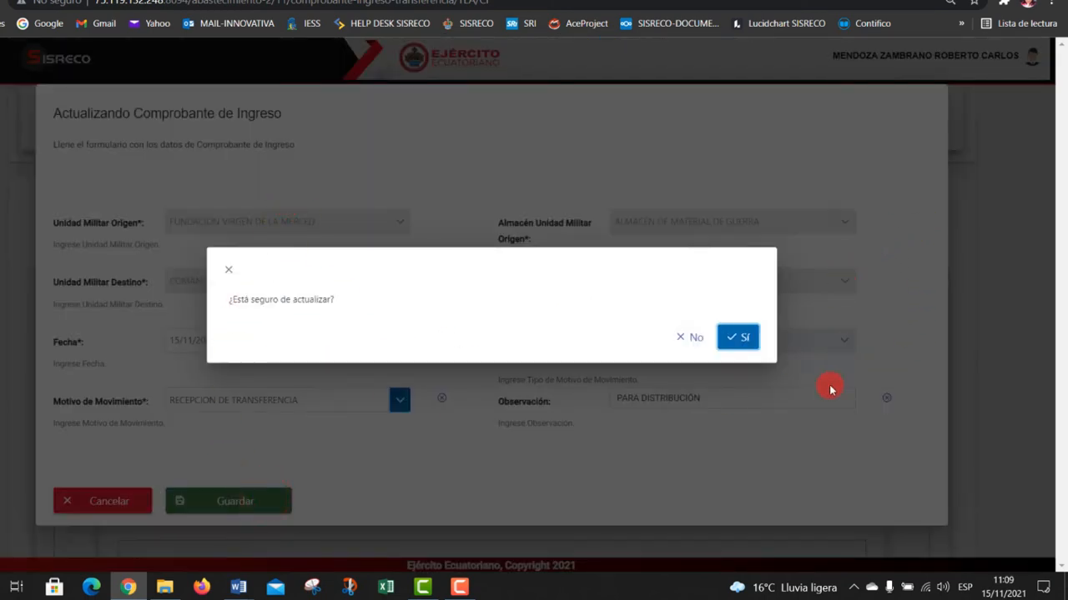
click(736, 342)
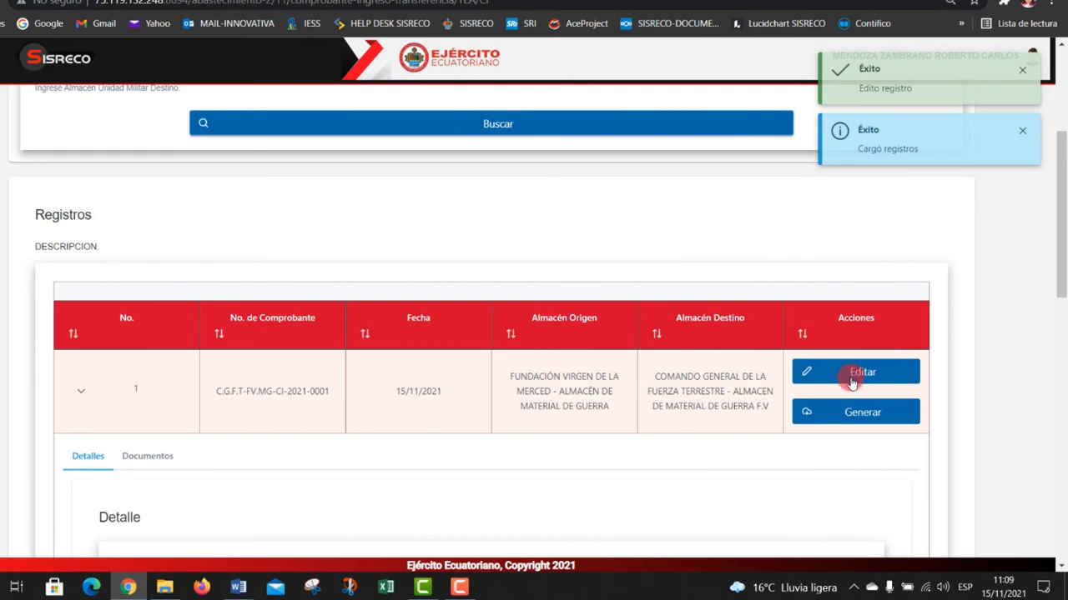
Check the files attached to the ORDEN DE EGRESO and ACTA ENTREGA RECEPCIÓN records in the voucher's Documentos Administrativos
scroll(839, 381, down, 4)
scroll(167, 283, up, 2)
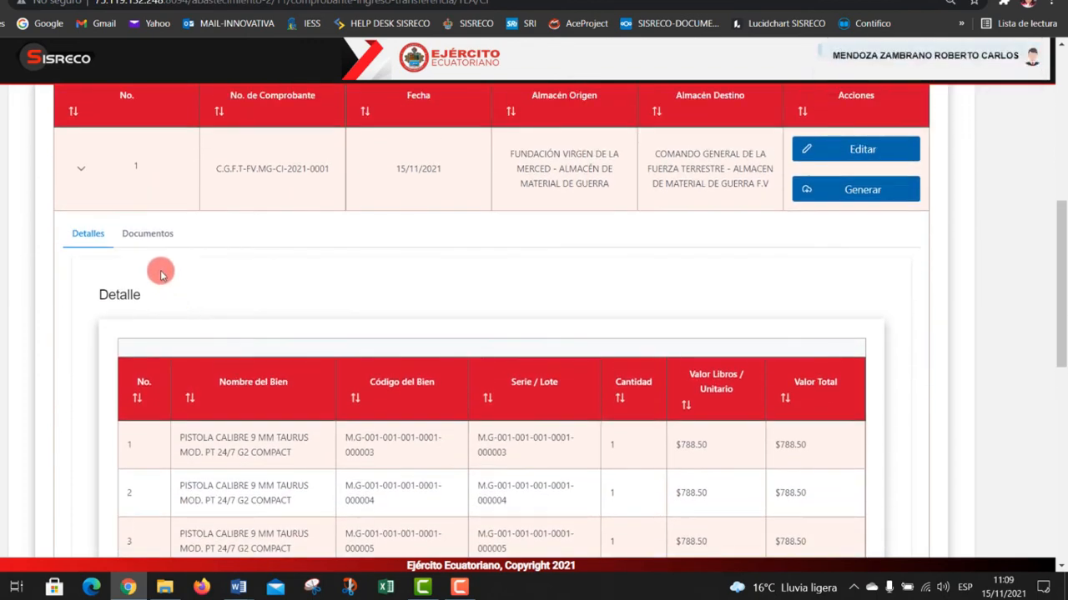
click(143, 231)
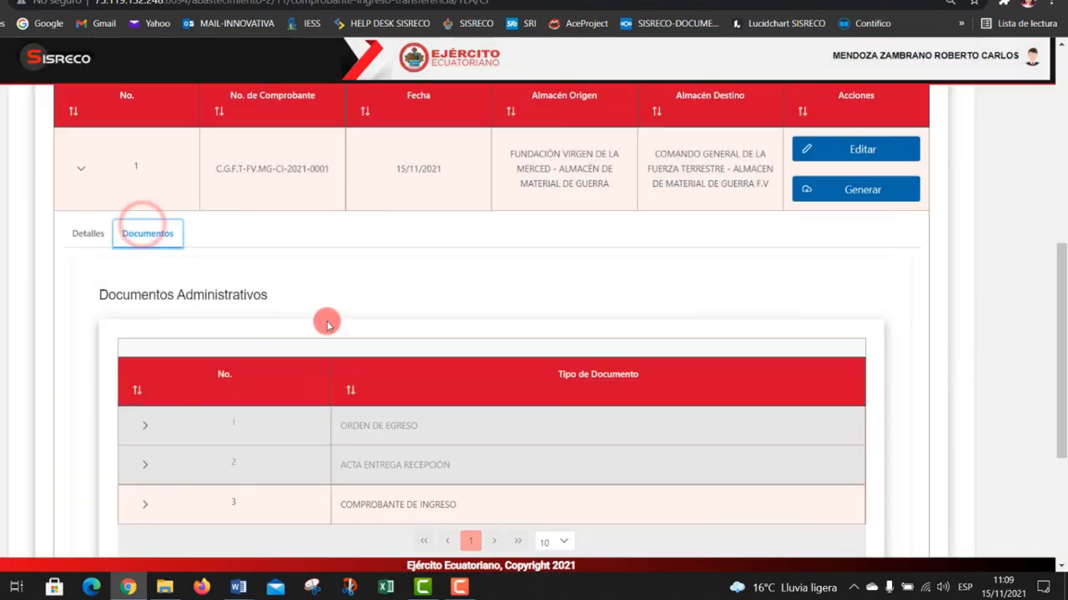
scroll(190, 446, down, 1)
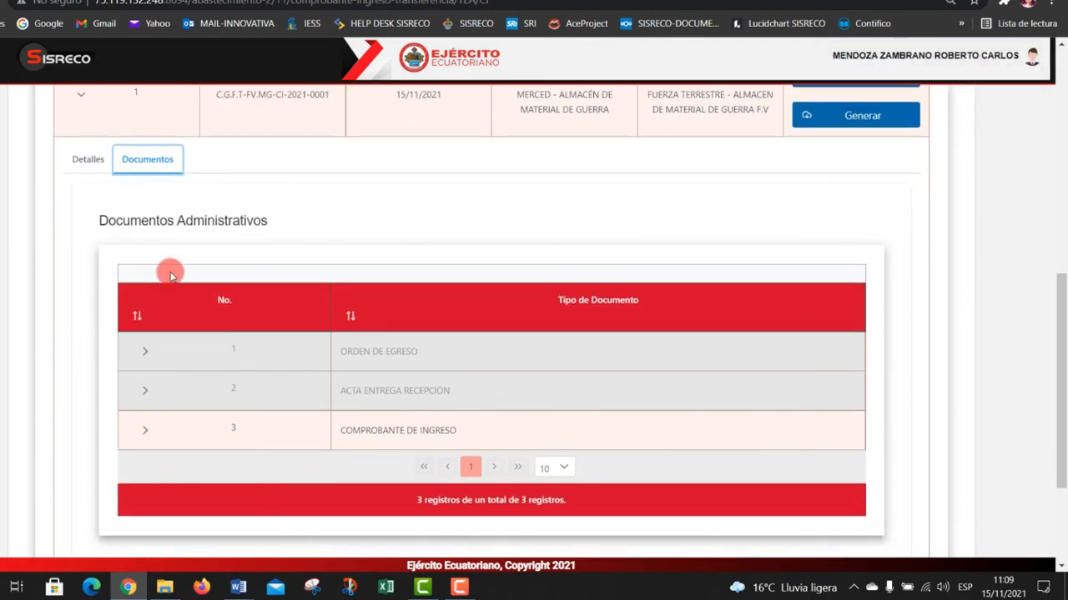
click(147, 356)
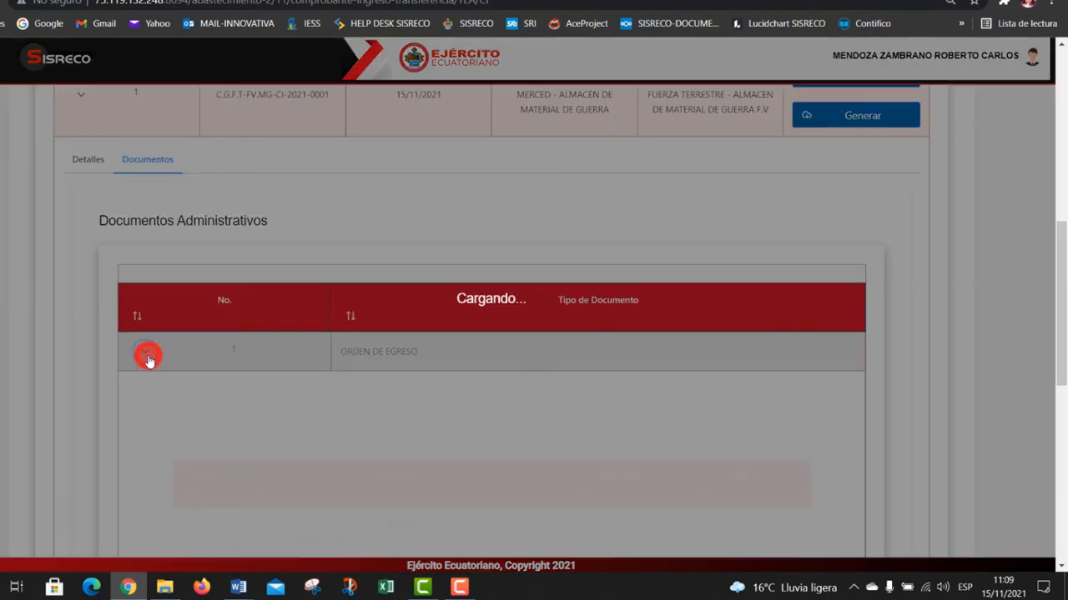
scroll(142, 362, down, 2)
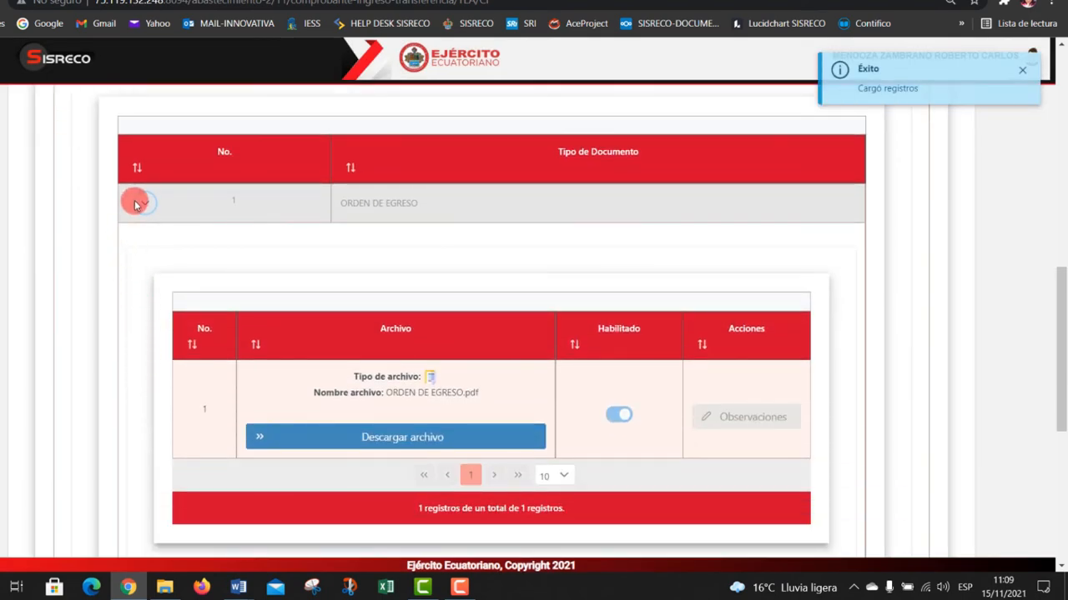
click(143, 207)
click(146, 242)
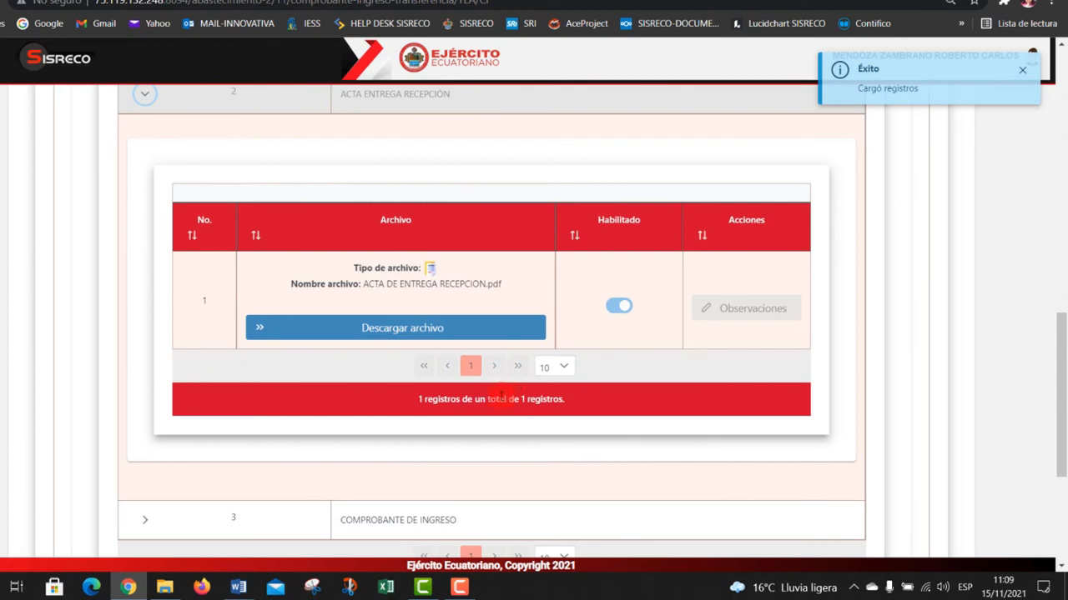
scroll(498, 392, up, 3)
click(149, 319)
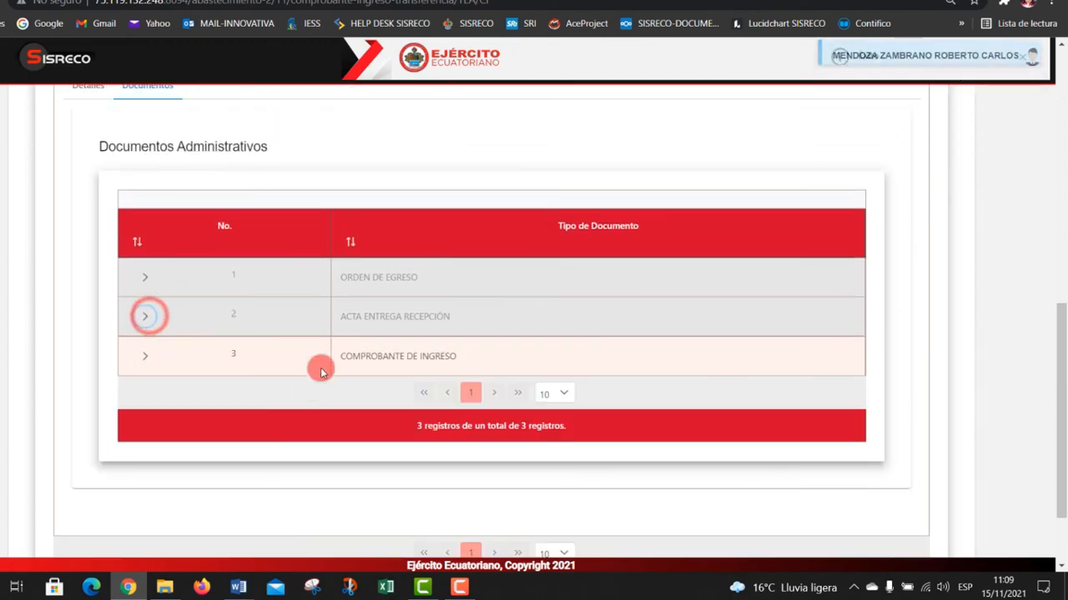
Generate the Comprobante de Ingreso document for the transfer record dated 15/11/2021
scroll(586, 424, up, 3)
scroll(588, 417, up, 1)
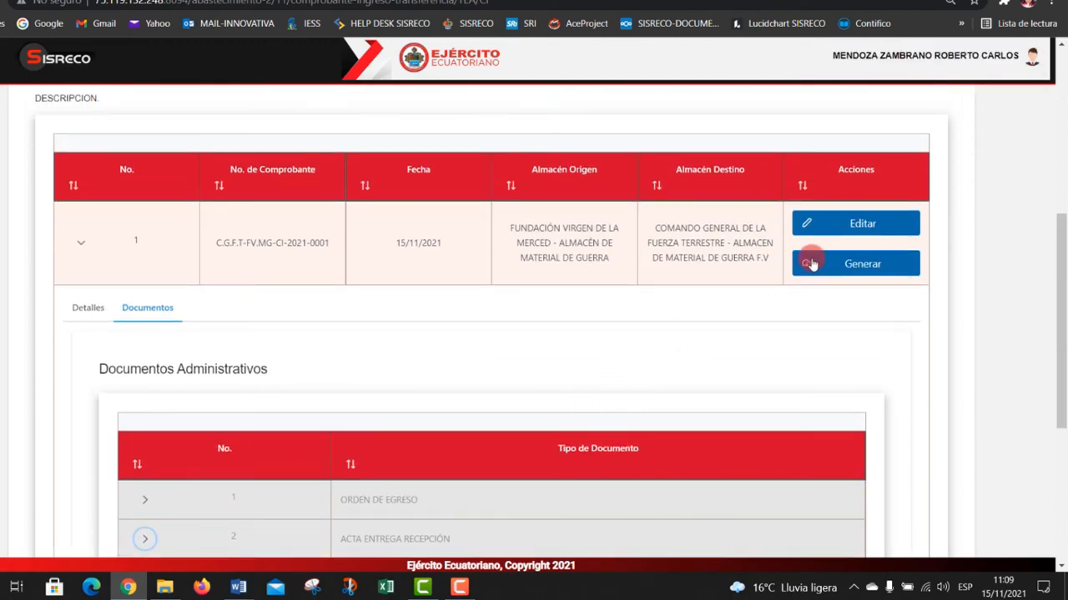
click(810, 262)
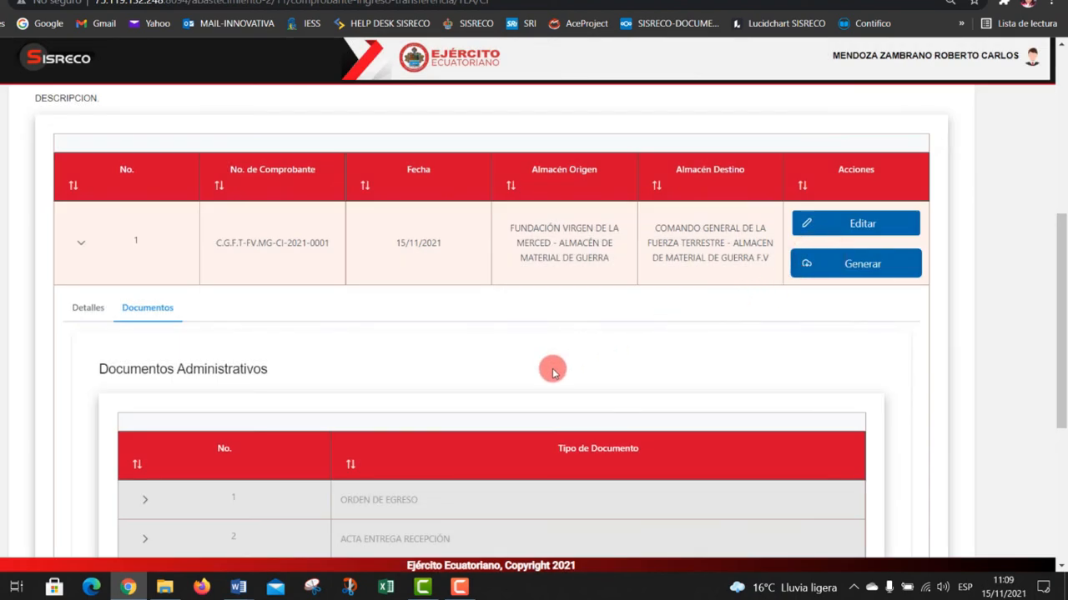
Create a file entry for the COMPROBANTE DE INGRESO record with the PDF "COMPROBANTE DE INGRESO", then save and confirm
scroll(550, 369, down, 3)
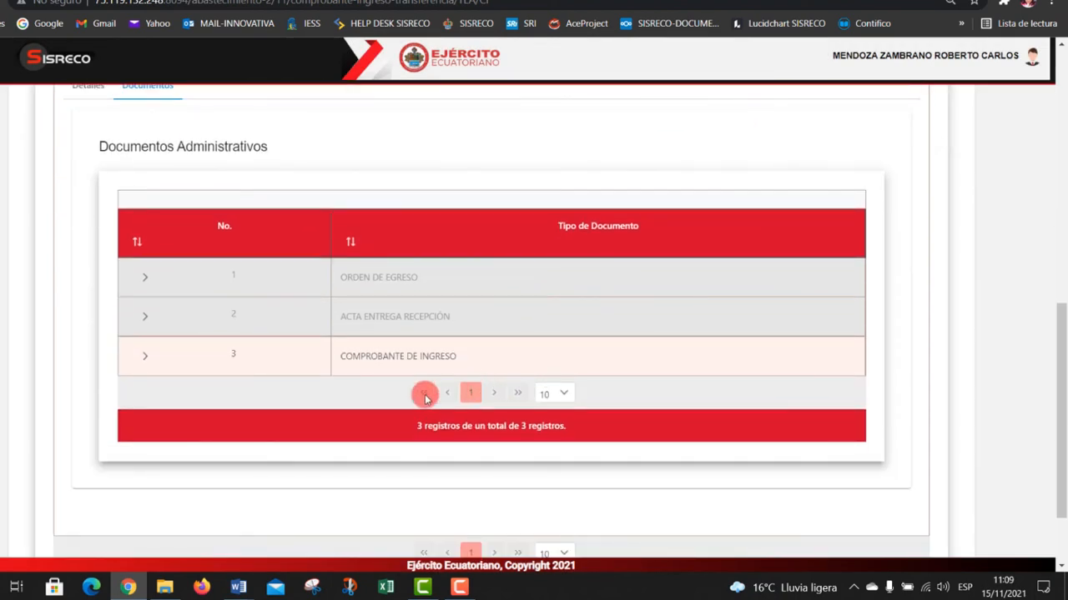
click(146, 356)
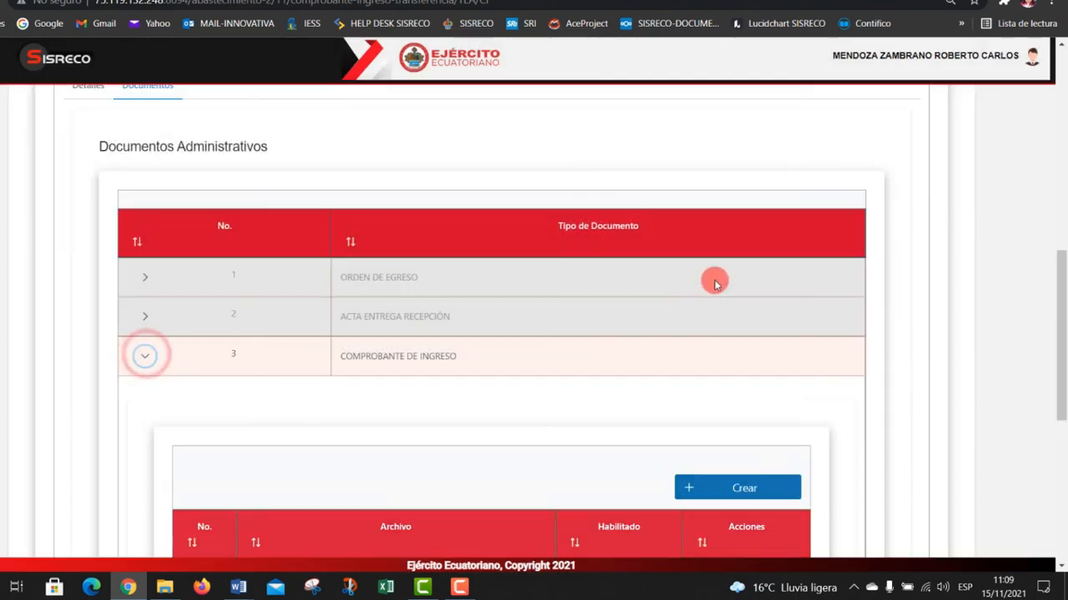
scroll(658, 312, down, 3)
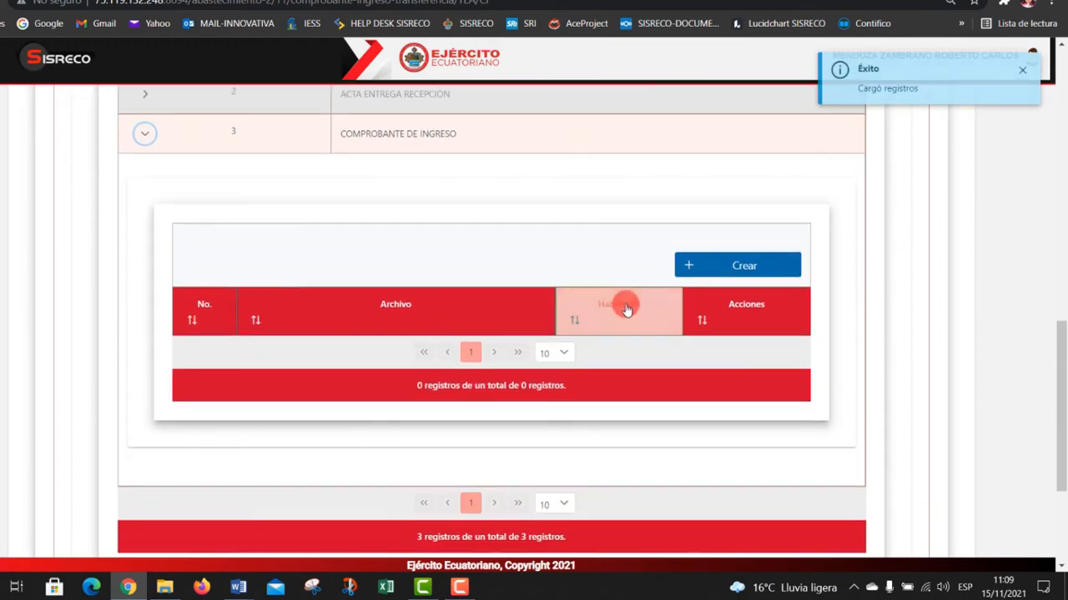
click(703, 269)
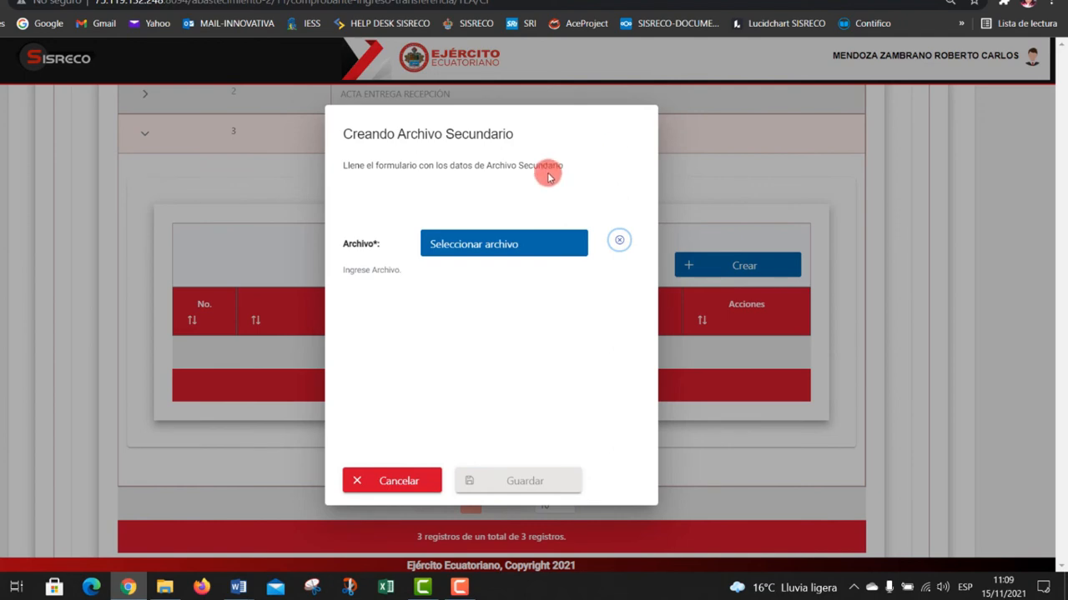
click(465, 244)
click(298, 158)
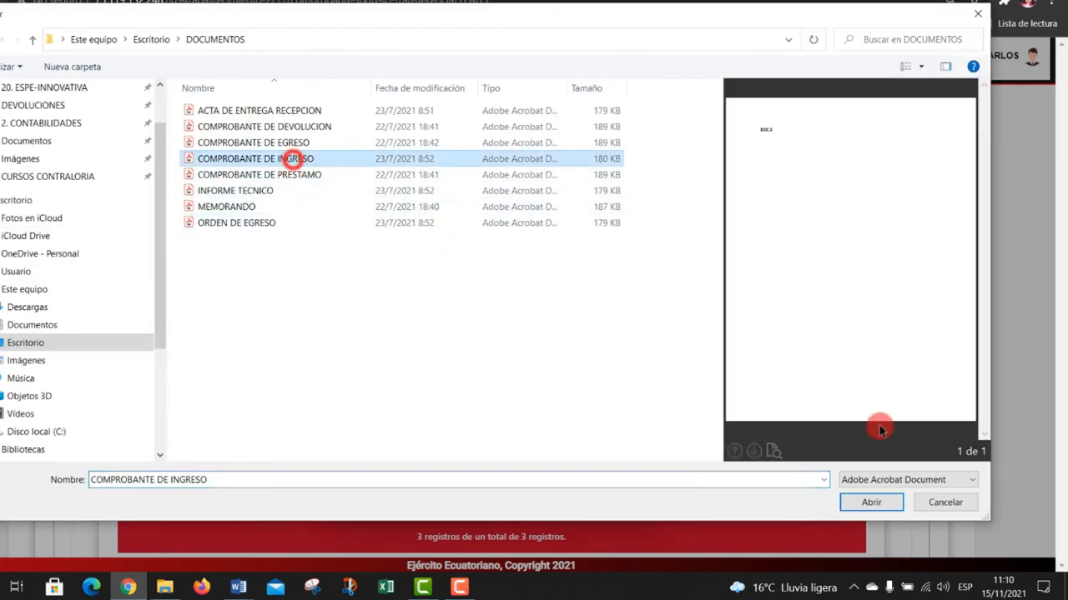
click(870, 502)
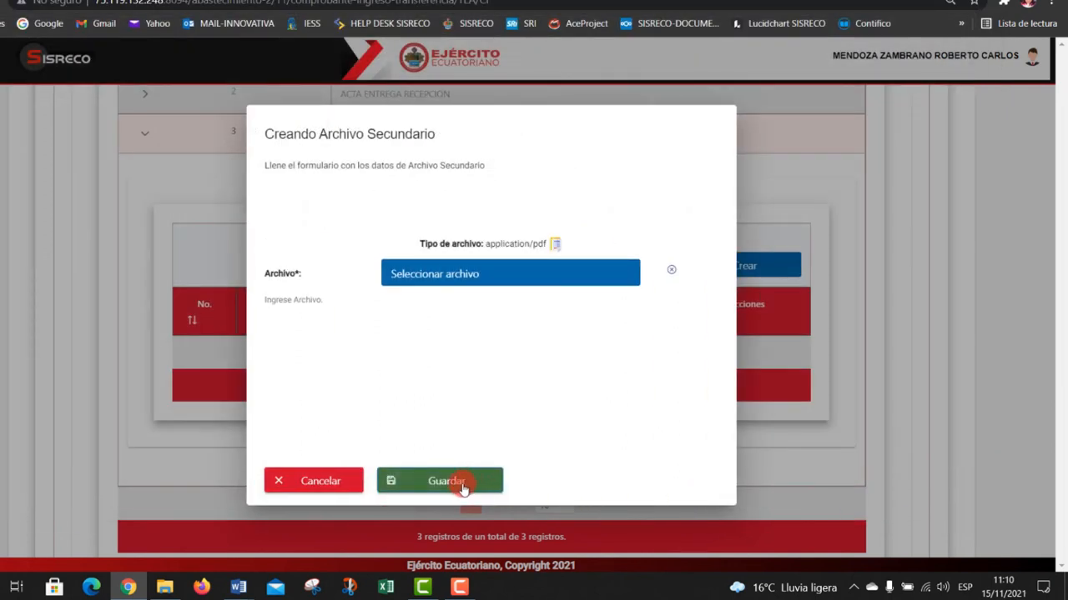
click(458, 482)
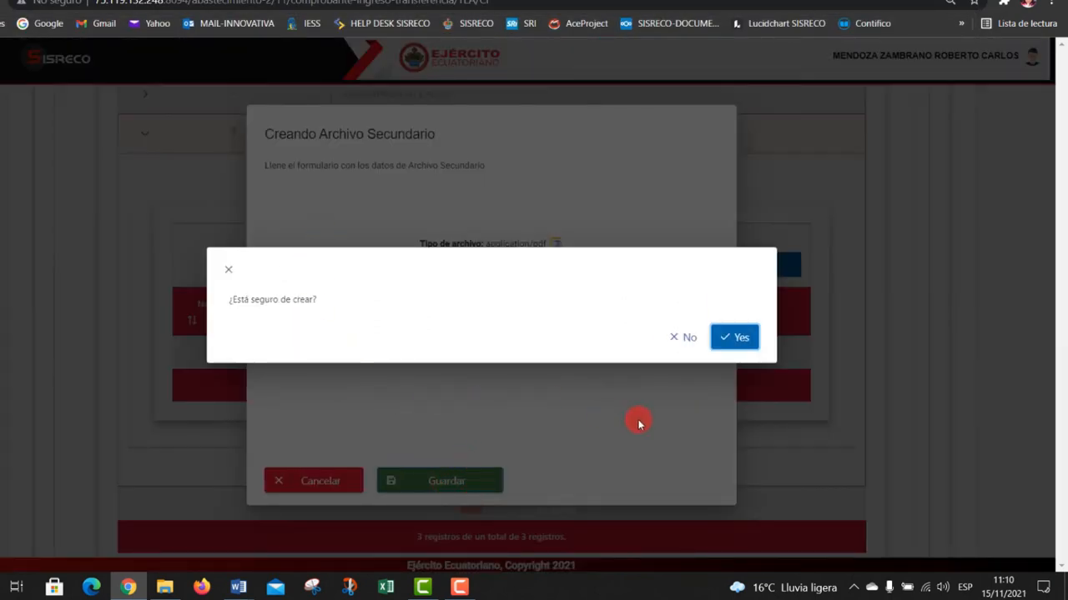
click(739, 337)
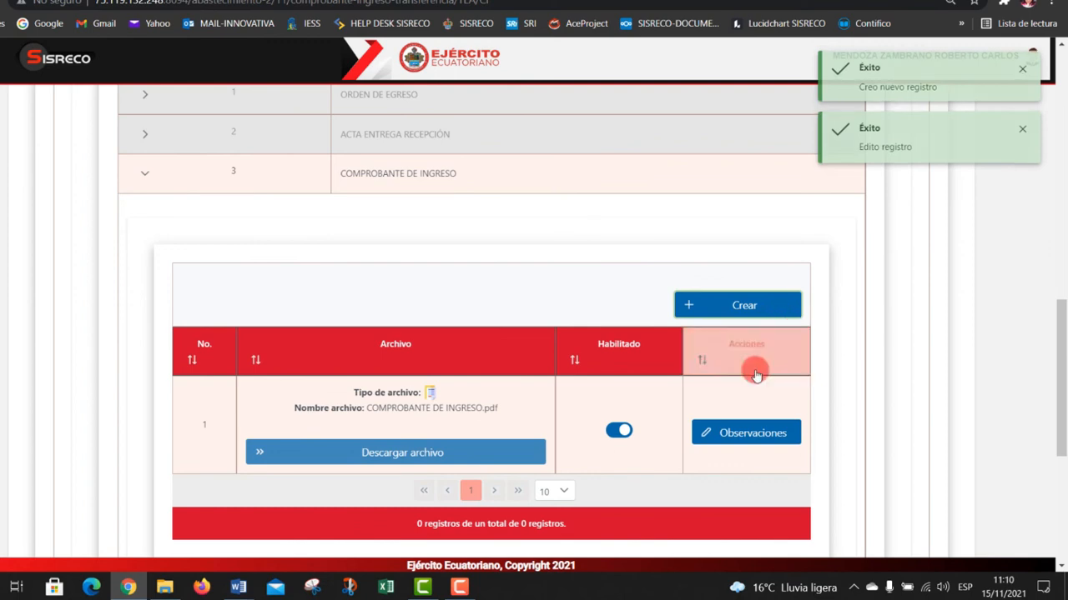
Collapse the COMPROBANTE DE INGRESO document record, then finalize the Comprobante de Ingreso and confirm
click(146, 178)
scroll(460, 290, up, 2)
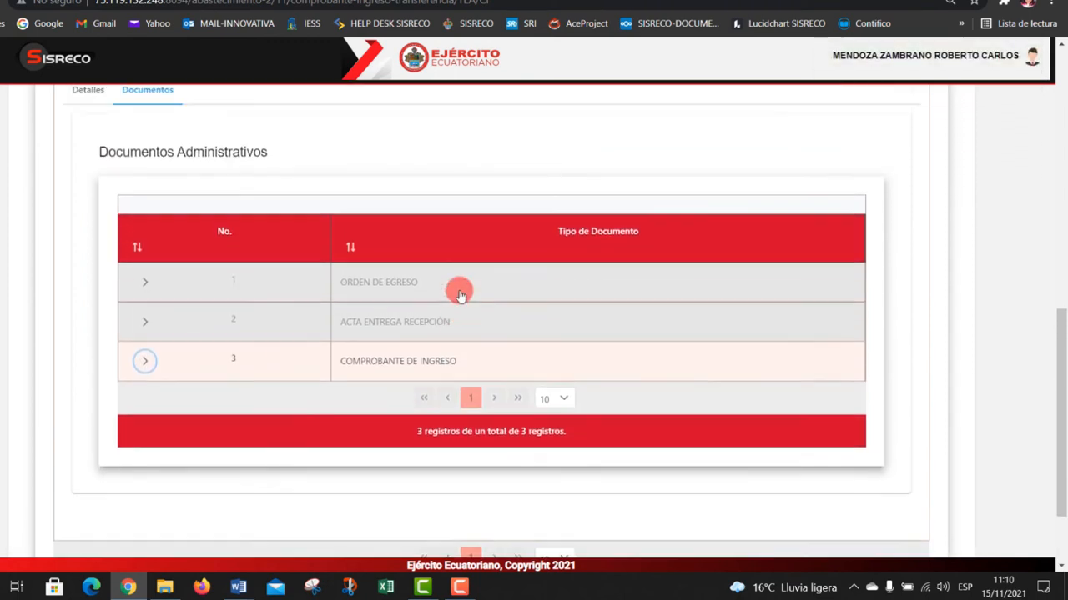
scroll(459, 294, up, 3)
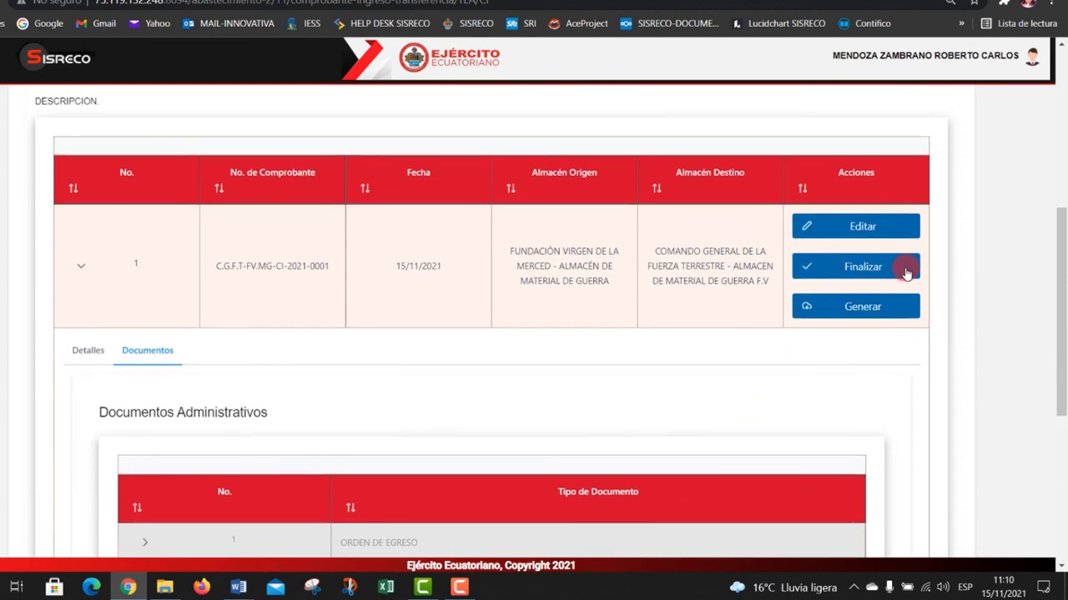
click(823, 277)
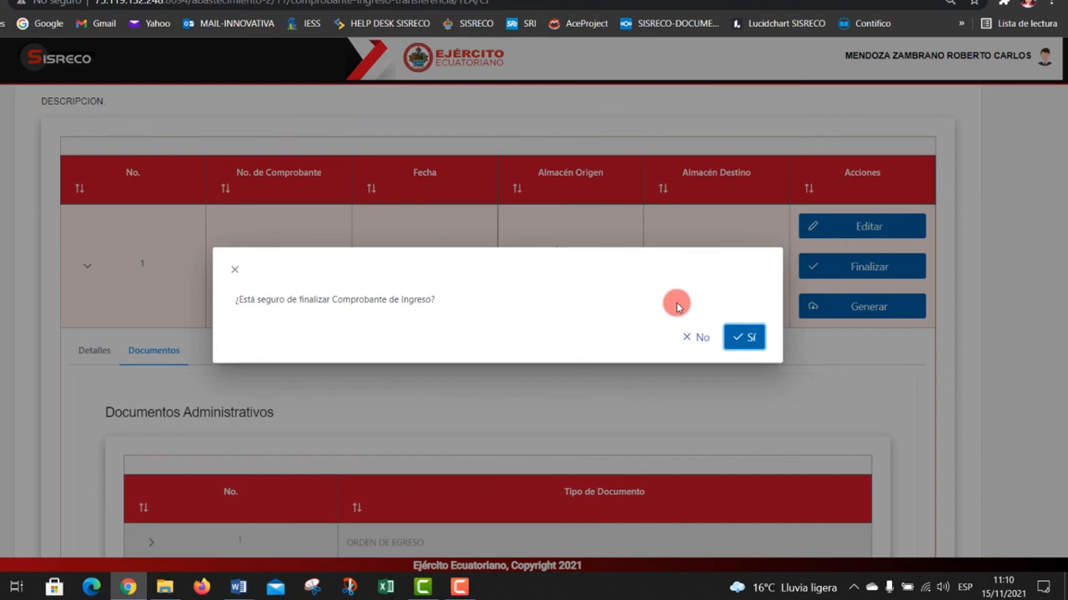
click(745, 339)
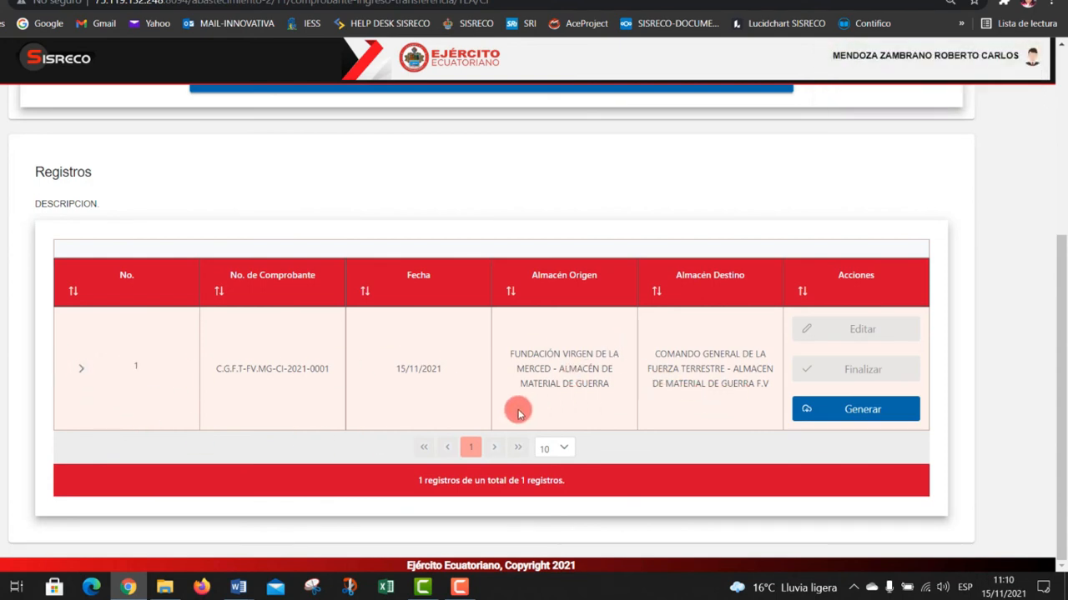
Open the Inventario de Bienes of Comando General de la Fuerza Terrestre's Almacen de Material de Guerra F.V and review the listed pistols and rifles
scroll(518, 412, up, 2)
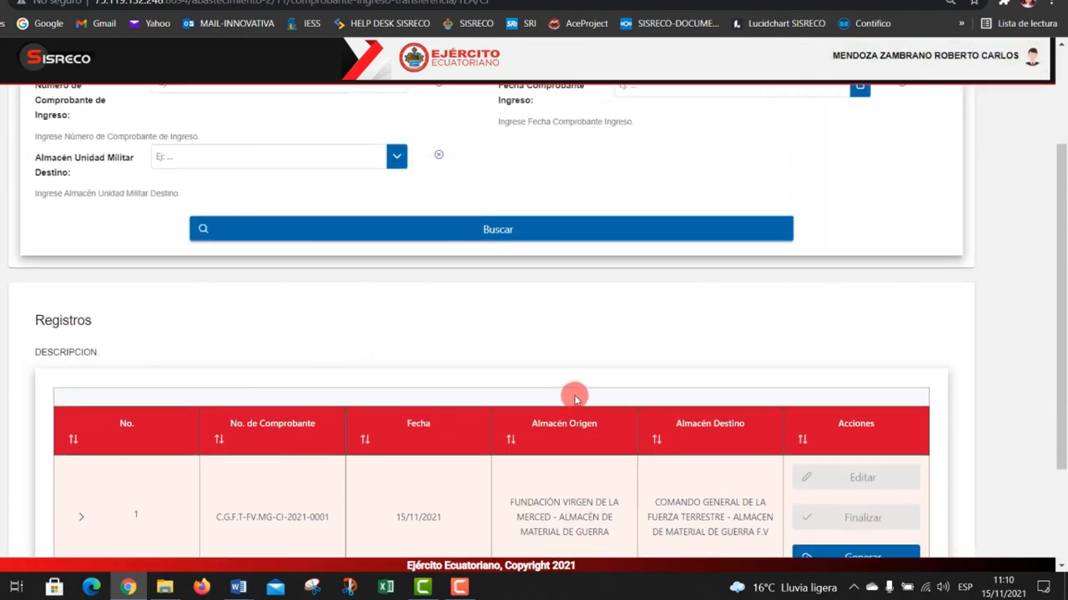
scroll(572, 397, up, 2)
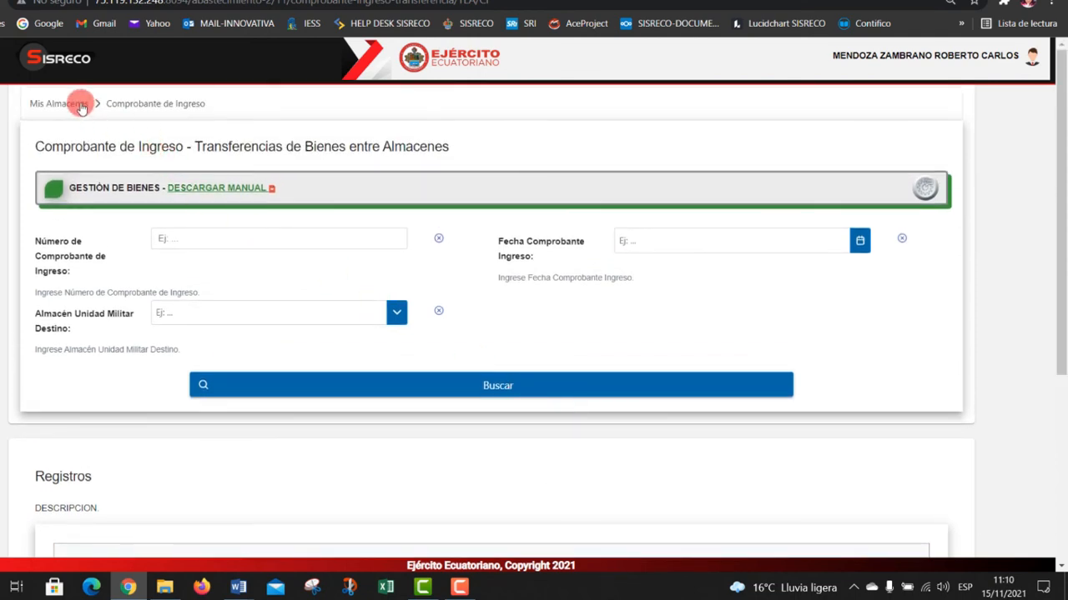
click(60, 104)
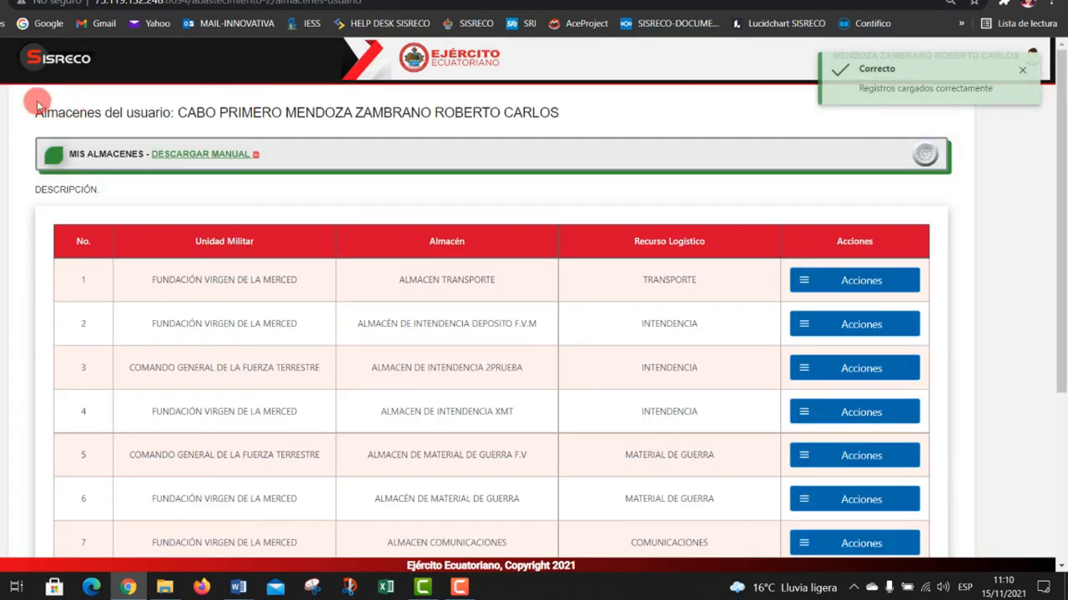
scroll(565, 236, down, 1)
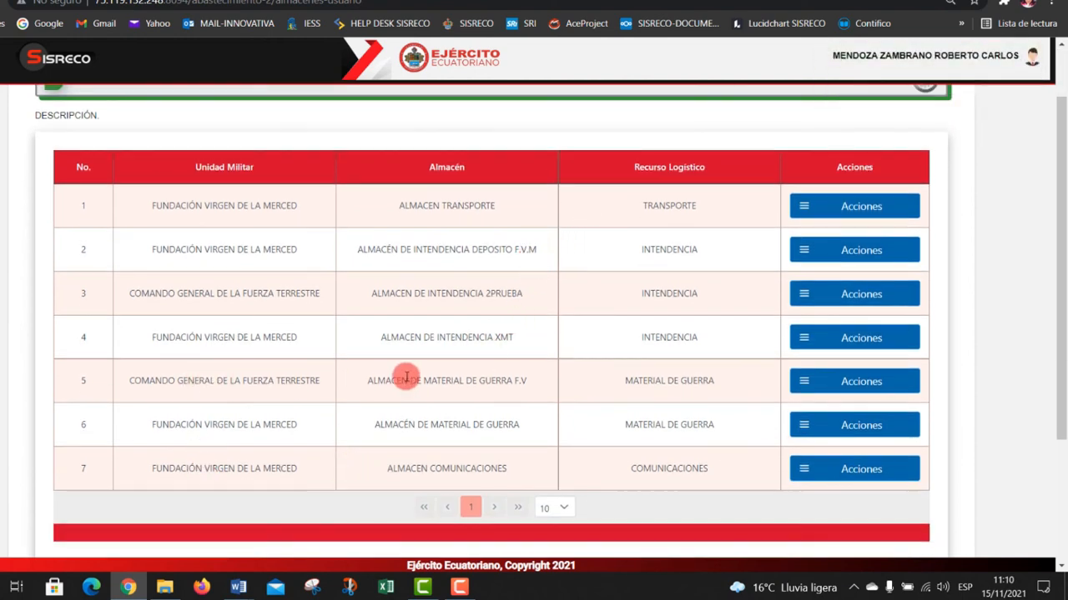
click(805, 383)
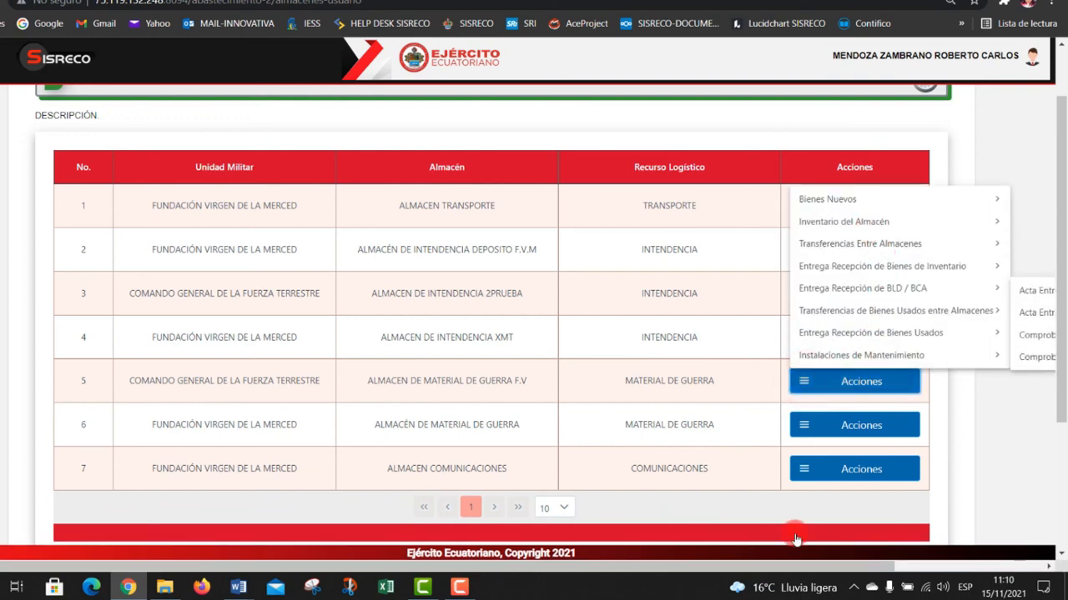
scroll(941, 529, right, 4)
mouse_move(786, 230)
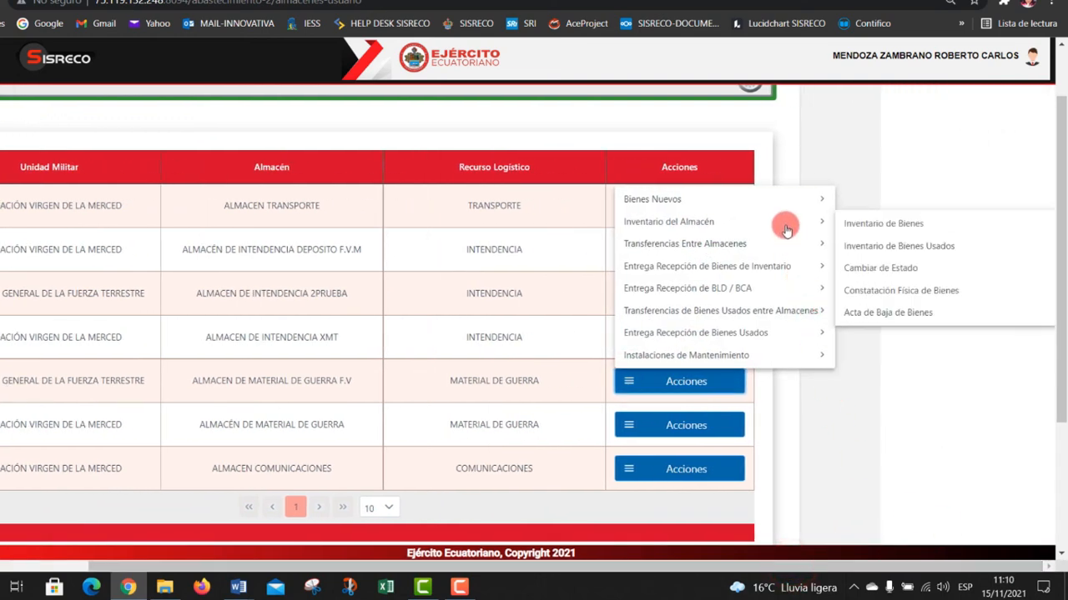
click(880, 225)
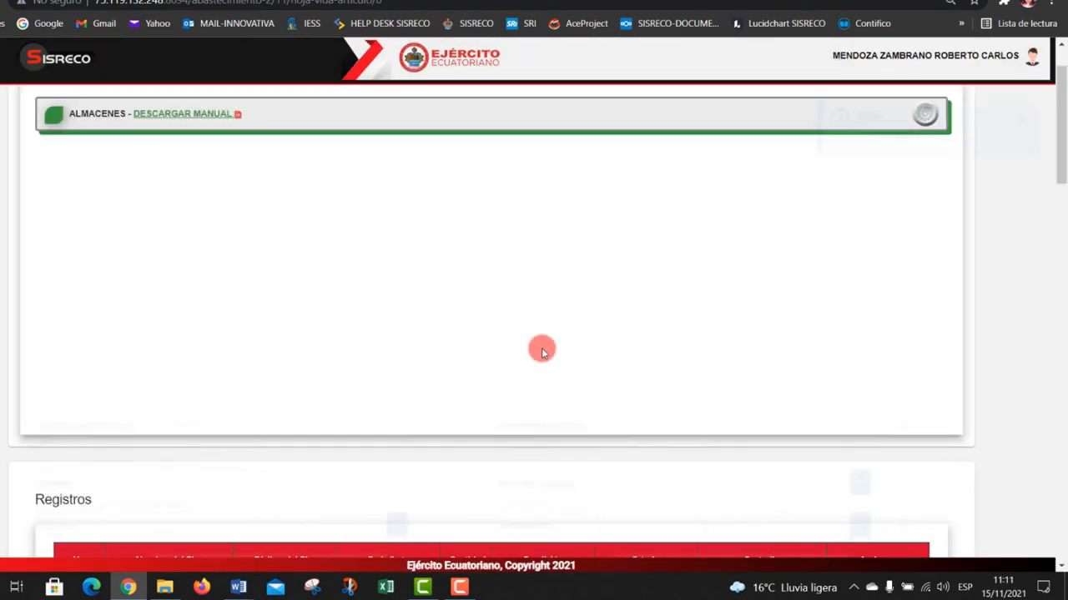
scroll(547, 336, down, 10)
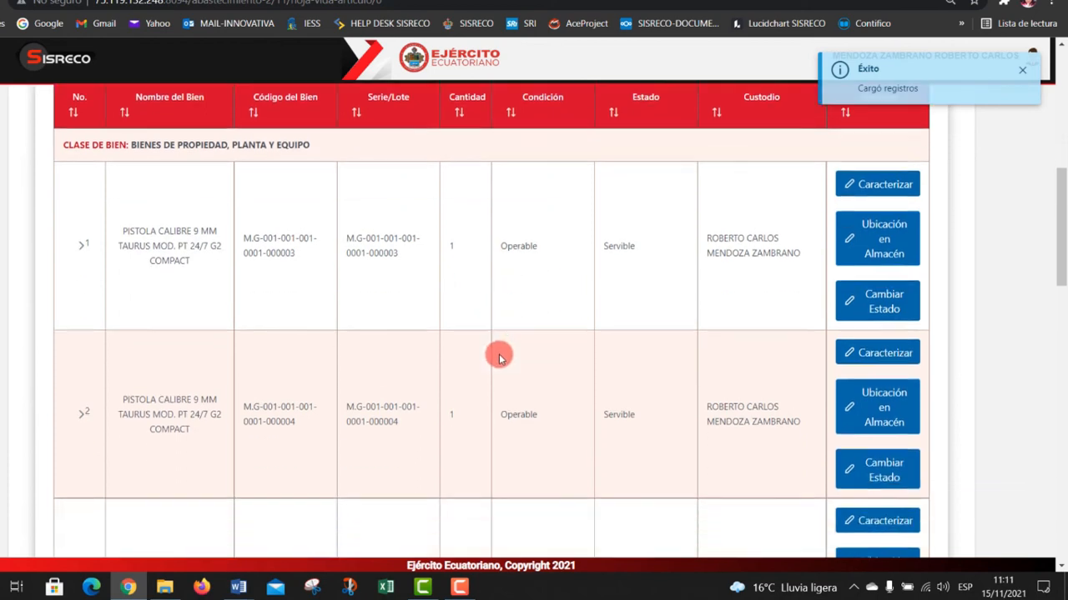
scroll(597, 315, down, 5)
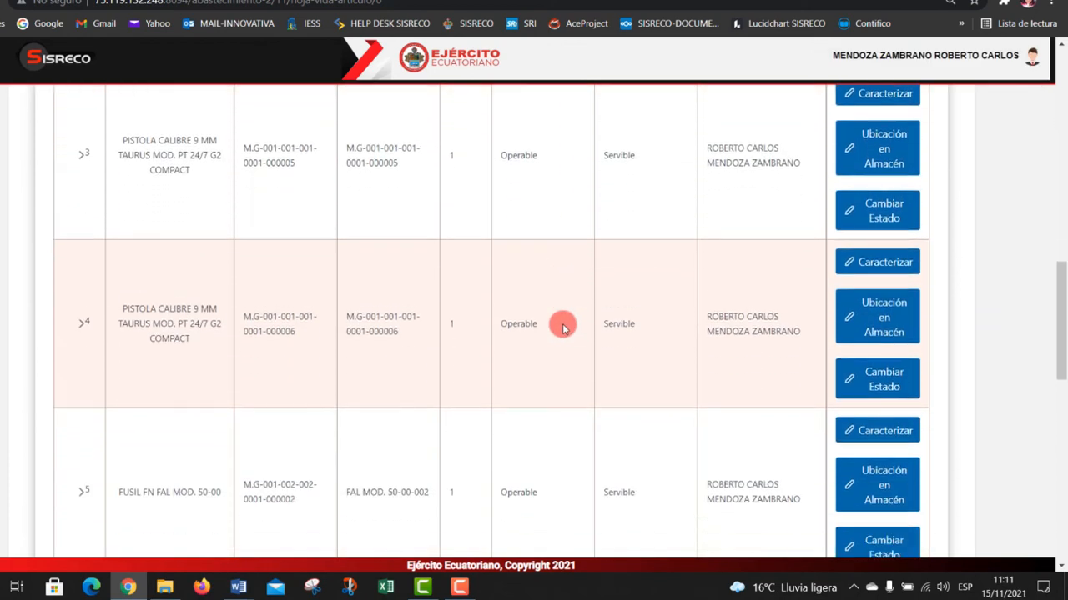
scroll(563, 329, down, 6)
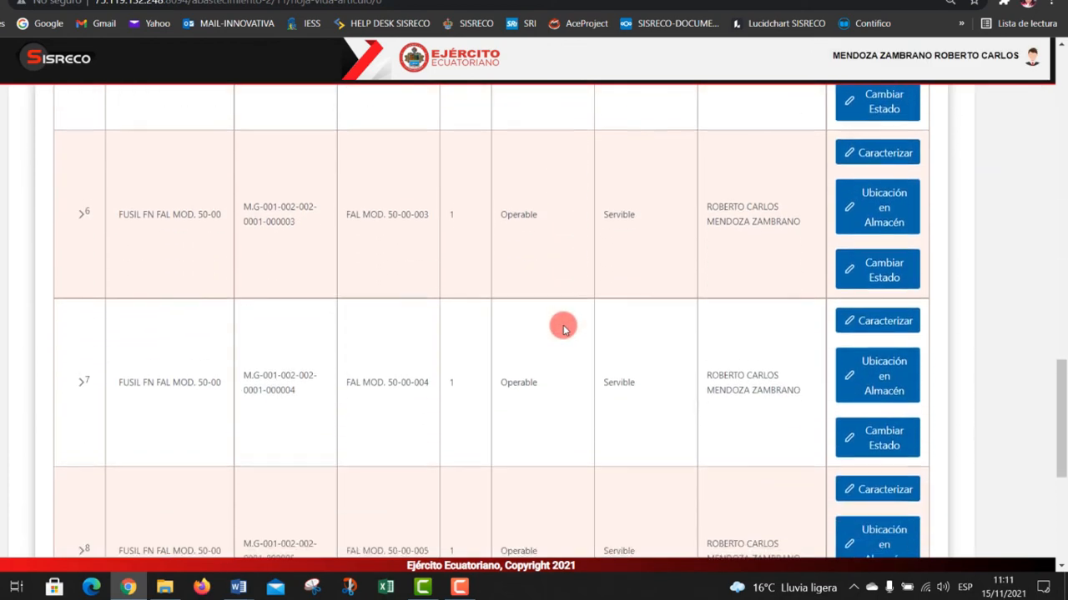
scroll(562, 327, down, 1)
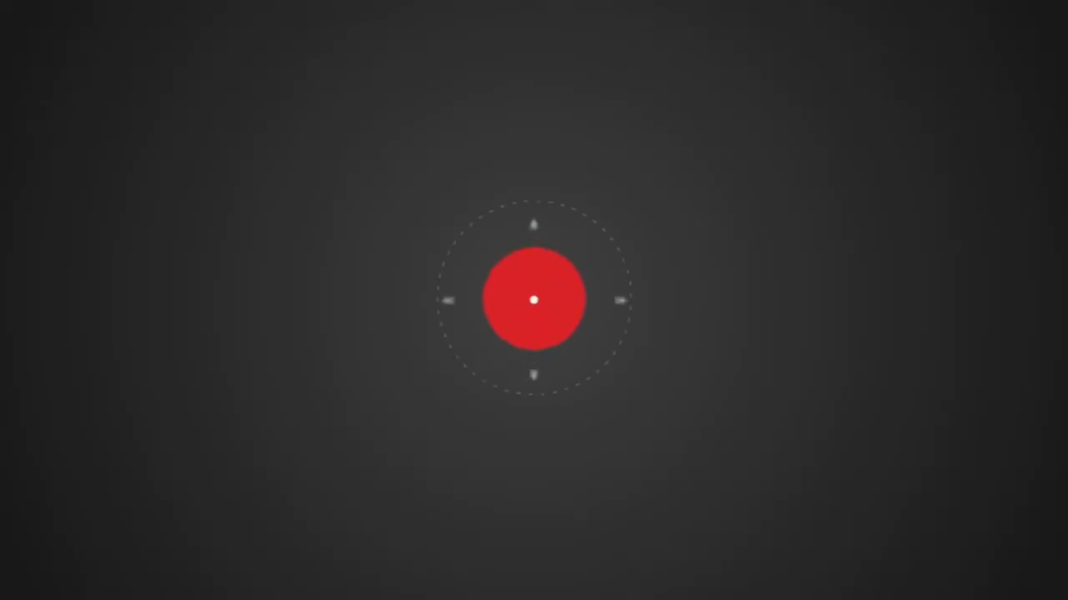